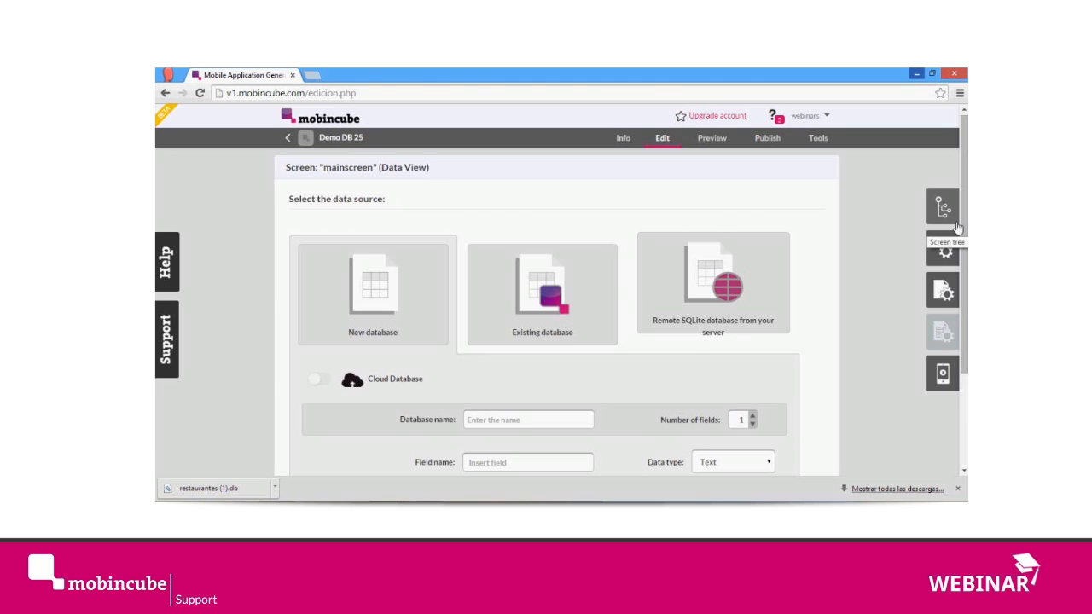
Step: Check the existing-database data source to see which databases it offers for selection
scroll(951, 107, "down", 1)
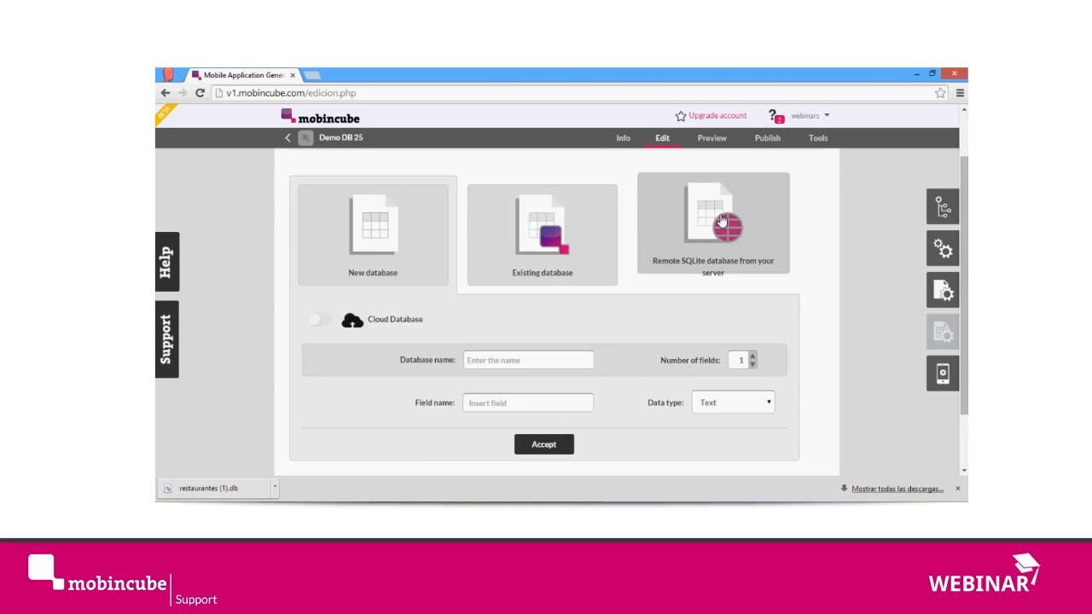
left_click(586, 237)
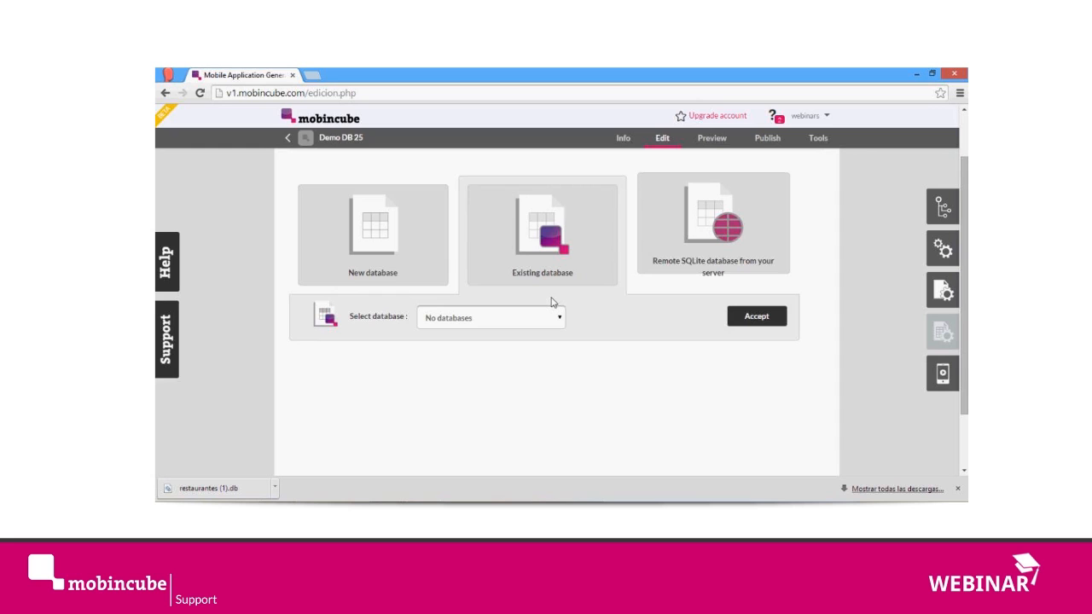
left_click(491, 319)
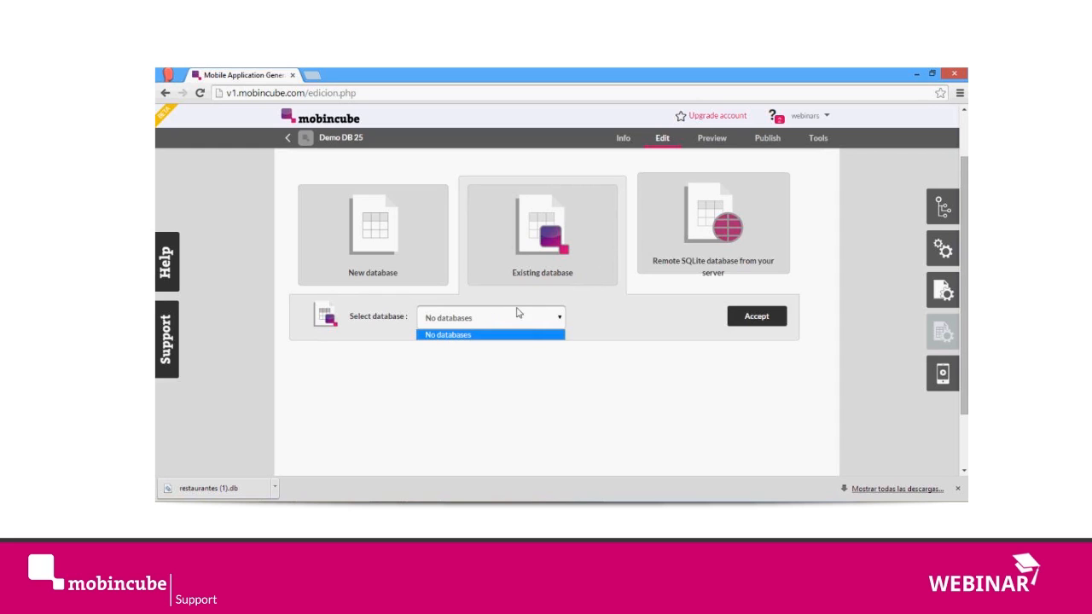
left_click(579, 322)
left_click(483, 312)
left_click(396, 282)
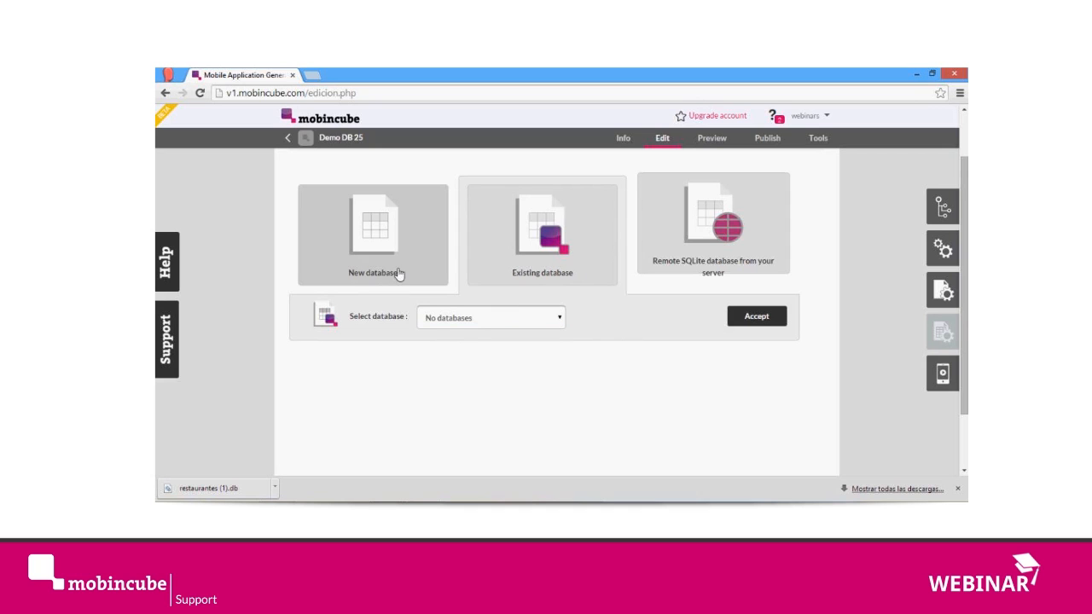
Step: Choose a new database as the data source and name it "restaurants"
left_click(392, 259)
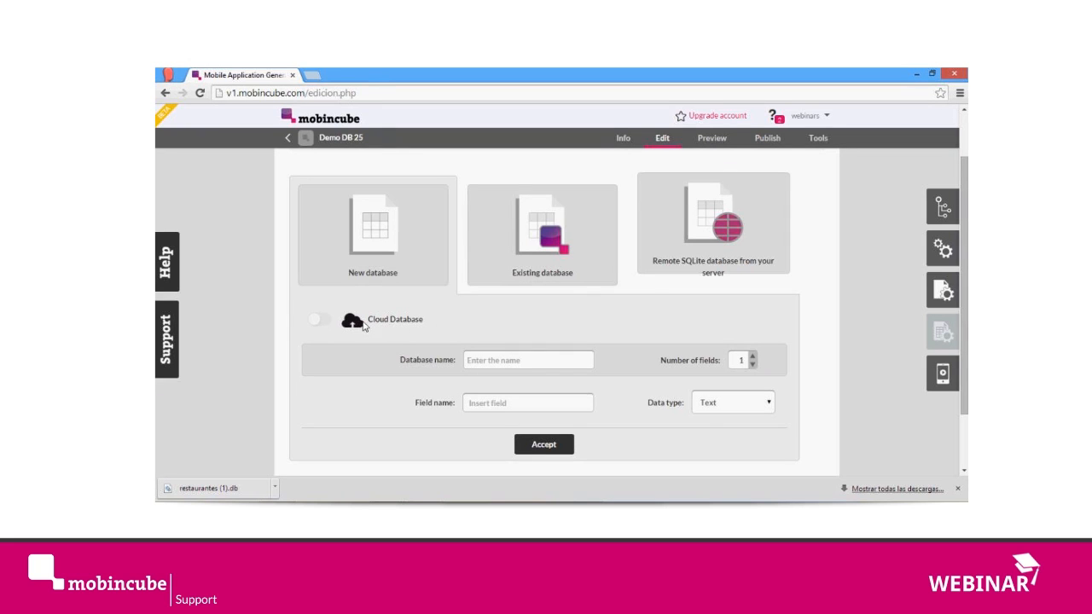
left_click_drag(369, 337, 456, 324)
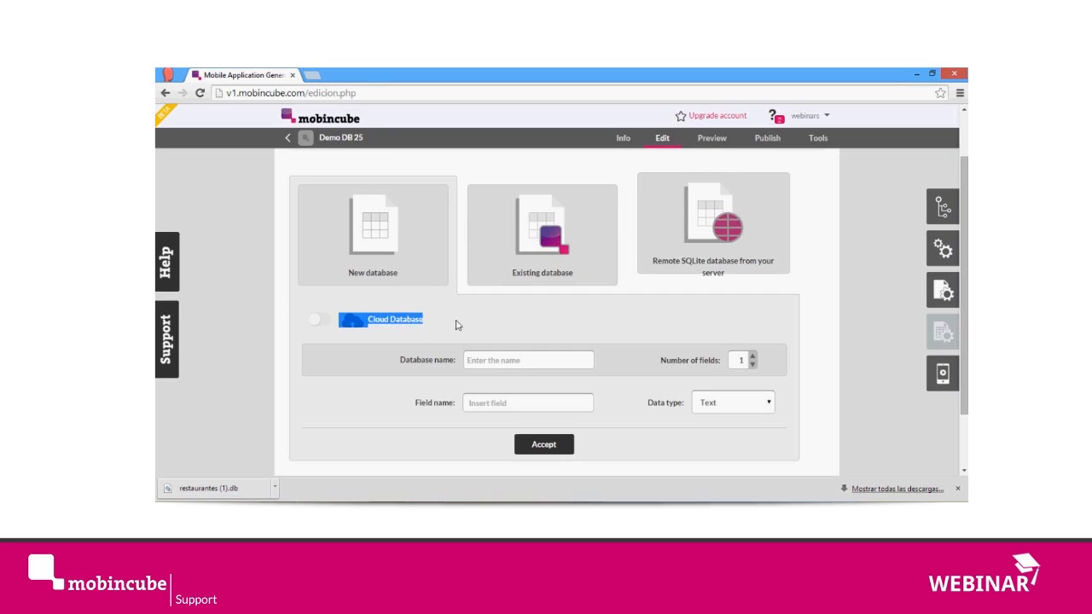
left_click(401, 325)
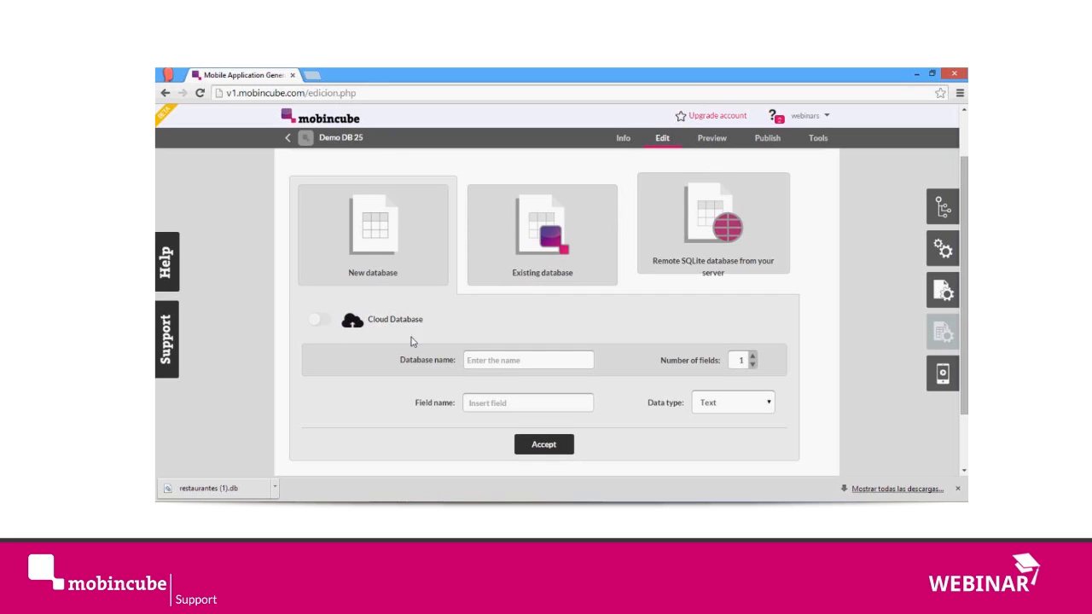
scroll(594, 364, "down", 1)
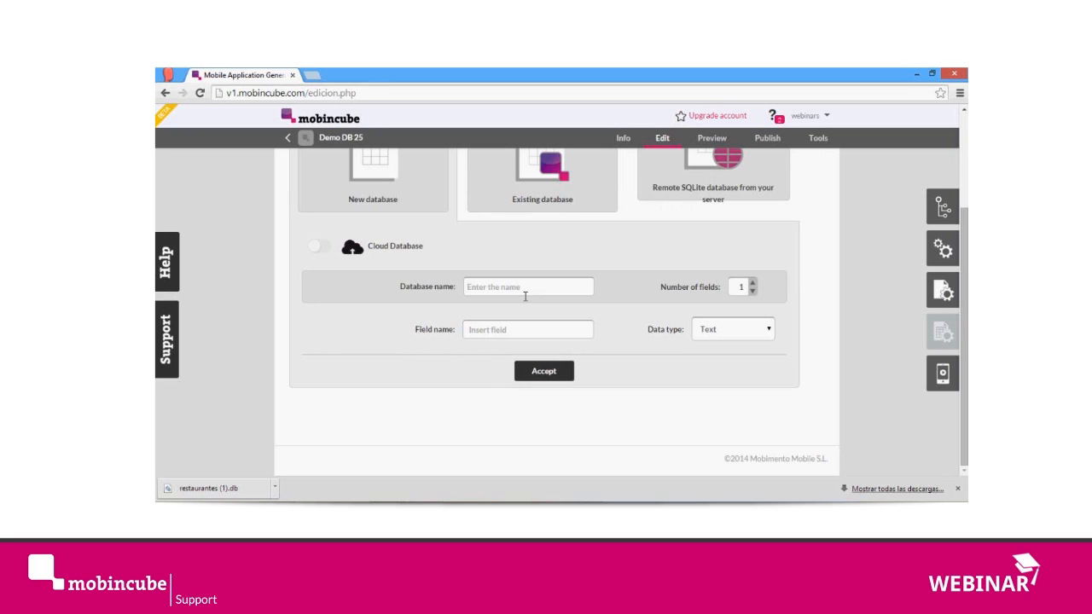
type("restaurant")
Step: Set the number of fields of the restaurants database to 7
left_click(752, 284)
left_click(753, 284)
left_click(753, 284)
left_click(754, 285)
left_click(754, 284)
left_click(754, 284)
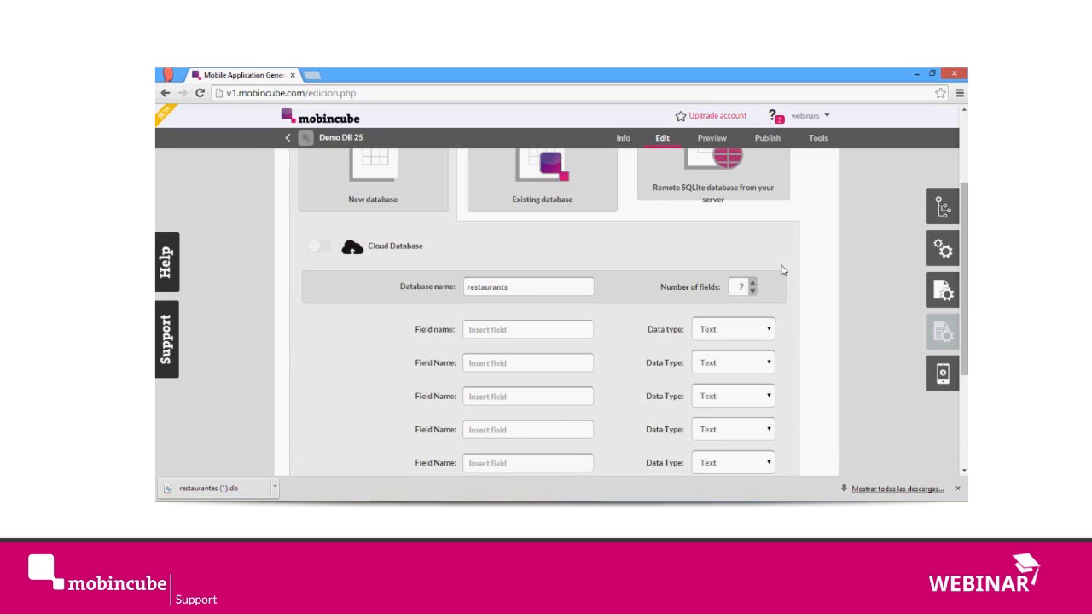
Step: Switch to data_25.csv in Excel and clear the column headings in A1:H1
left_click(424, 512)
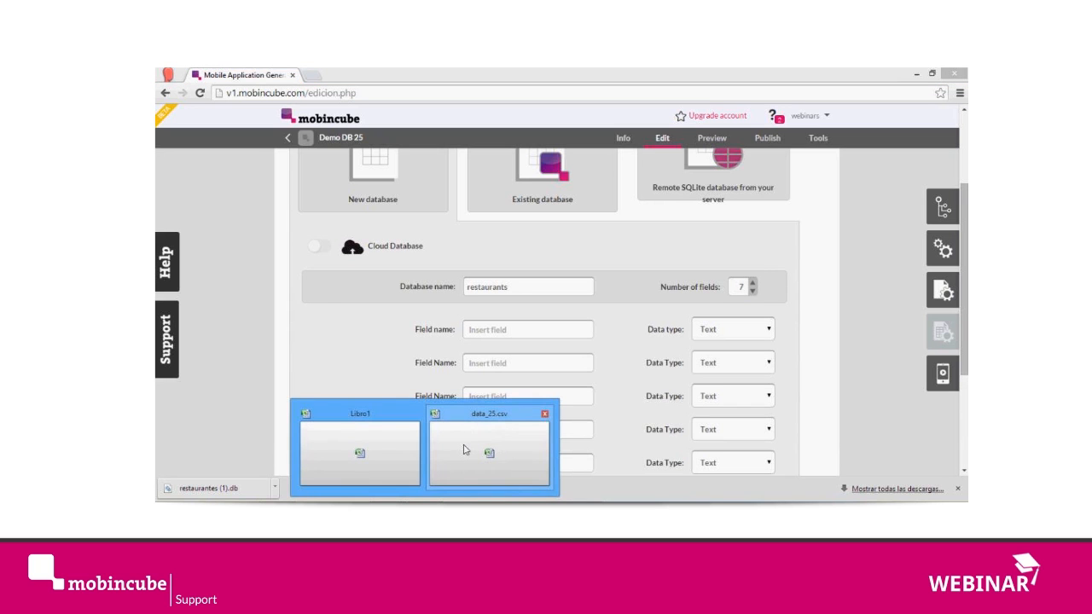
left_click(465, 450)
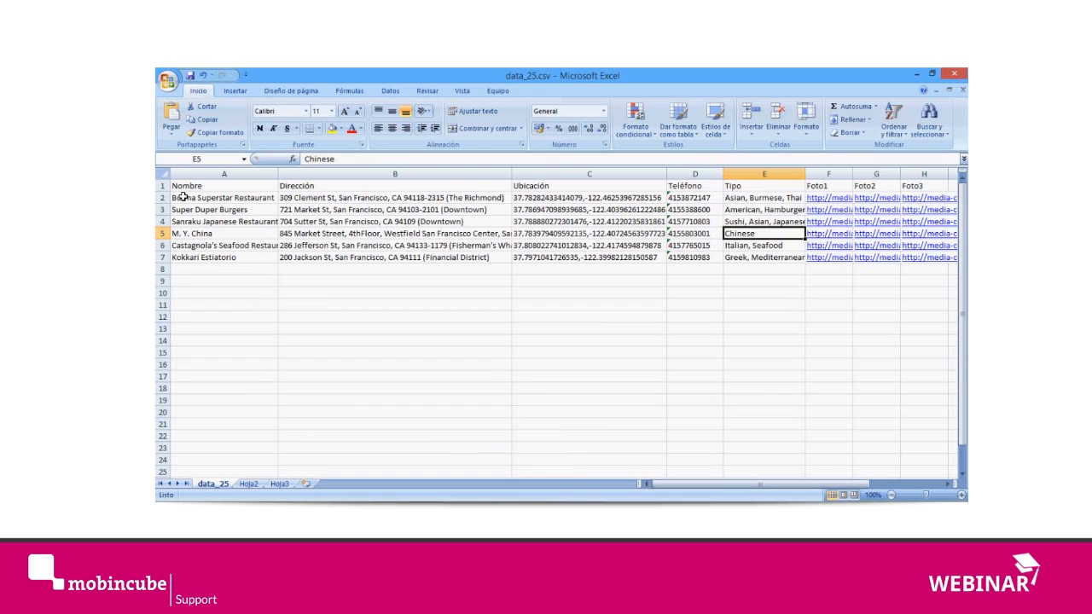
left_click_drag(175, 187, 939, 188)
key("Delete")
Step: Examine the restaurant rows and columns A to H in the sheet to determine the fields the database needs
key("Down")
key("Down")
key("Down")
key("Right")
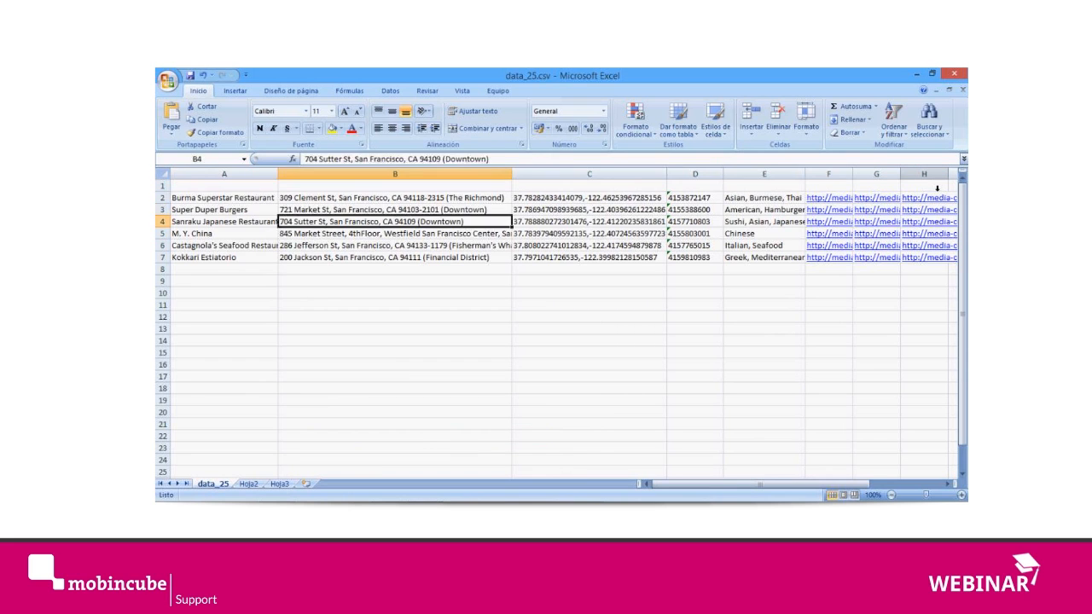
key("Down")
key("Right")
key("Down")
key("Down")
key("Down")
key("Left")
key("Left")
key("Up")
key("Up")
key("Up")
key("Up")
key("Up")
key("Up")
key("Up")
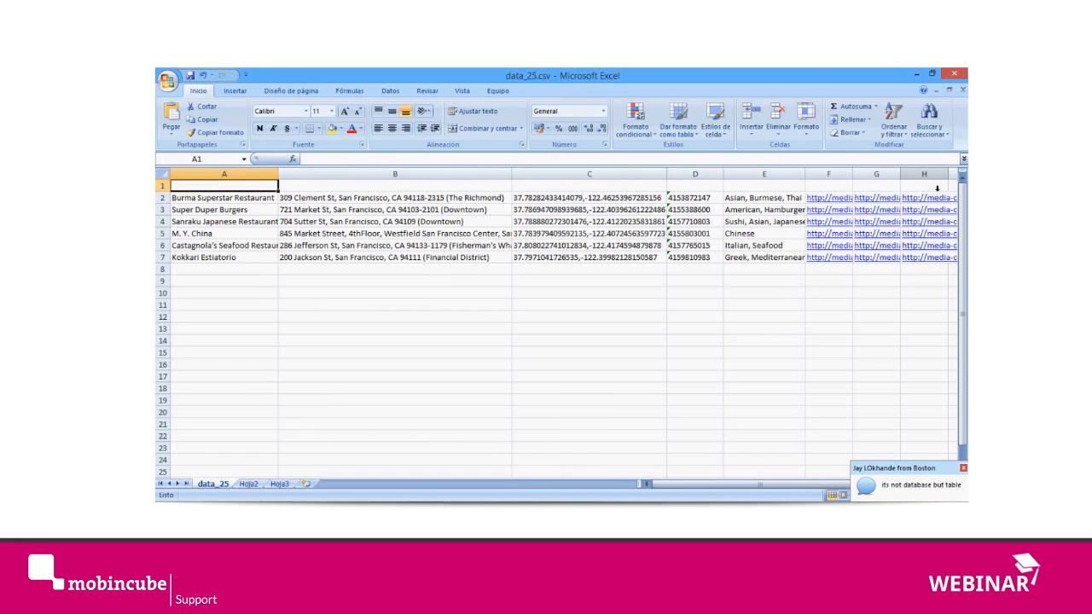
left_click(934, 186)
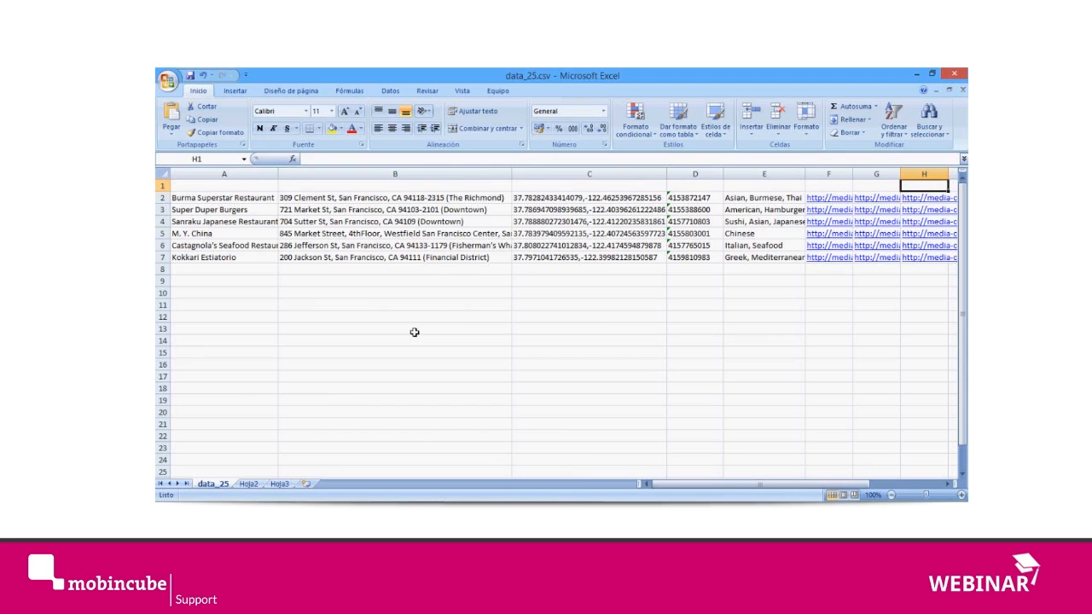
left_click(431, 211)
left_click(252, 212)
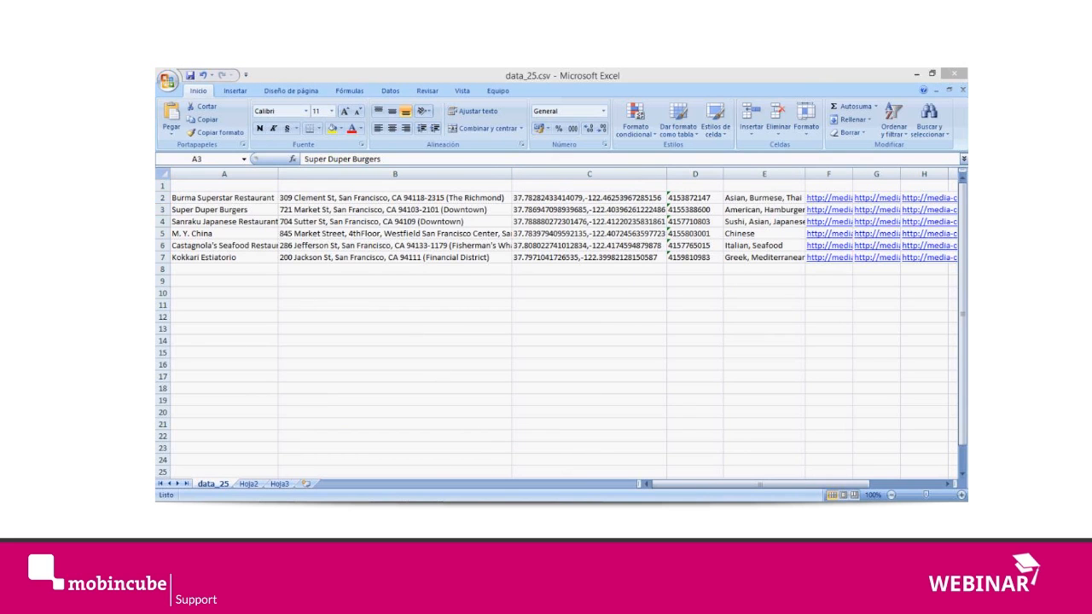
Step: Switch back to the Mobincube editor and set the number of fields to 8
left_click(367, 444)
scroll(698, 295, "down", 1)
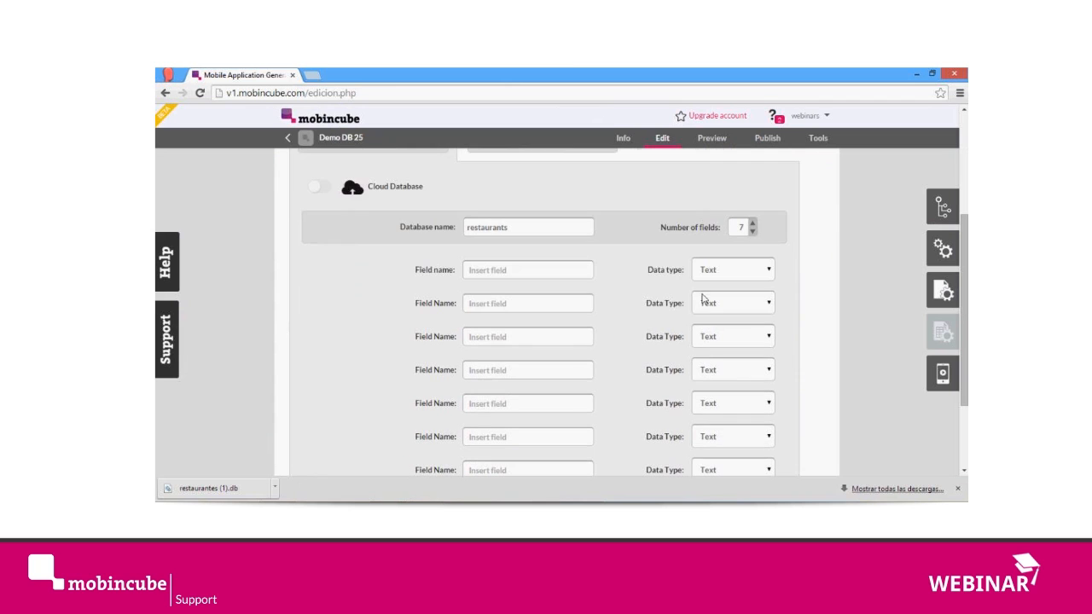
left_click(752, 224)
Step: Check the first column in the Excel sheet and name the database's first field "name" in Mobincube
key("alt+Tab")
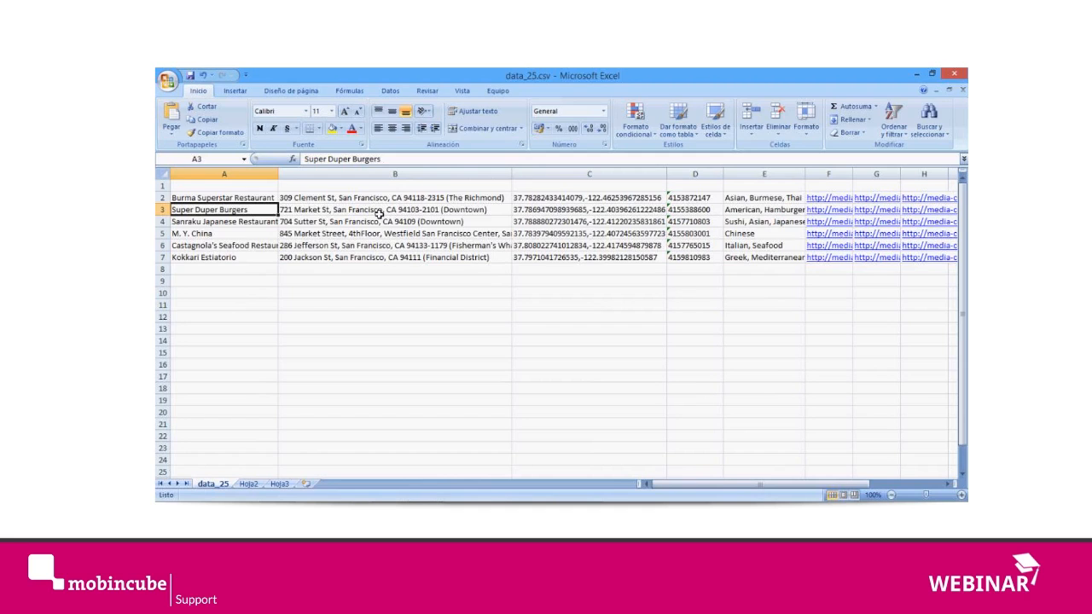
key("alt+Tab")
type("name")
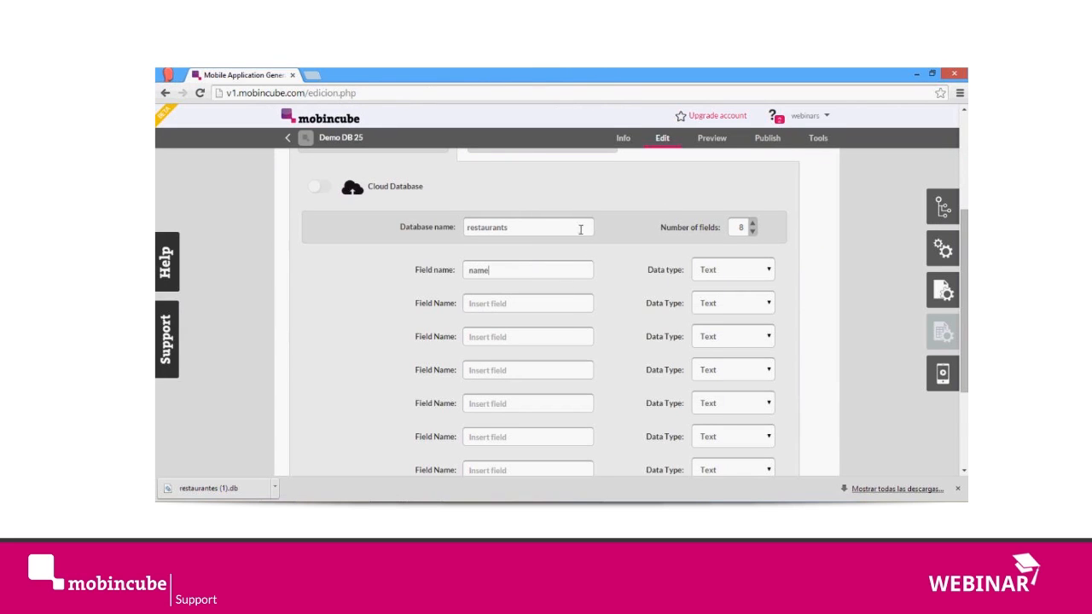
scroll(517, 256, "down", 1)
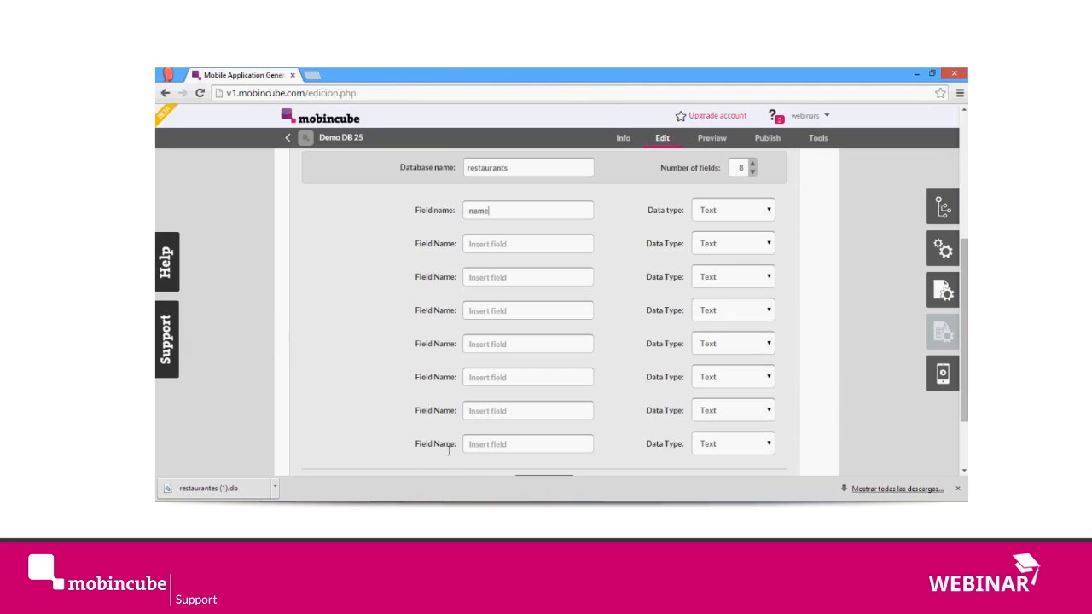
Step: Look through the first field's data type options and switch to the webinar chat window to read its messages
left_click(505, 246)
left_click(740, 209)
left_click(764, 213)
left_click(767, 210)
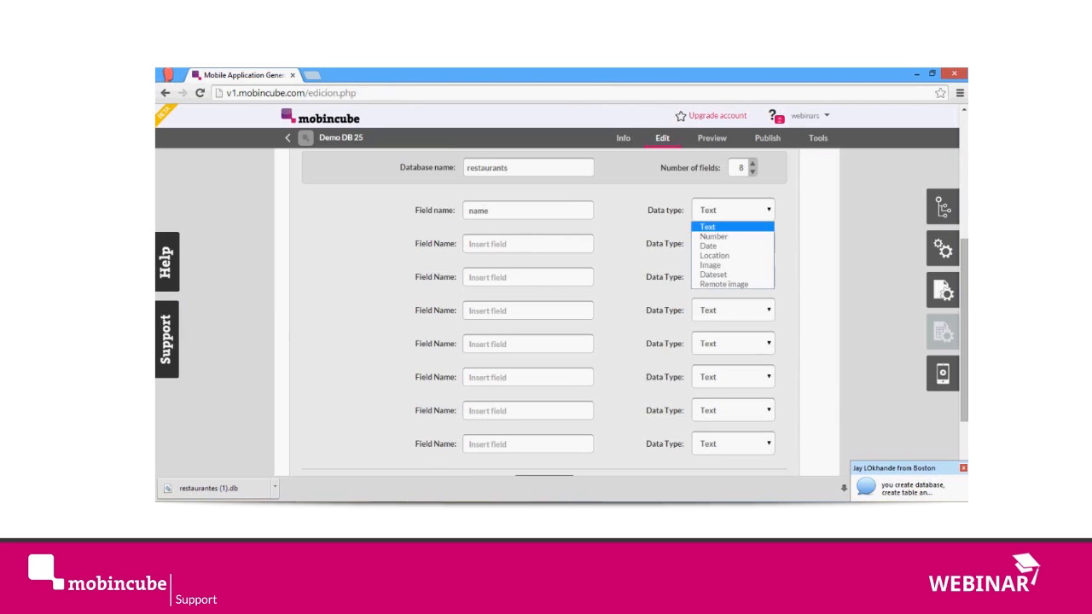
left_click(375, 510)
left_click(628, 460)
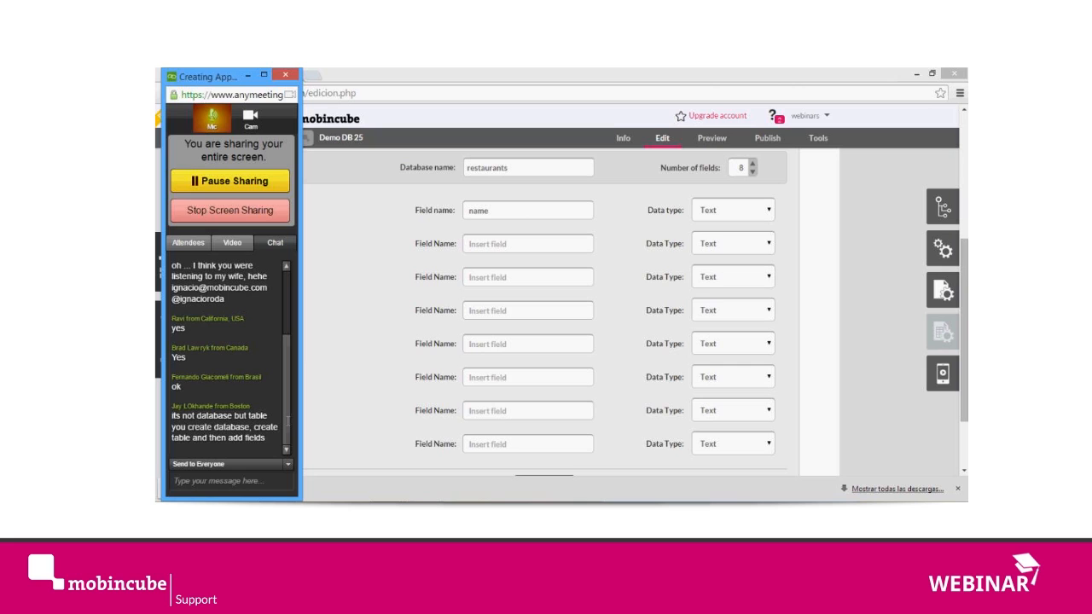
Step: Return to Mobincube, choose Text as the first field's data type, and name the second field "address"
left_click(764, 213)
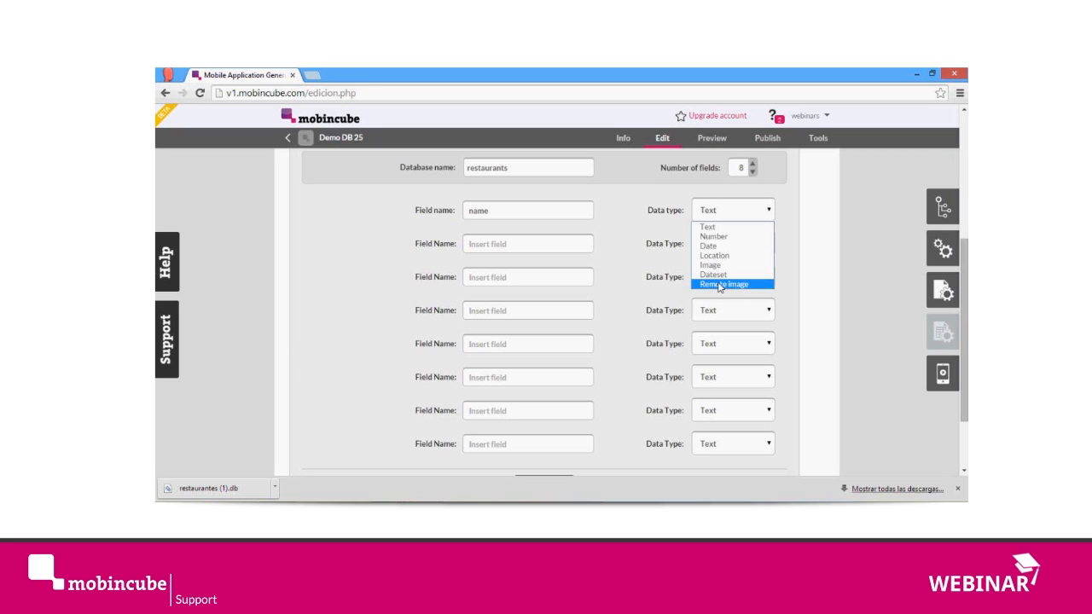
left_click(722, 229)
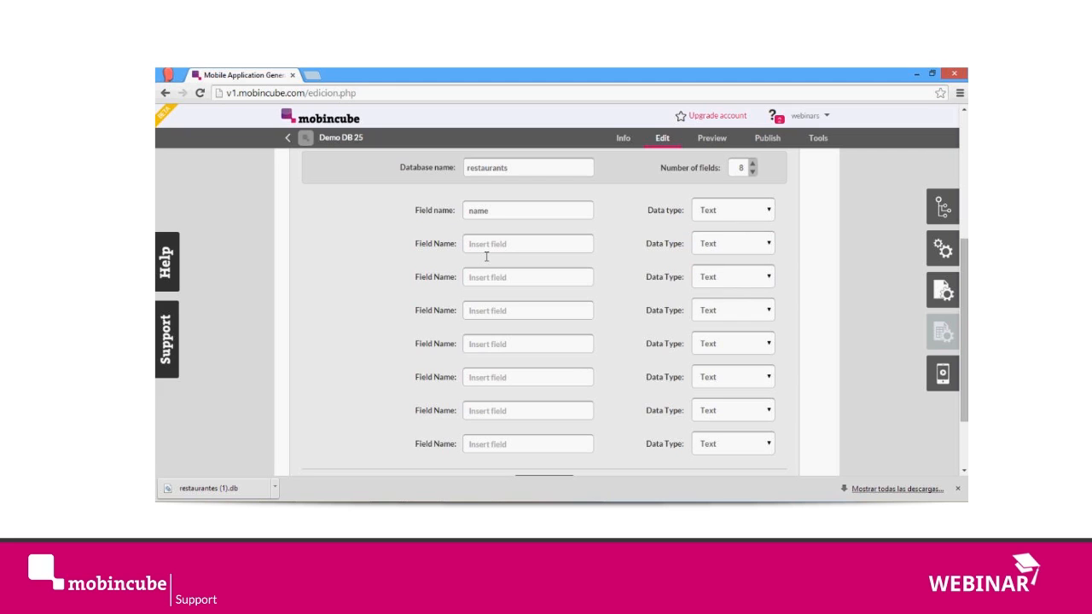
type("address")
Step: Check the coordinates column in Excel, then name the third field "location" with data type Location in Mobincube
key("alt+Tab")
left_click(560, 213)
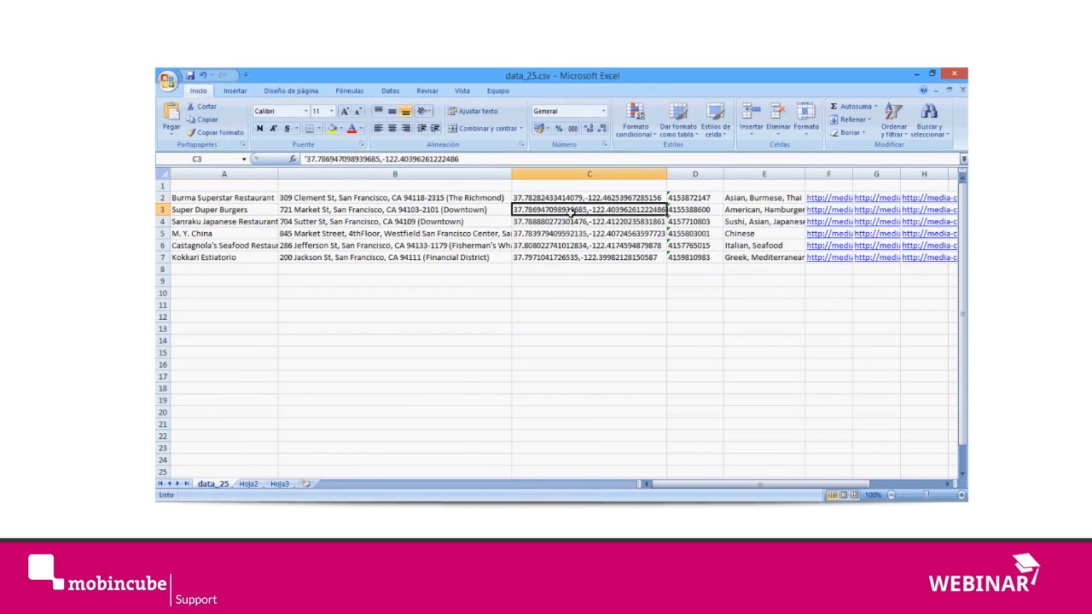
key("alt+Tab")
type("location")
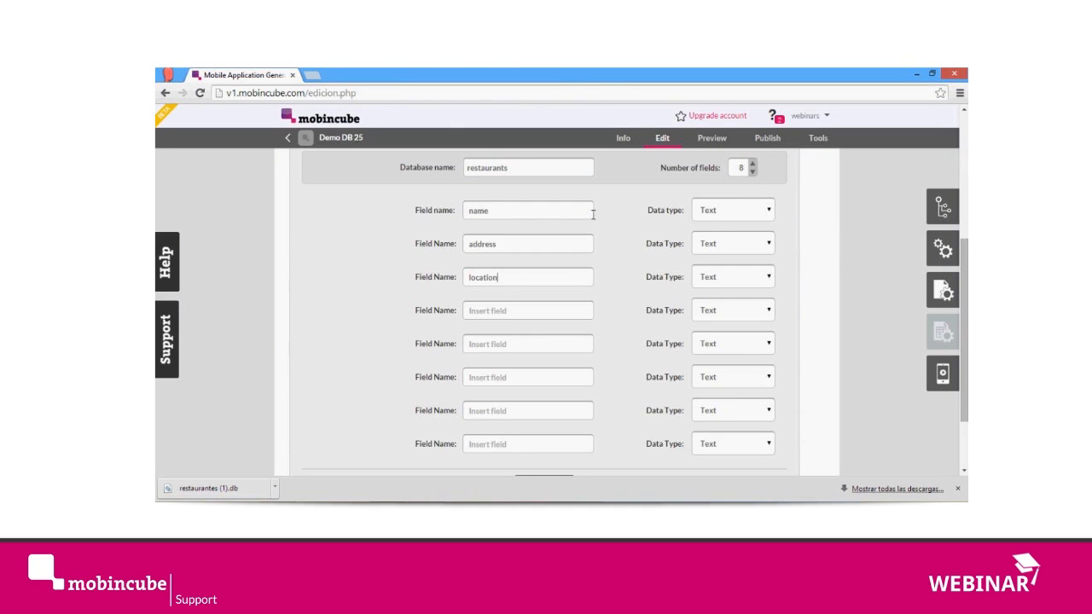
left_click(742, 276)
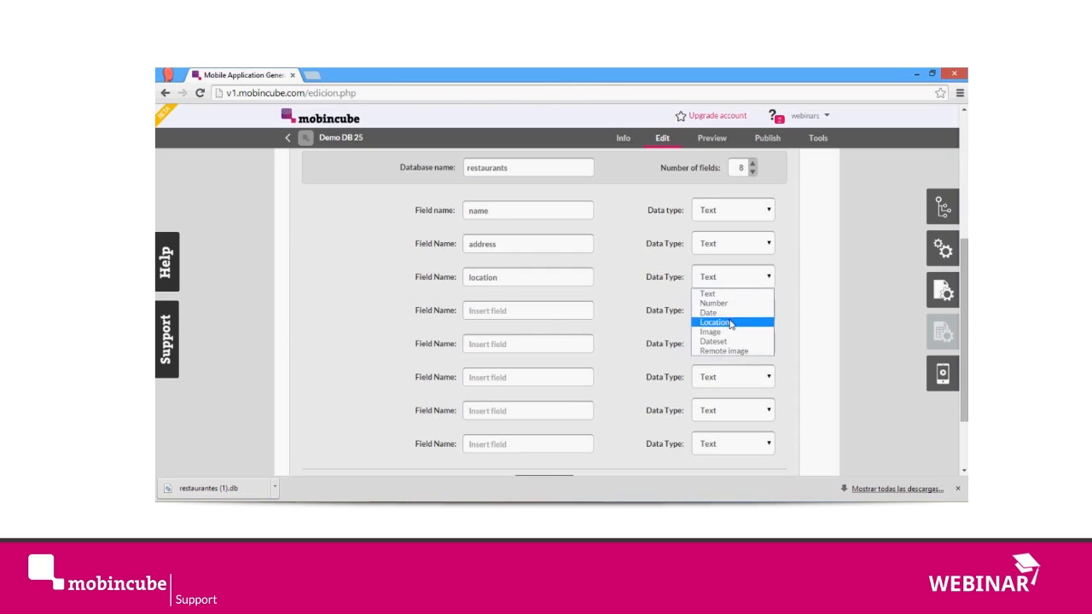
left_click(730, 320)
Step: Check the column after the coordinates in Excel and name the fourth field "phone" in Mobincube
left_click(532, 321)
key("alt+Tab")
left_click(698, 224)
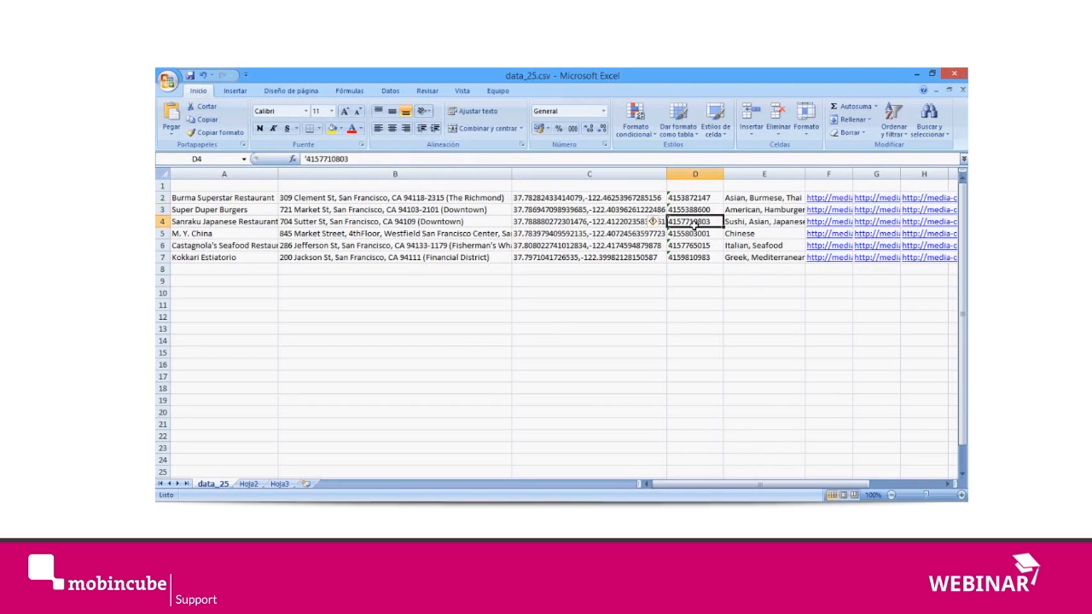
key("alt+Tab")
type("phone")
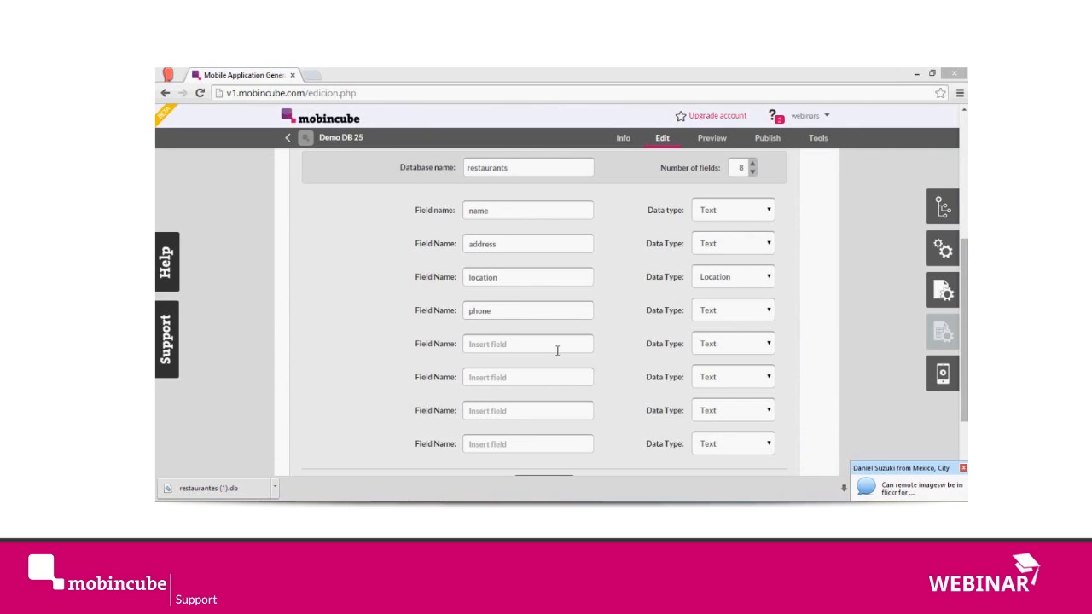
Step: Check the cuisine column in Excel and name the fifth field "type" in Mobincube
key("alt+Tab")
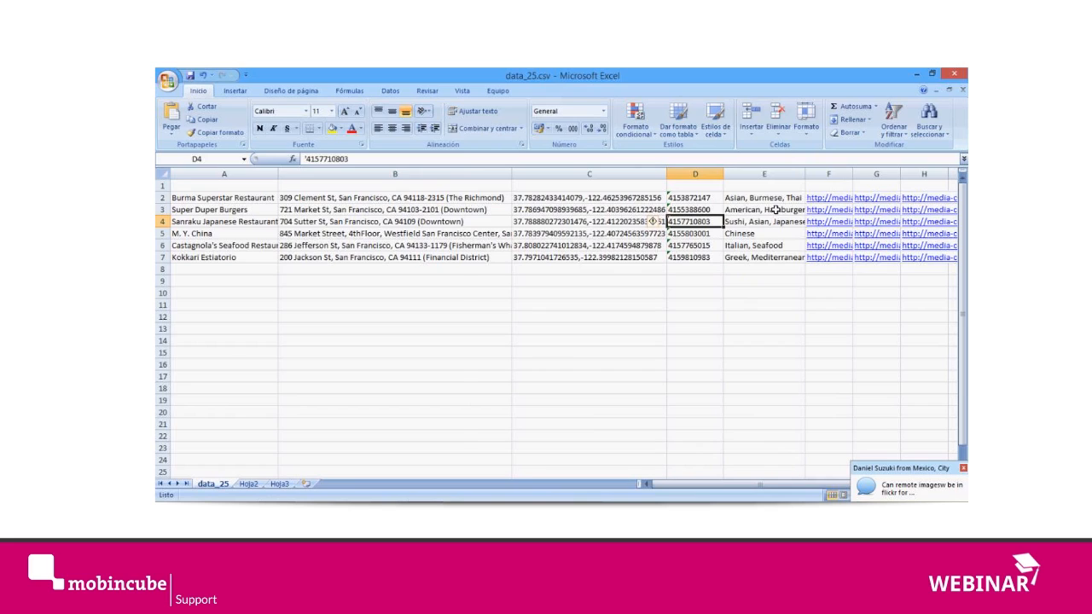
key("alt+Tab")
key("Tab")
type("type")
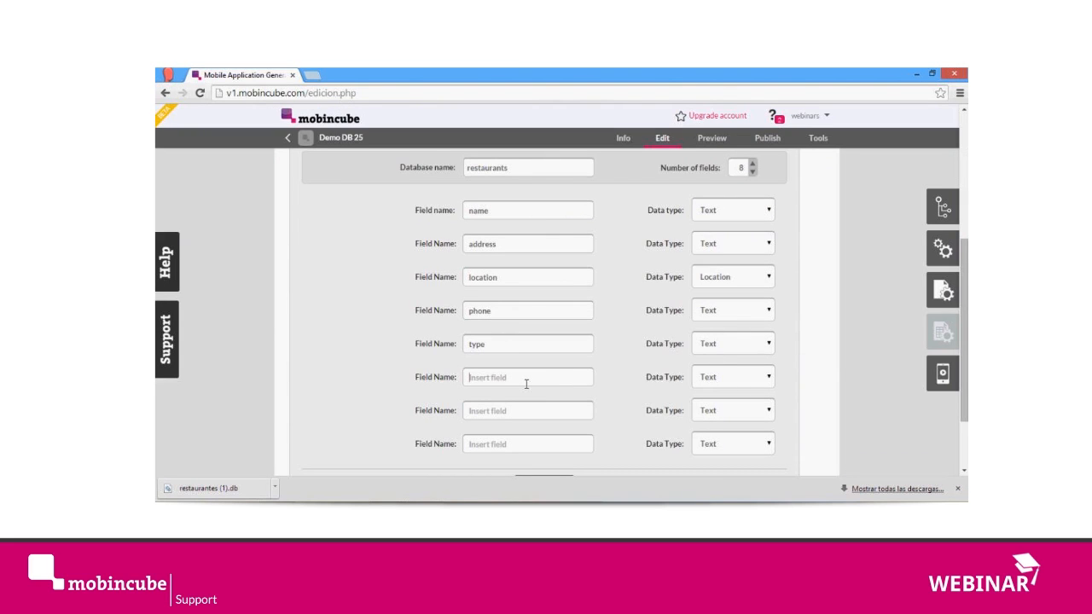
type("pic1")
Step: Name the sixth and seventh fields "pic1" and "pic2", both with data type Remote image
left_click(711, 381)
left_click(711, 453)
left_click(526, 415)
type("pic2")
left_click(755, 413)
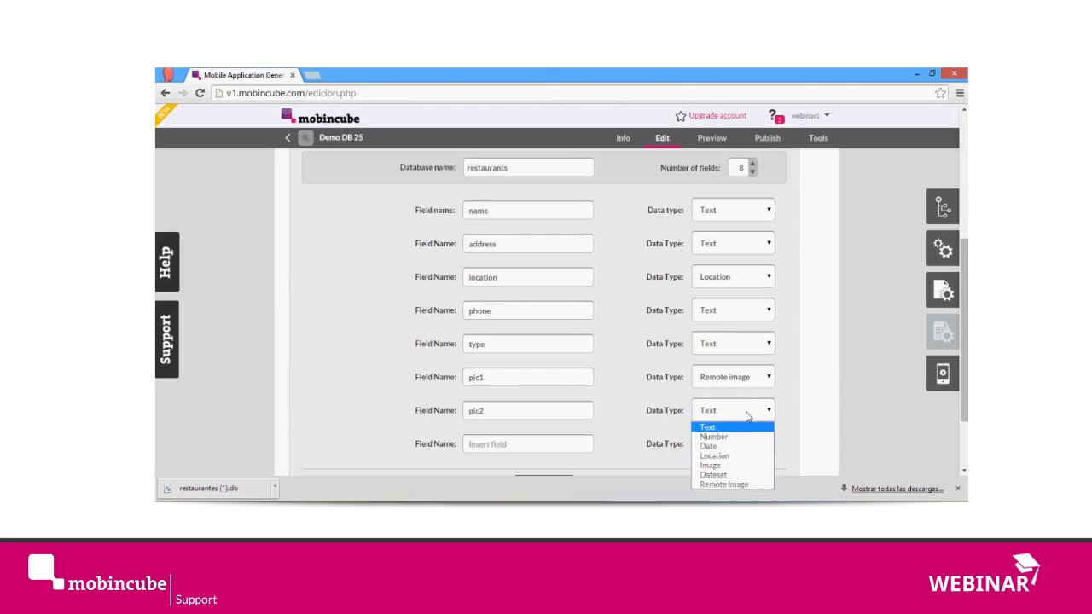
left_click(722, 485)
Step: Name the eighth field "pic3" and set its data type to Remote image
left_click(500, 452)
type("pic3")
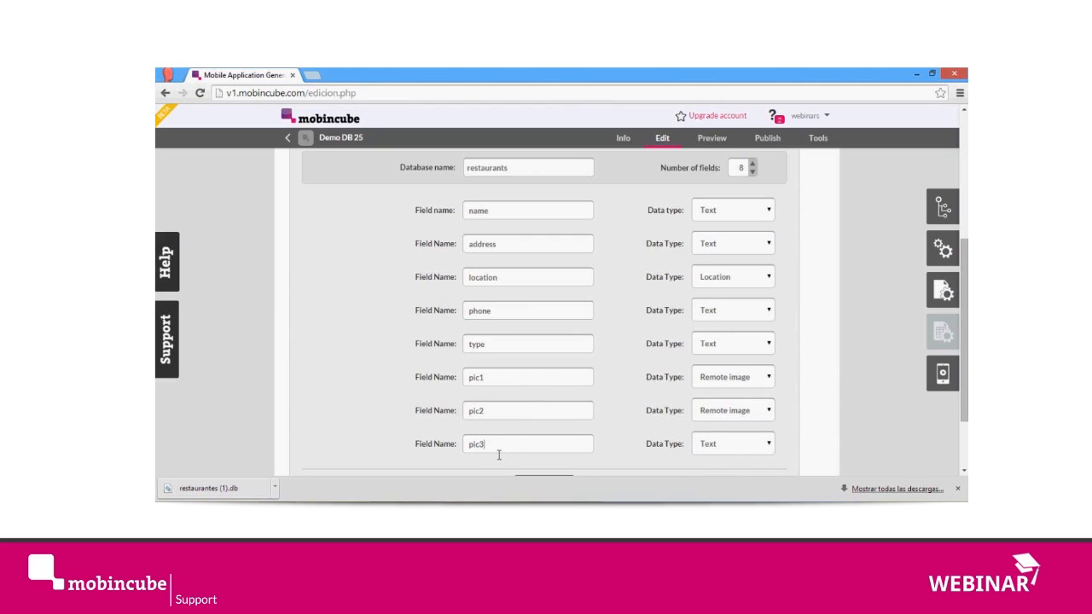
left_click(754, 452)
left_click(746, 436)
left_click(727, 451)
left_click(723, 425)
Step: Review the eight field definitions and accept them to create the restaurants database
scroll(794, 316, "down", 1)
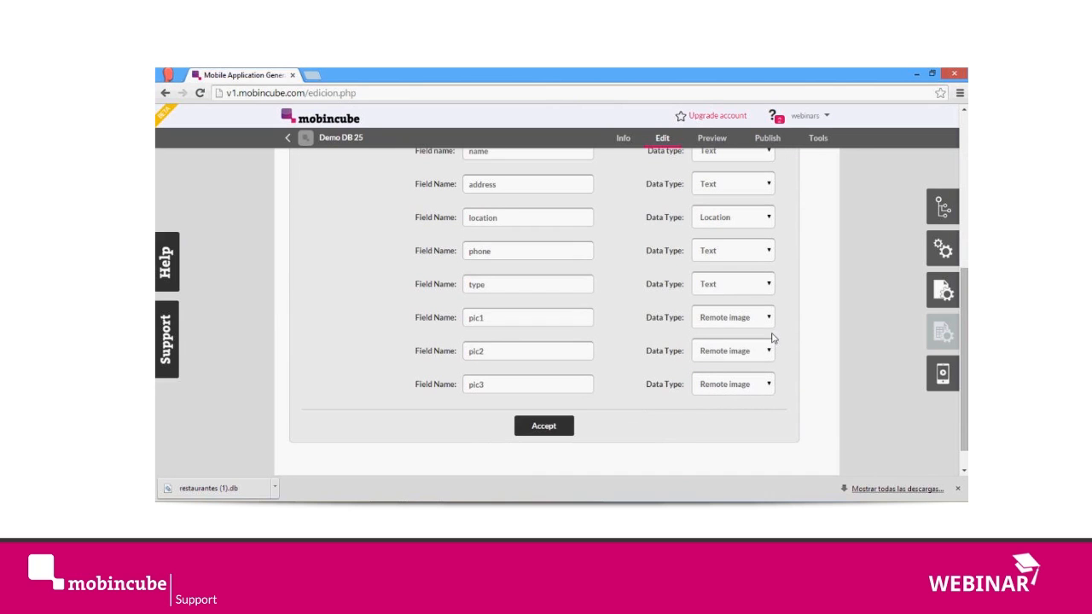
scroll(699, 303, "up", 1)
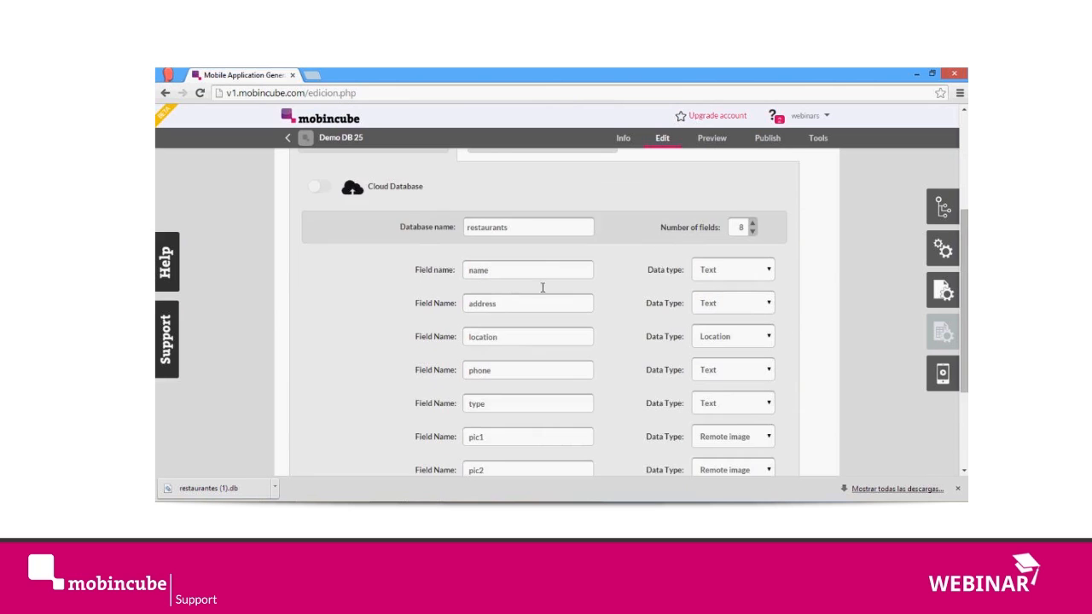
scroll(563, 280, "down", 2)
left_click(550, 397)
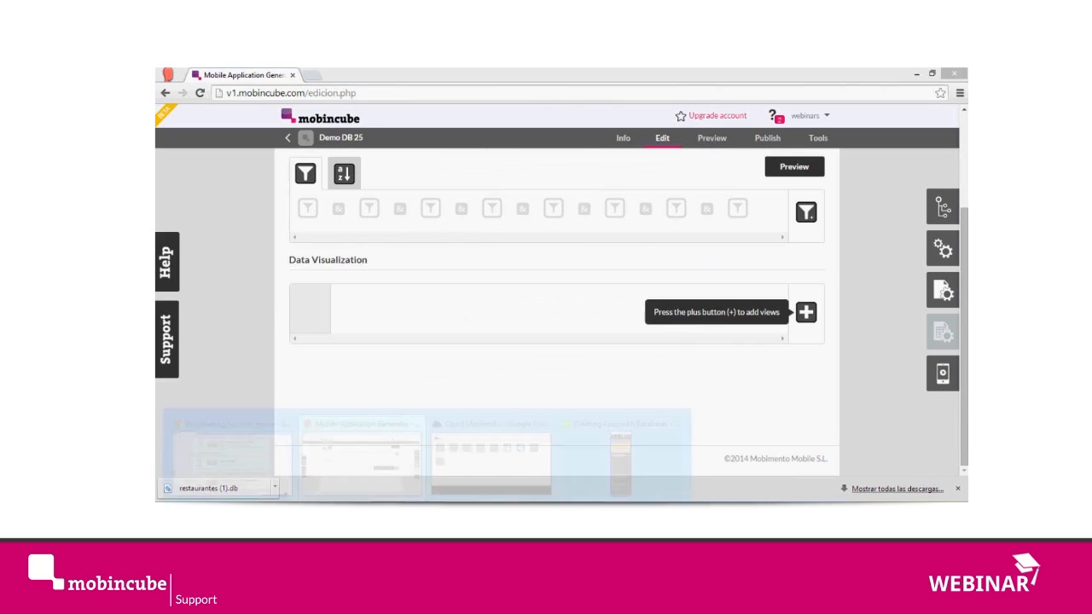
Step: Switch to the webinar chat window to read the attendees' latest messages
left_click(623, 465)
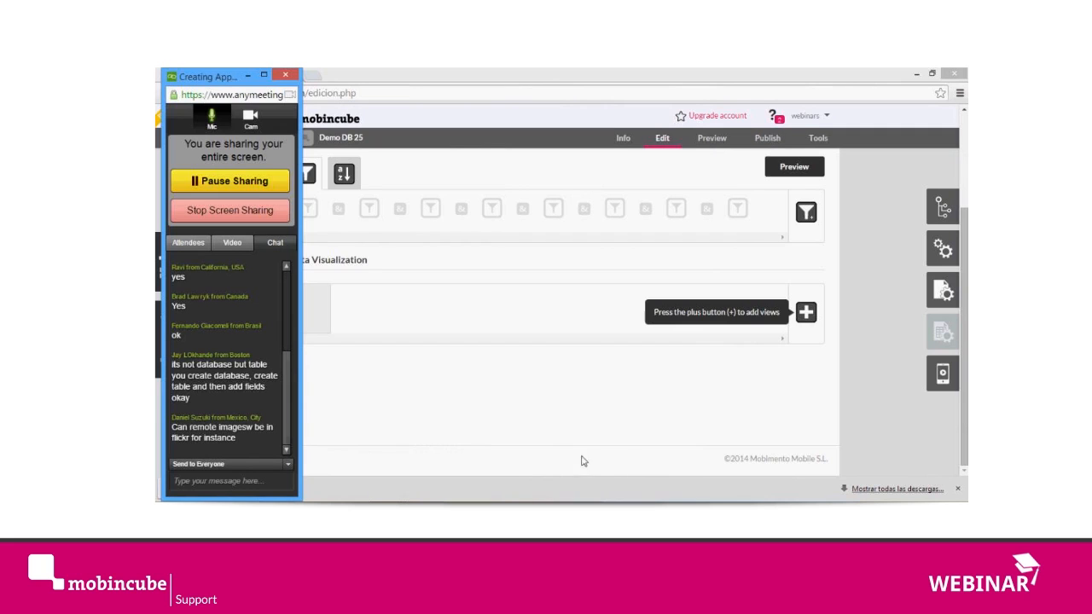
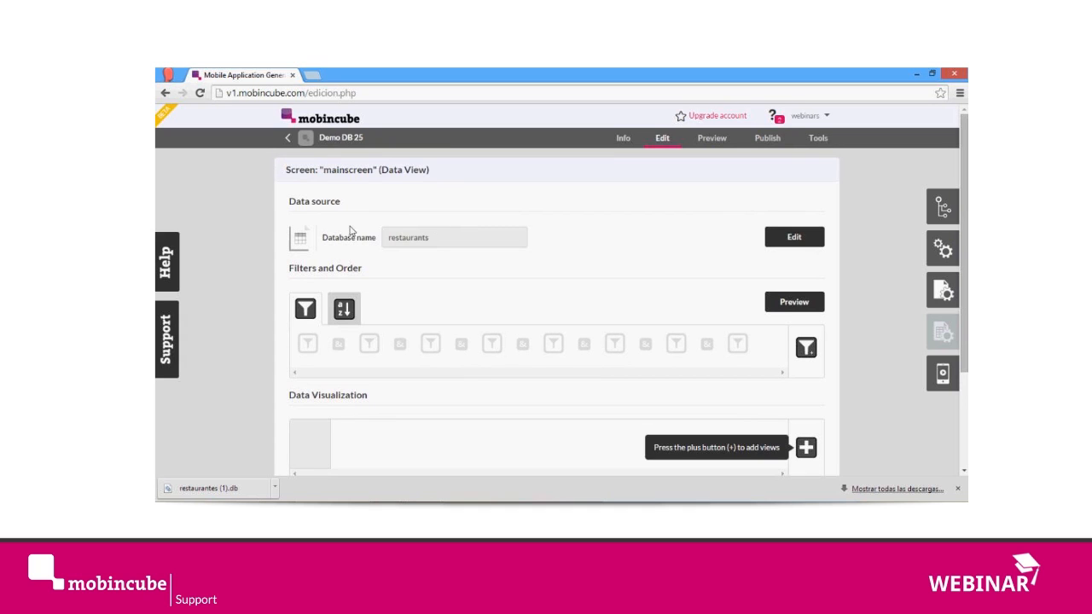
Step: Review the Data source, Filters and Order, and Data Visualization sections of the mainscreen Data View
scroll(454, 151, "down", 1)
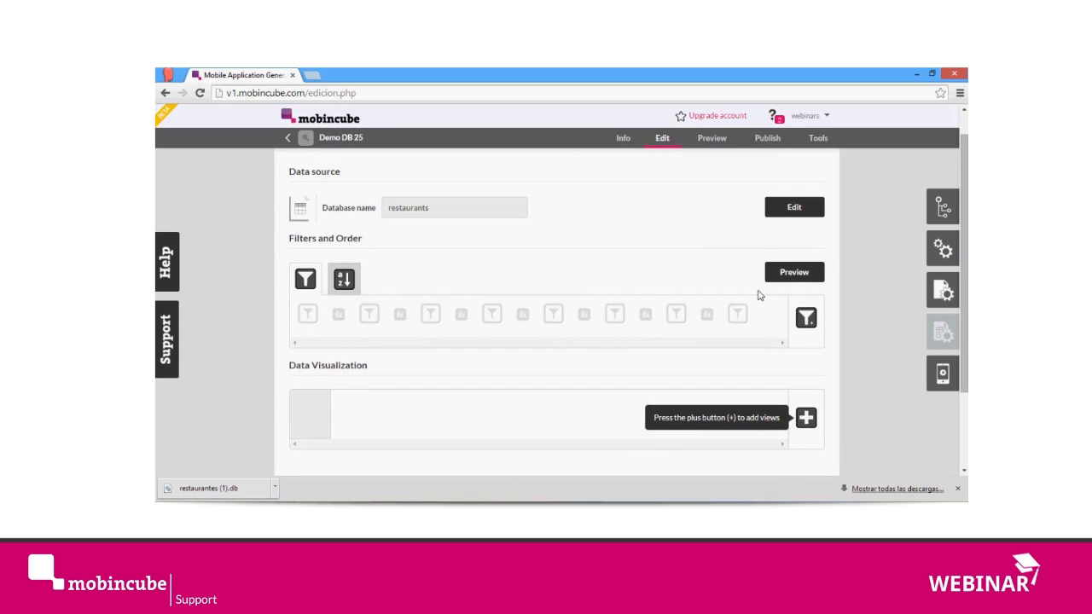
scroll(760, 296, "up", 1)
left_click_drag(286, 204, 398, 213)
left_click(399, 212)
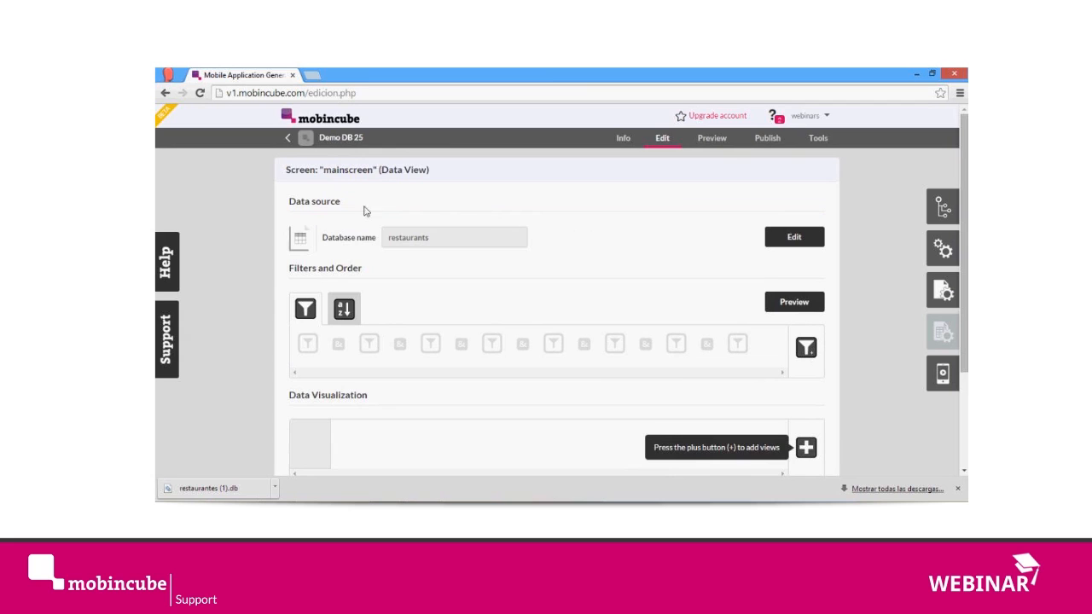
left_click_drag(276, 268, 512, 359)
left_click(239, 346)
left_click_drag(290, 395, 373, 394)
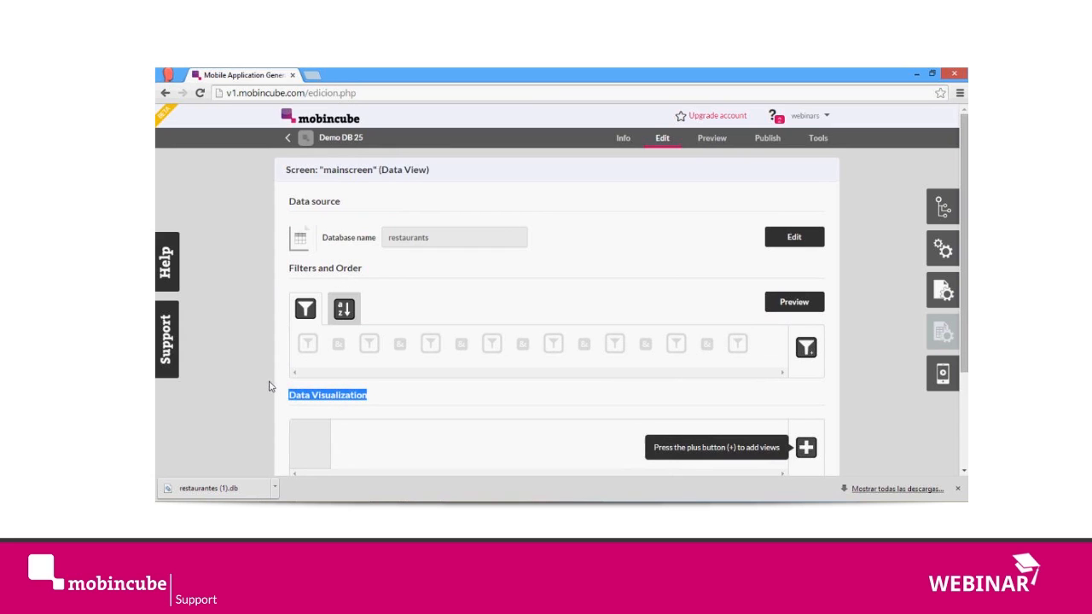
left_click(245, 309)
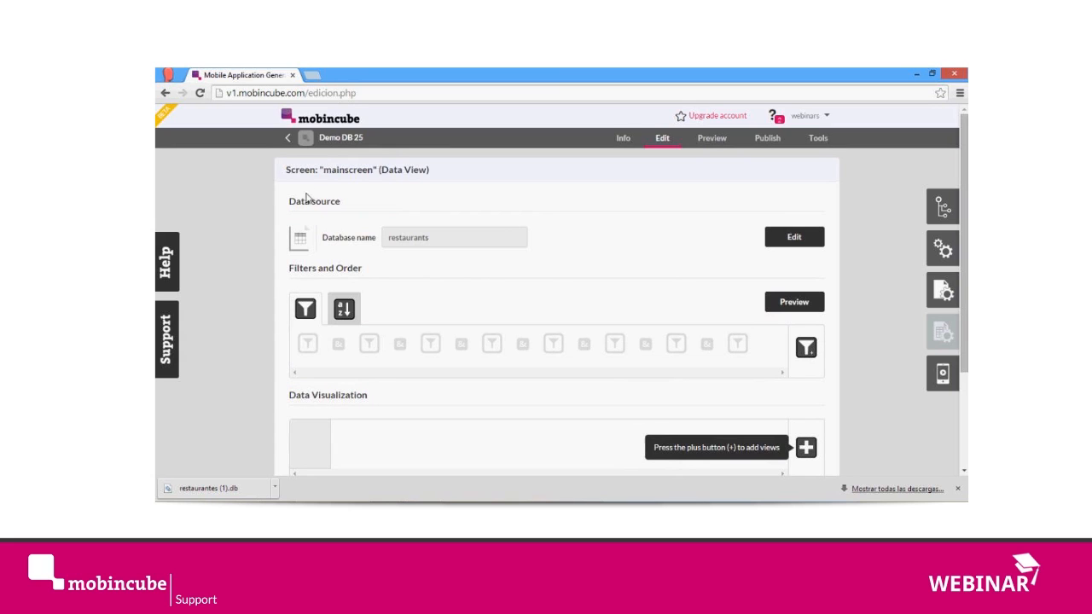
Step: Open the restaurants database from the Data source section for editing
left_click_drag(290, 201, 638, 251)
left_click(635, 249)
left_click(803, 239)
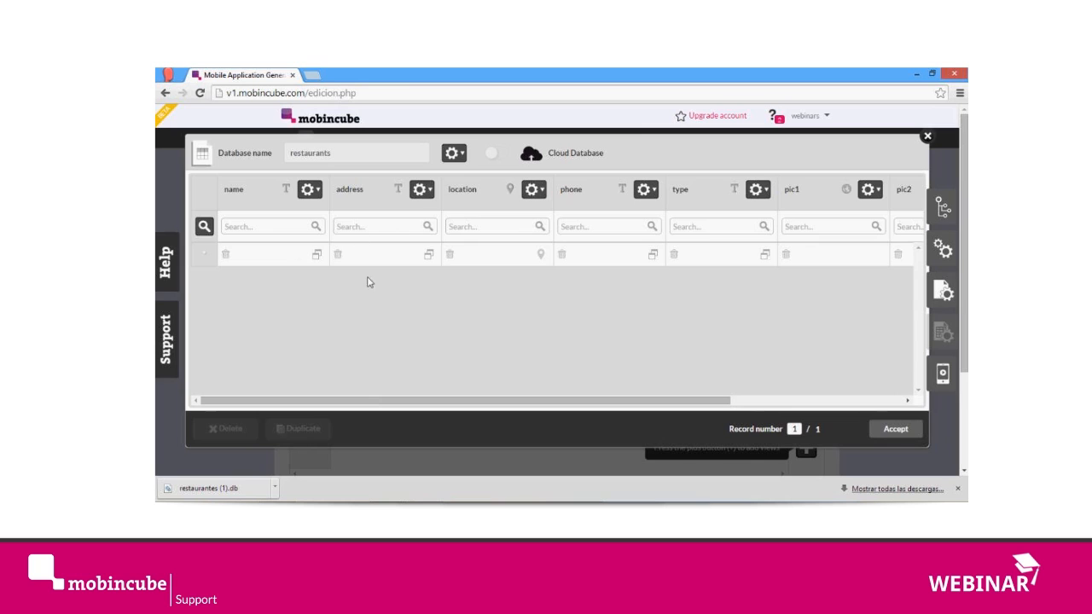
left_click_drag(390, 401, 373, 385)
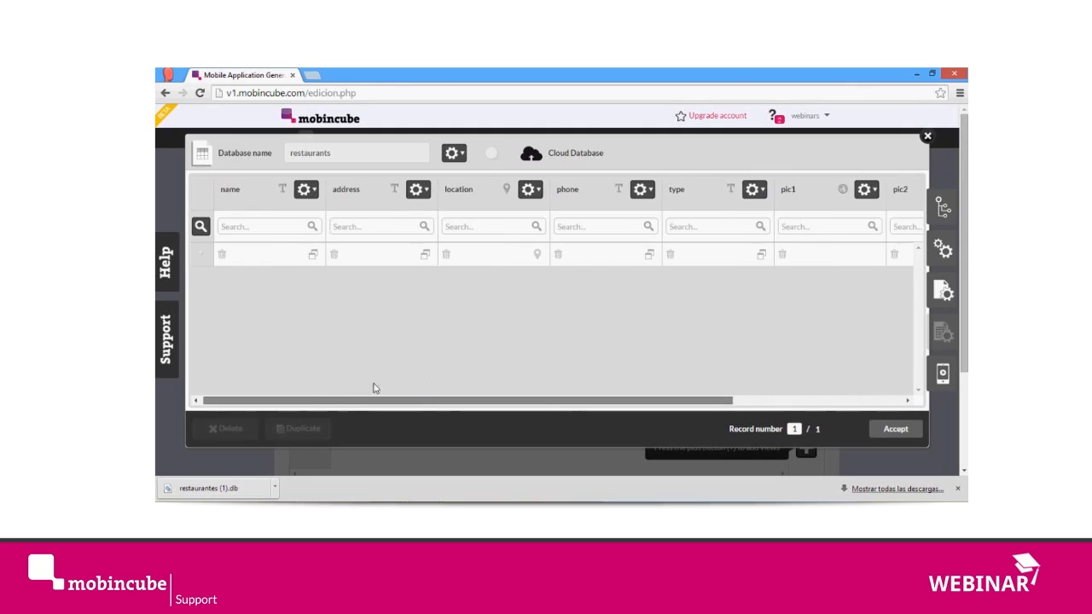
Step: Examine the database's advanced options for importing data and changing hours
left_click(454, 154)
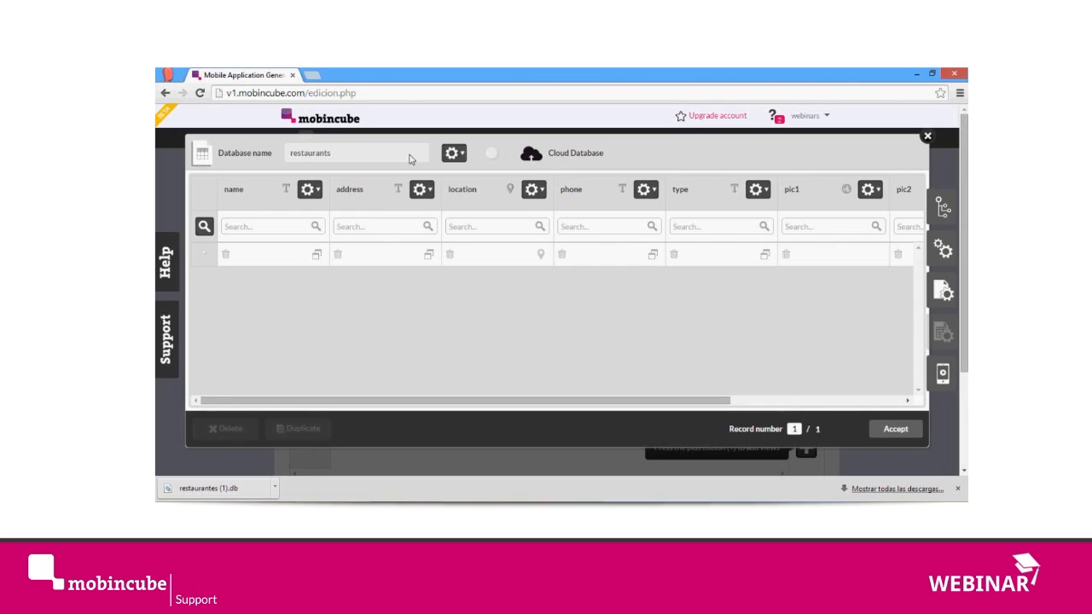
left_click(456, 154)
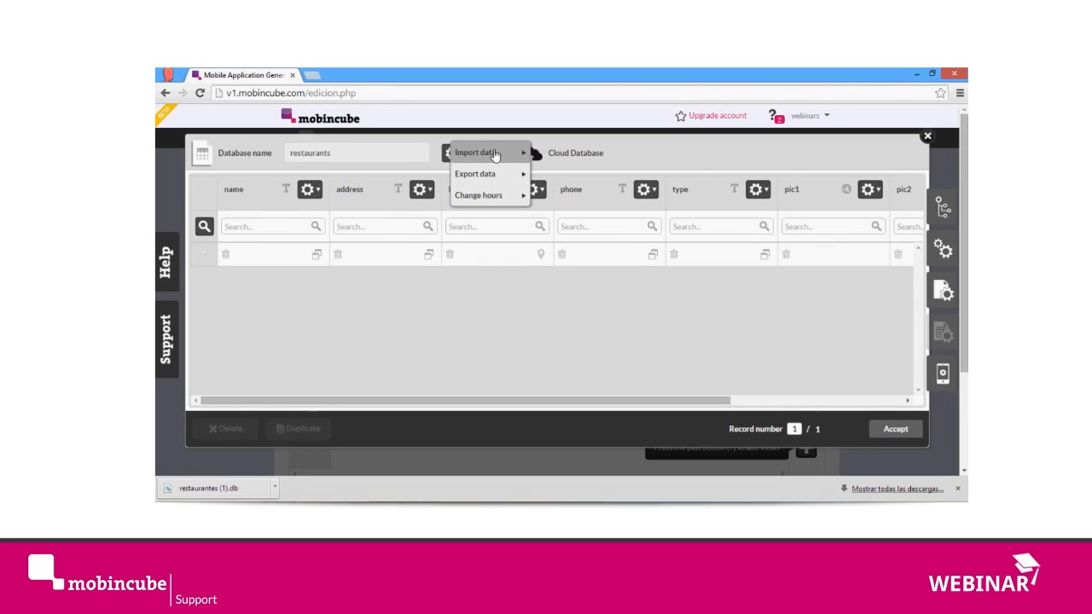
left_click(510, 198)
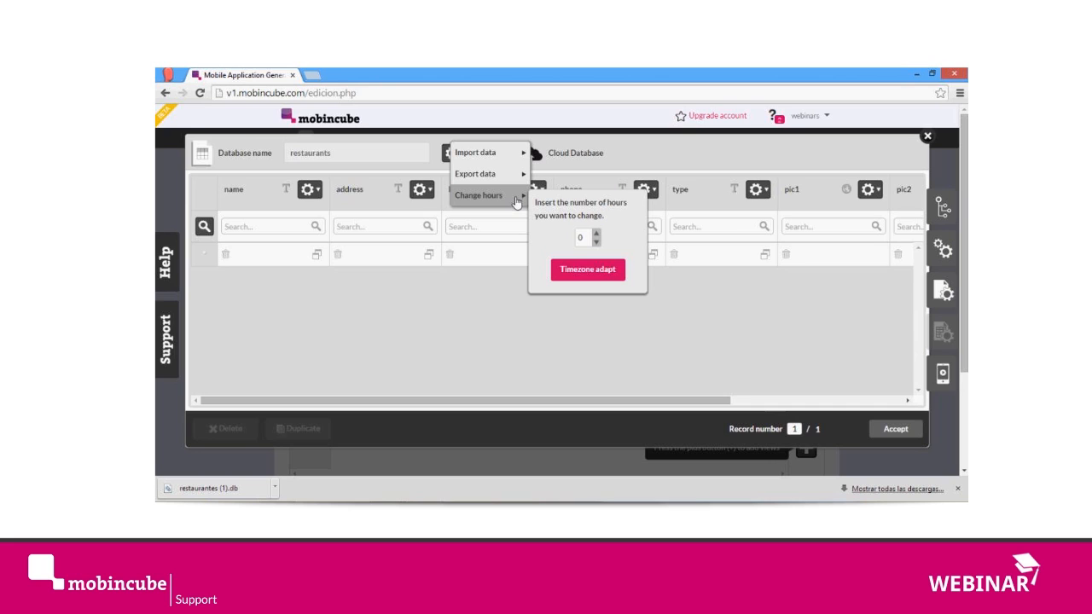
left_click(666, 287)
left_click(459, 158)
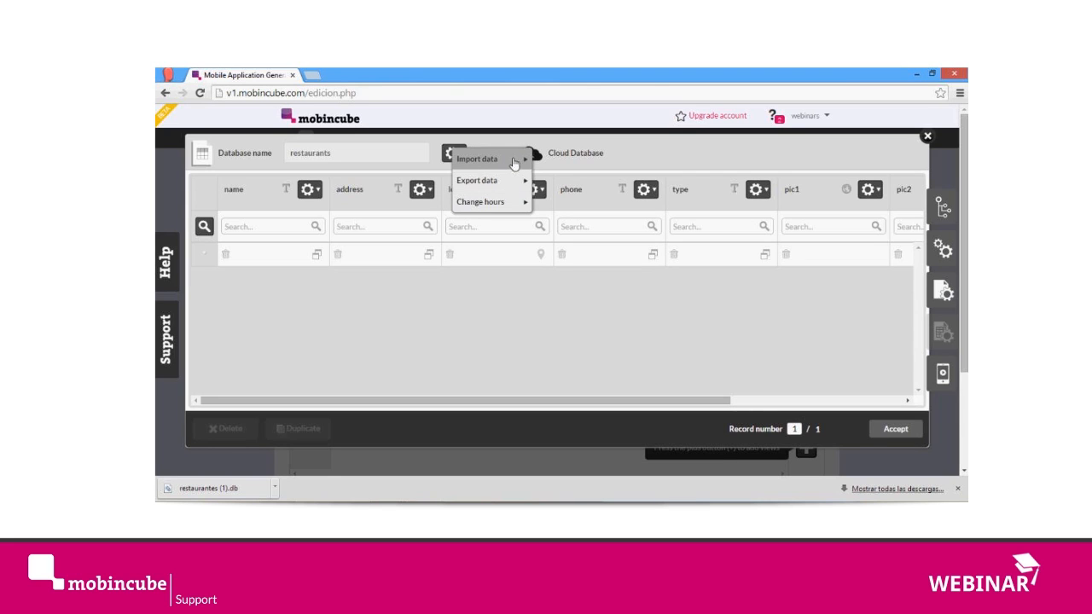
mouse_move(507, 159)
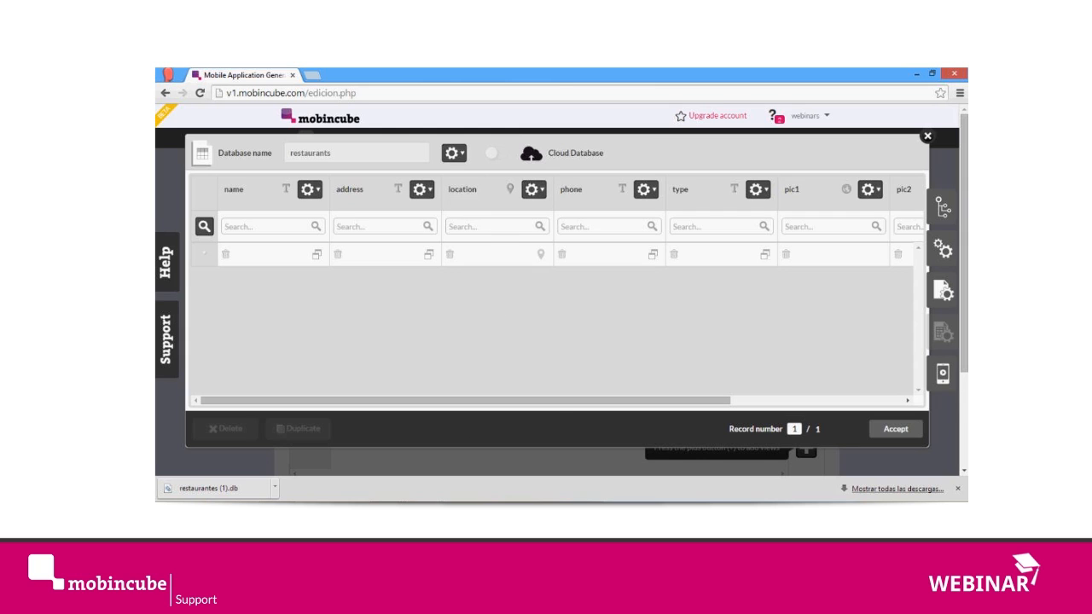
Step: Switch to Excel to examine the restaurant rows in data_25.csv, and return to the Mobincube database editor
left_click(500, 474)
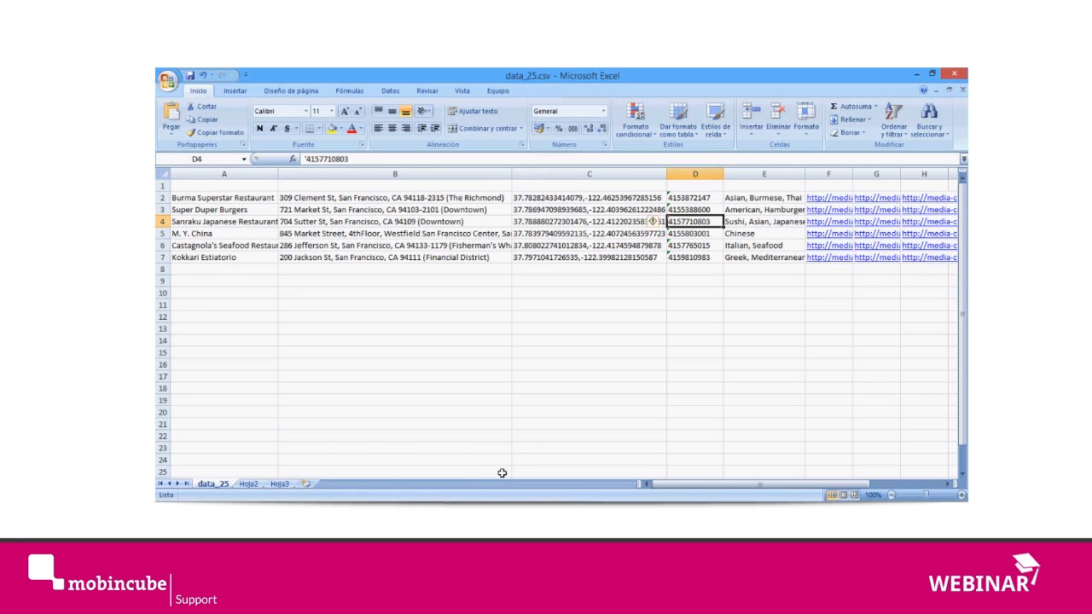
left_click_drag(256, 205, 879, 259)
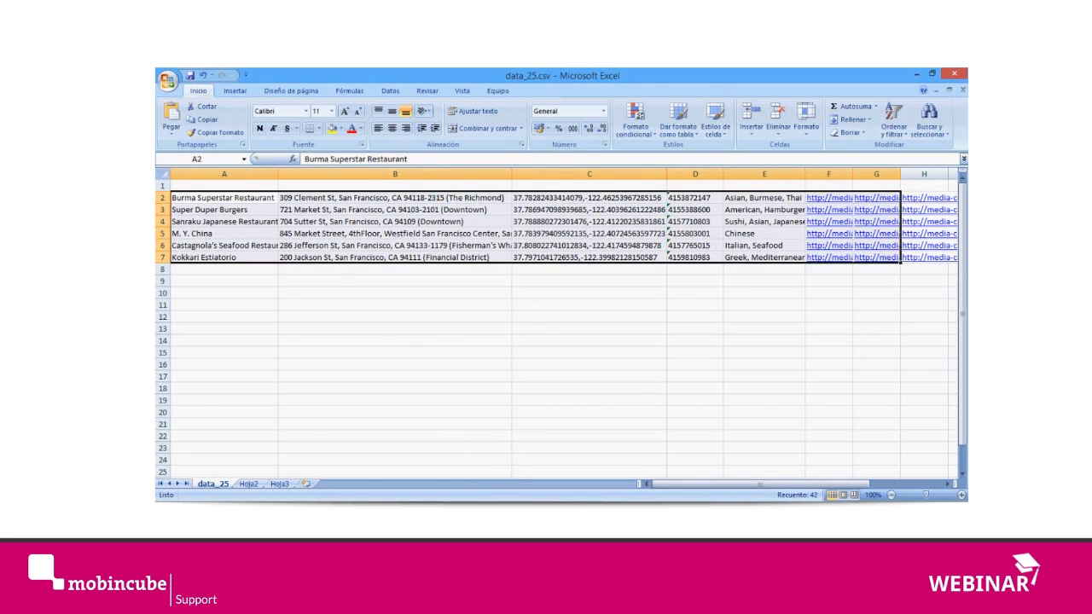
left_click(407, 454)
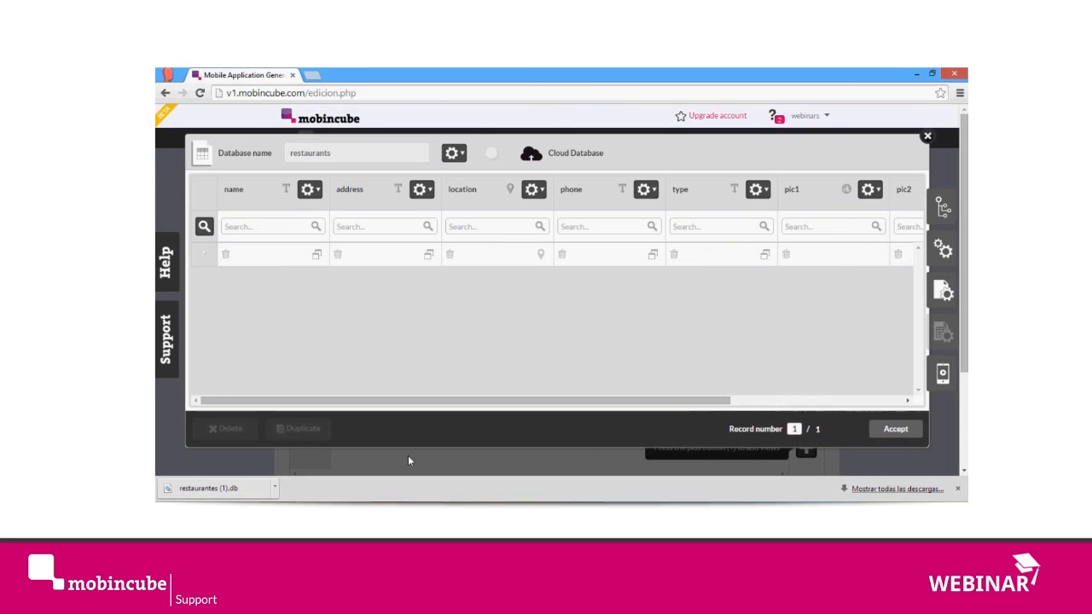
Step: Examine the database's export options, including the CSV and SQLite formats, without exporting
left_click(455, 153)
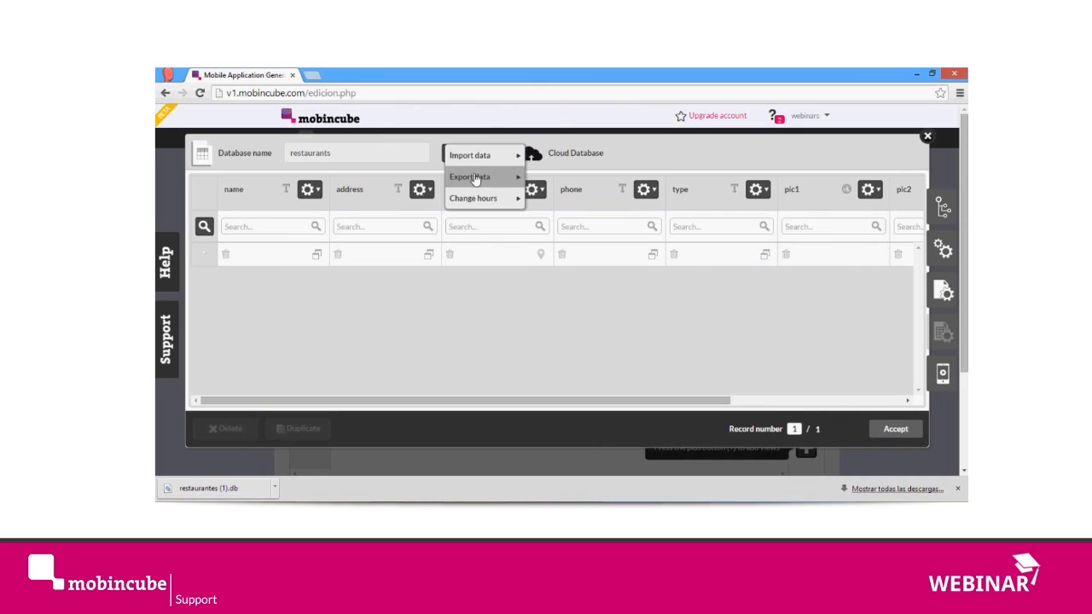
mouse_move(518, 181)
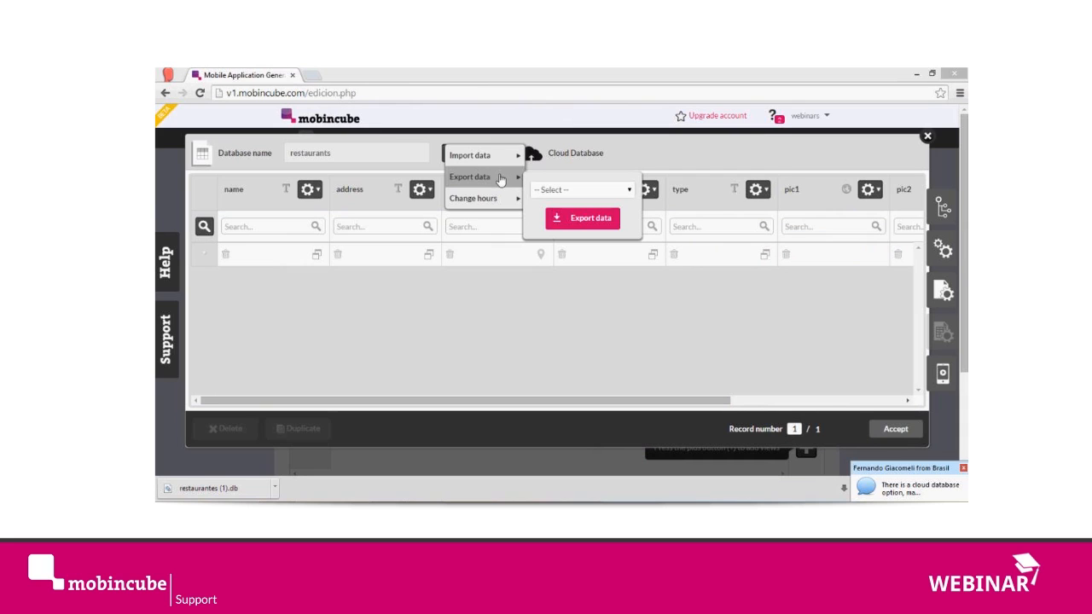
left_click(502, 180)
left_click(502, 179)
left_click(553, 191)
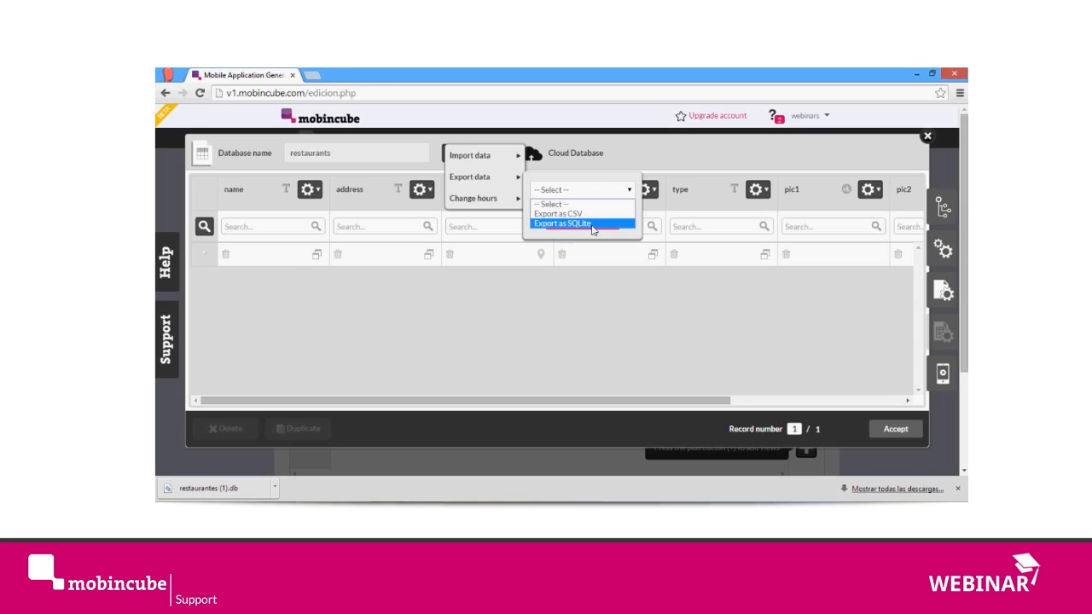
left_click(661, 153)
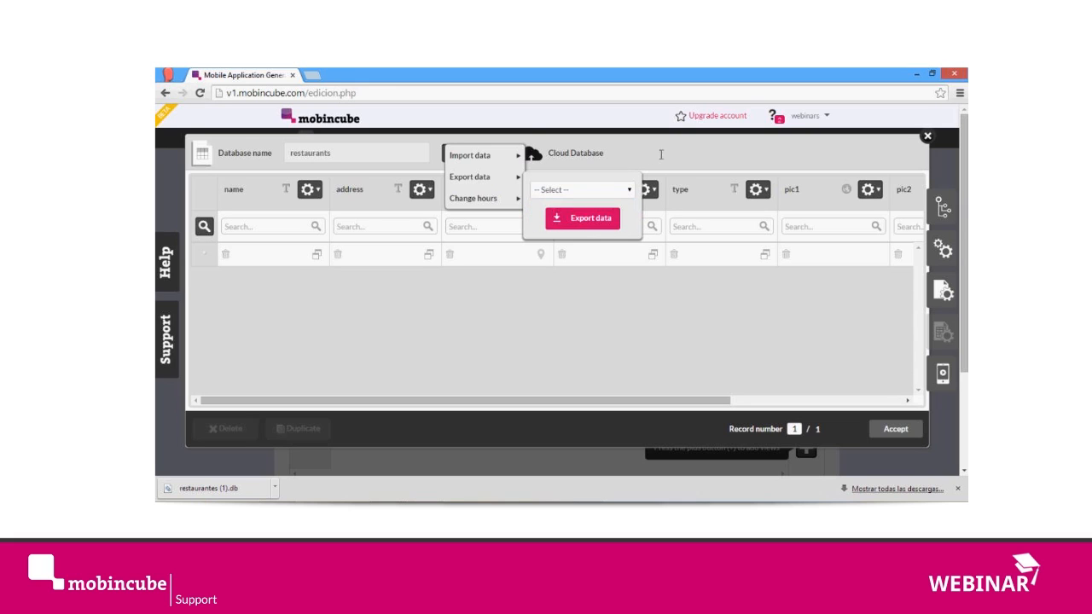
left_click(445, 153)
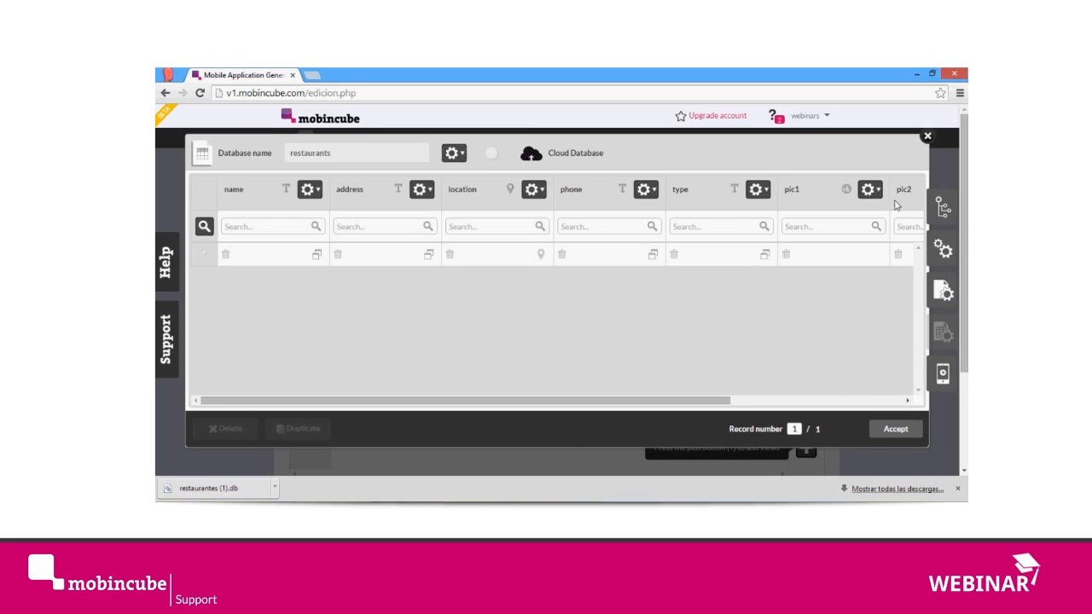
Step: Examine the name field's options for renaming, changing the data type and deleting
left_click_drag(224, 192, 244, 194)
left_click(248, 195)
left_click(321, 195)
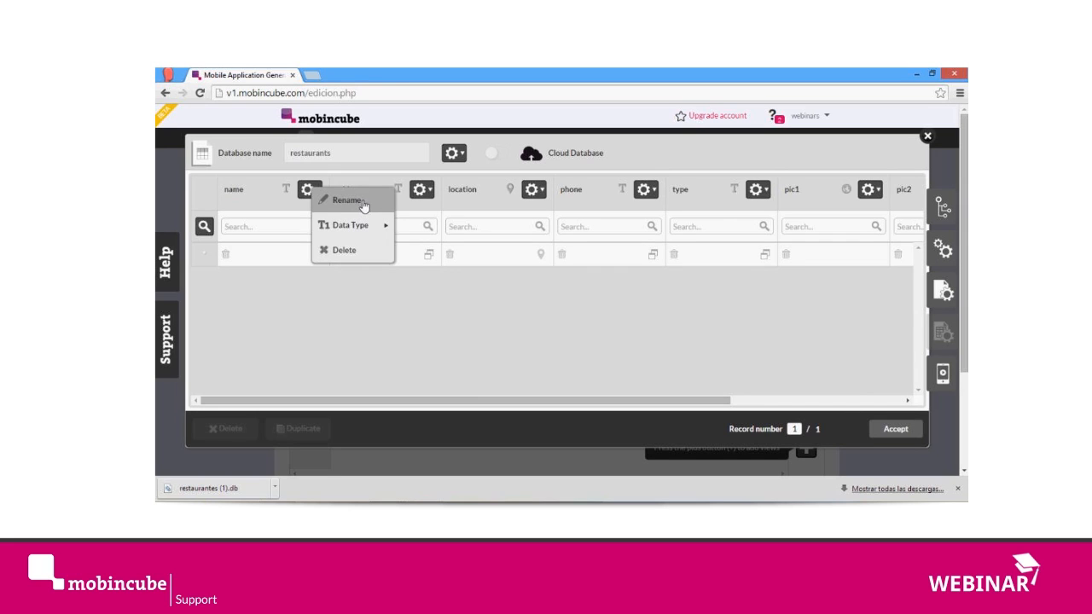
mouse_move(353, 227)
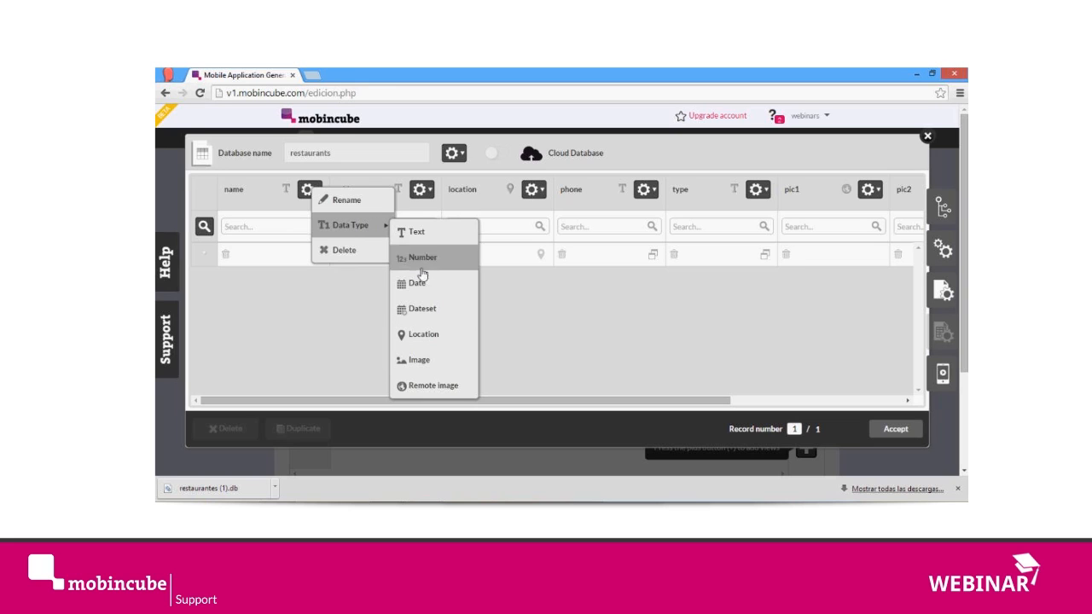
left_click(345, 251)
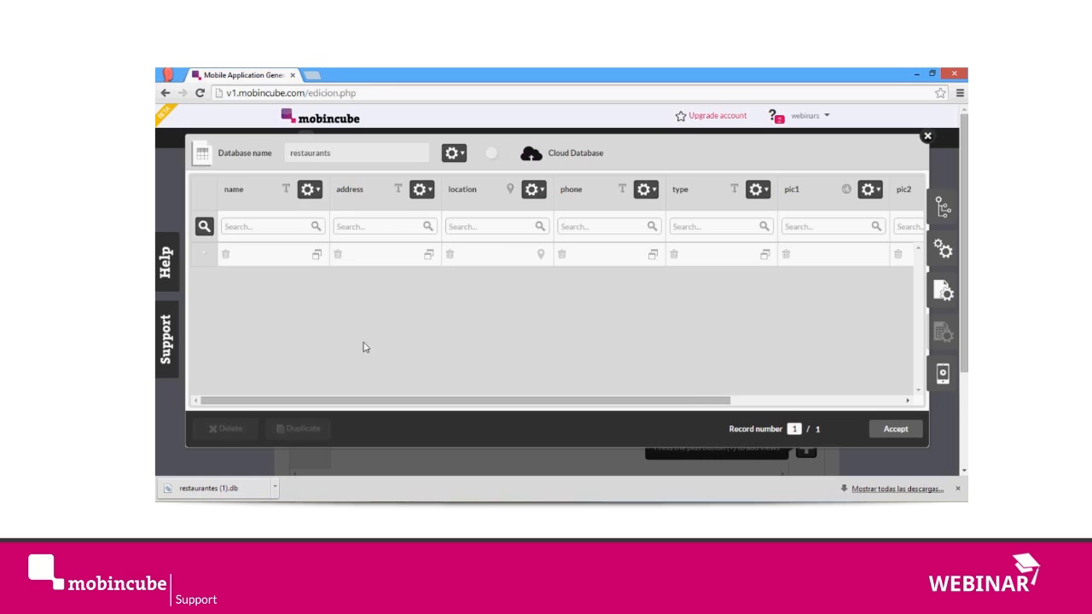
Step: Switch to the webinar chat to read the attendees' questions, and return to the database editor
left_click(625, 466)
key("alt+Tab")
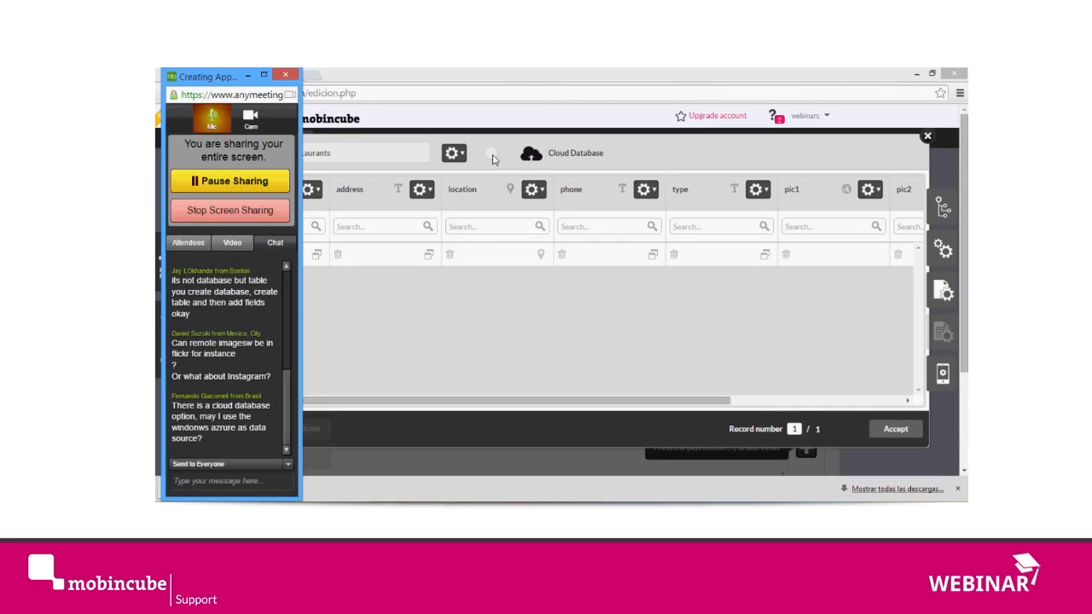
left_click(723, 304)
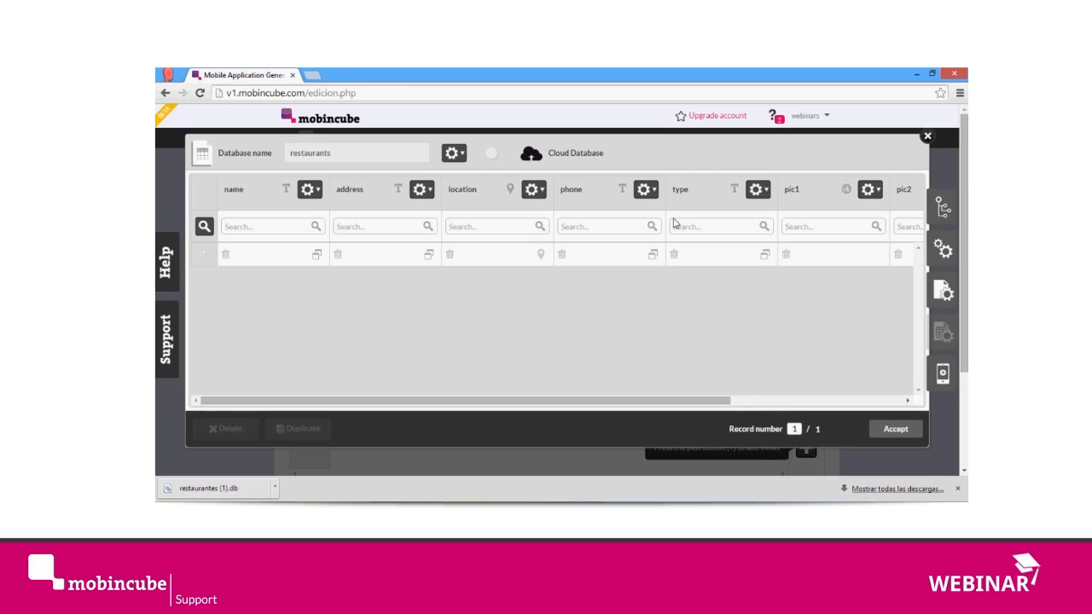
Step: Check the webinar window's attendee list and its chat for new messages
left_click(263, 259)
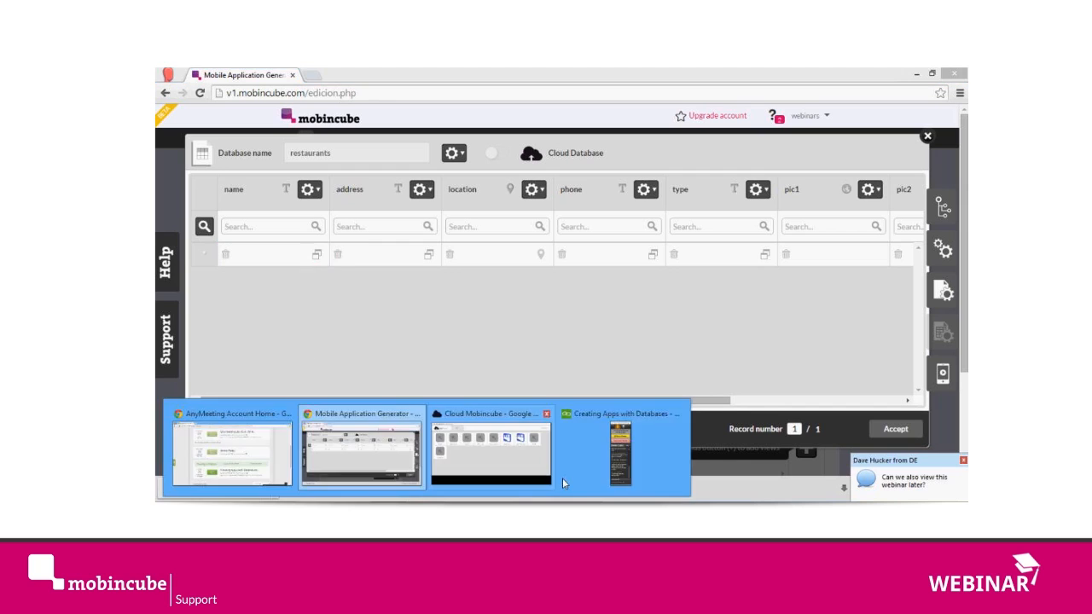
left_click(627, 461)
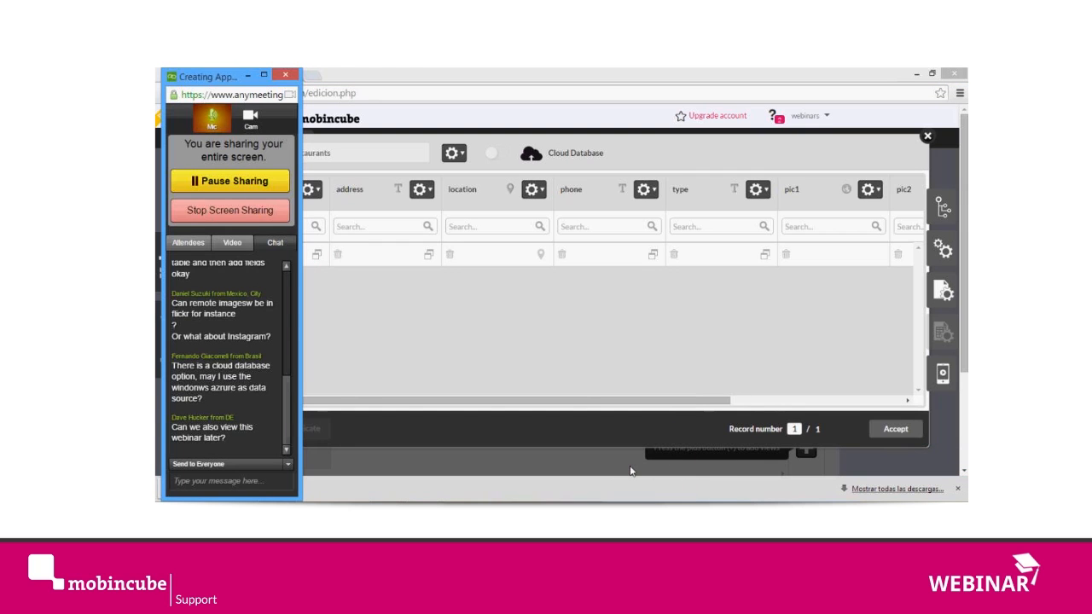
left_click(177, 244)
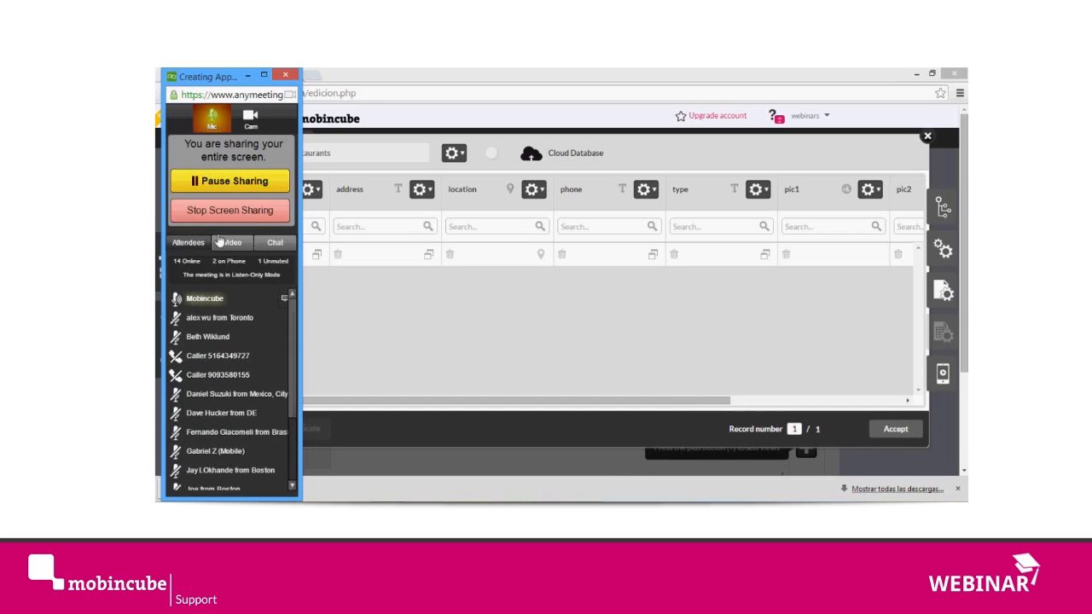
left_click(277, 244)
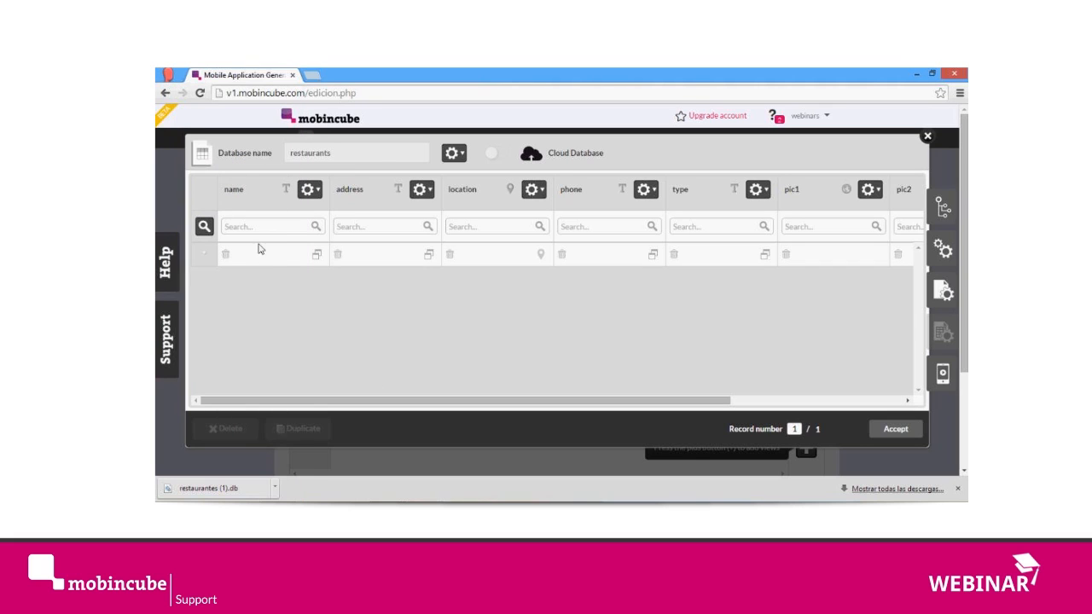
Step: Add a first record named "Polker" and enter the restaurant's street address in the address field
left_click(270, 259)
type("Polker")
left_click(385, 261)
left_click(385, 261)
key("BackSpace")
key("BackSpace")
key("BackSpace")
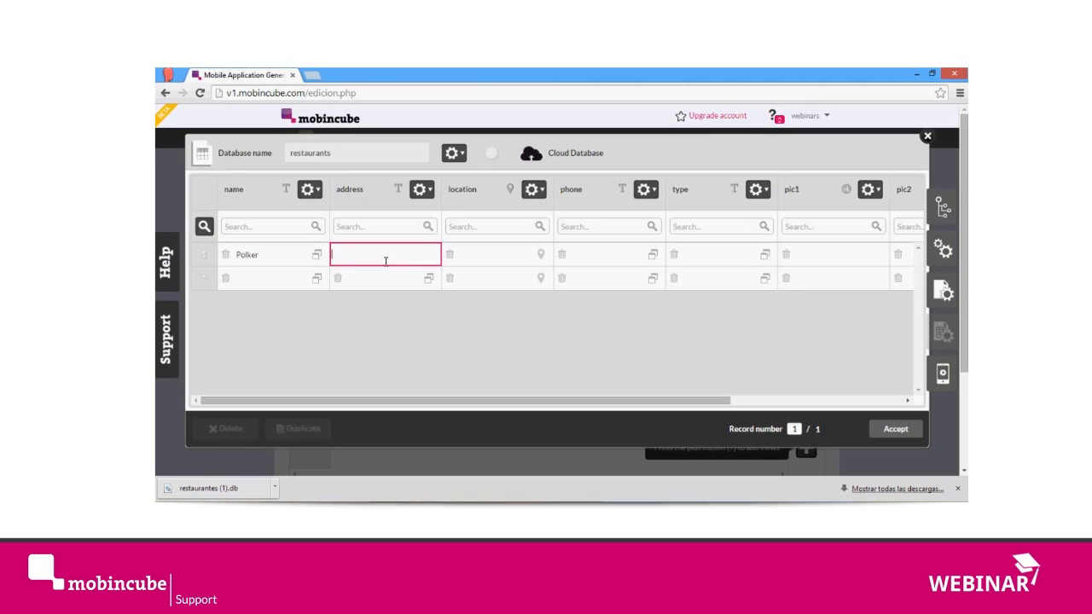
Step: Set the Polker record's location by finding the restaurant's San Francisco street address on the map
left_click(541, 257)
left_click(542, 257)
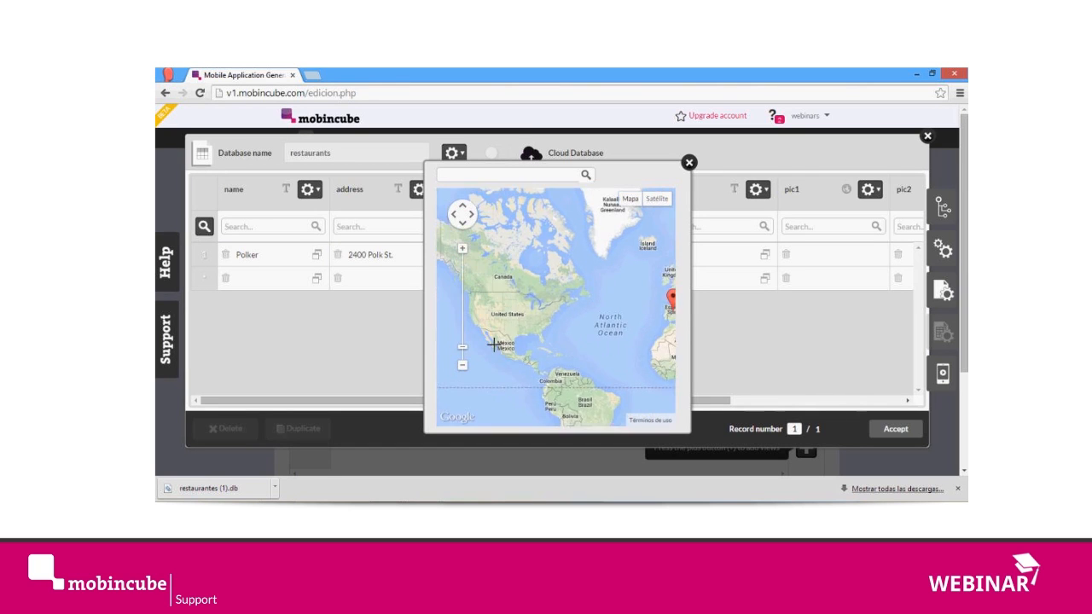
left_click(481, 174)
type("polk")
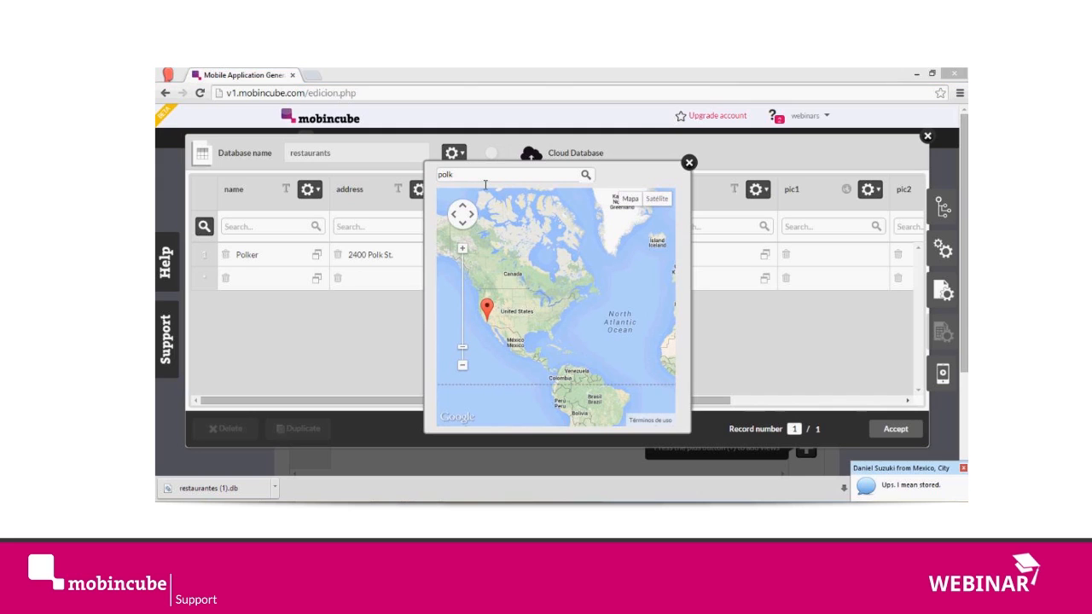
left_click(485, 183)
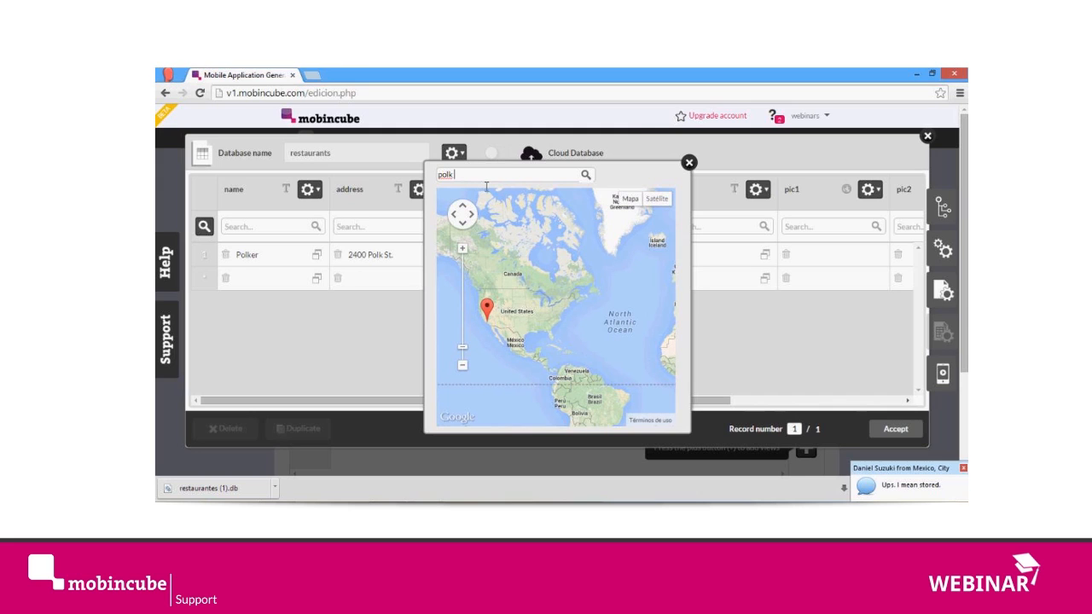
key("Home")
type("2400")
key("End")
type(", san francisco")
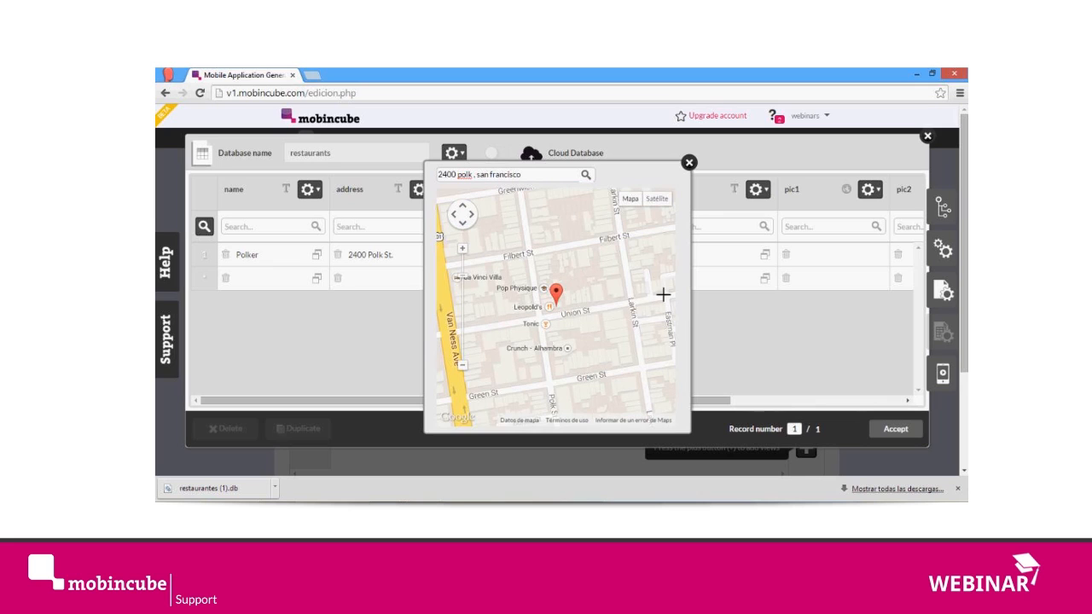
left_click(688, 163)
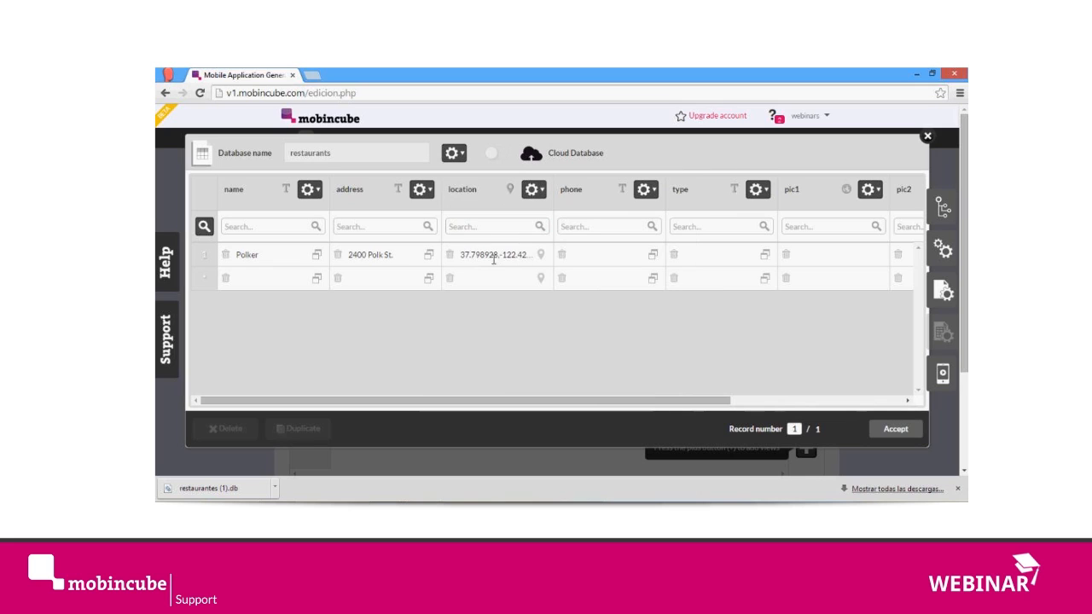
Step: Enter the Polker record's phone number and set its type to "Hamburguers"
left_click(617, 264)
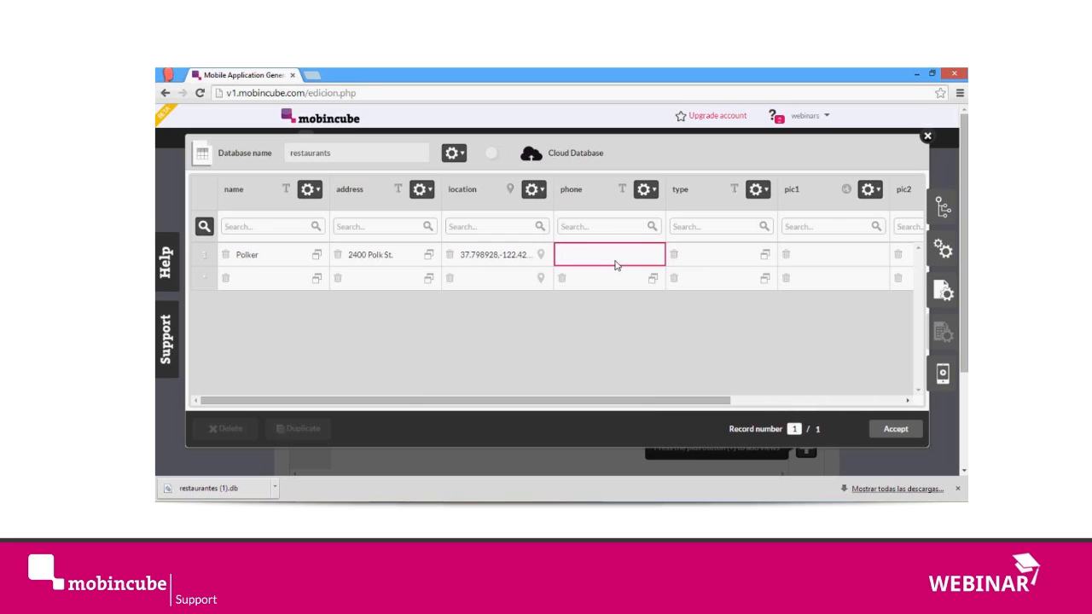
type("4155551000")
left_click(727, 258)
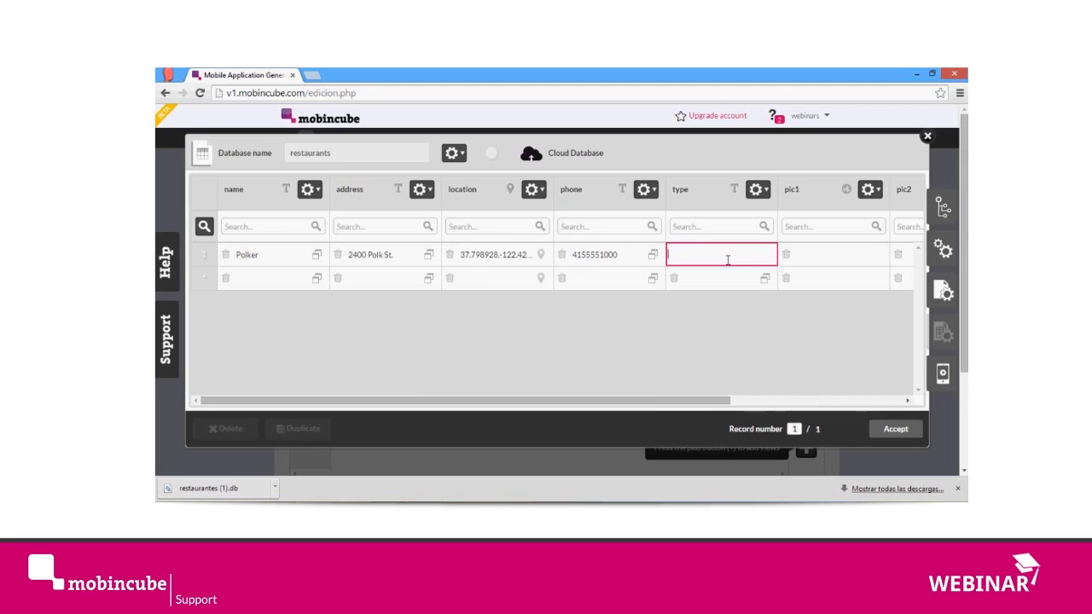
type("Hamburguers")
left_click(818, 256)
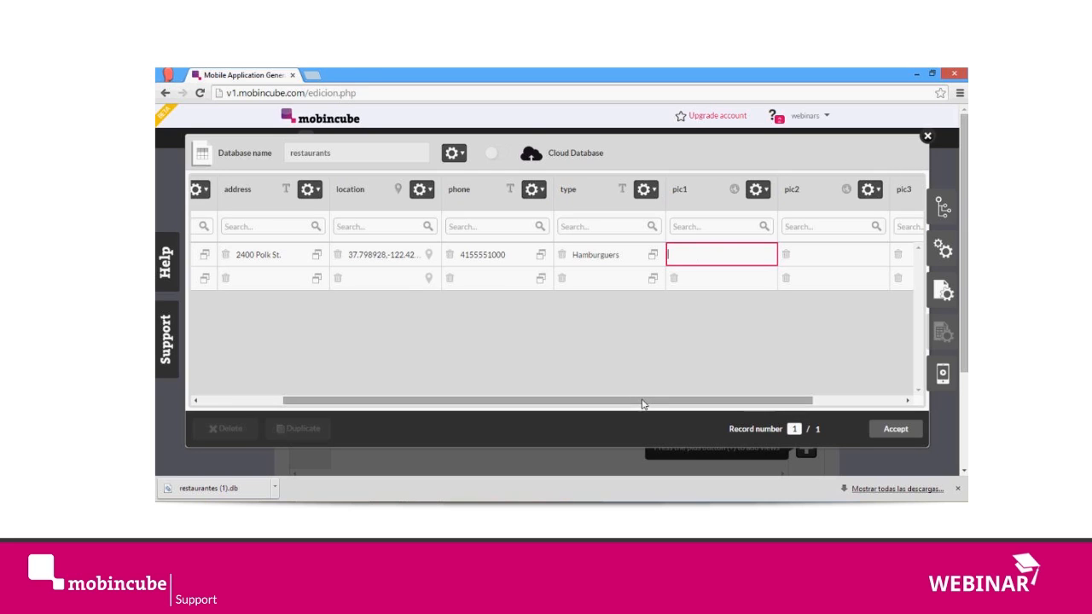
Step: Add a second restaurant record named "Umami"
left_click_drag(643, 400, 432, 389)
left_click(266, 283)
type("Umami")
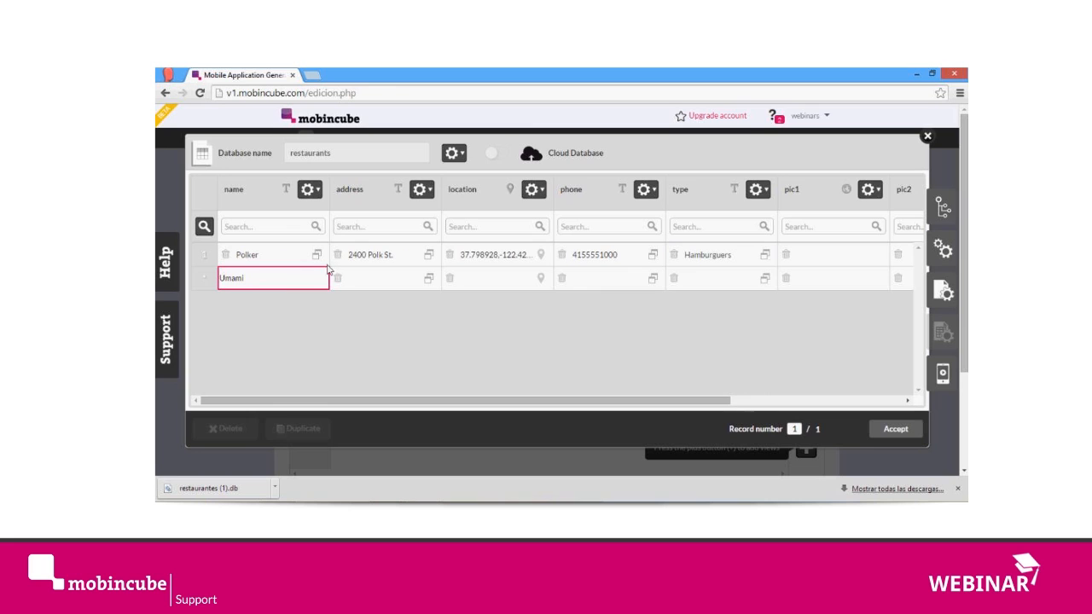
key("Return")
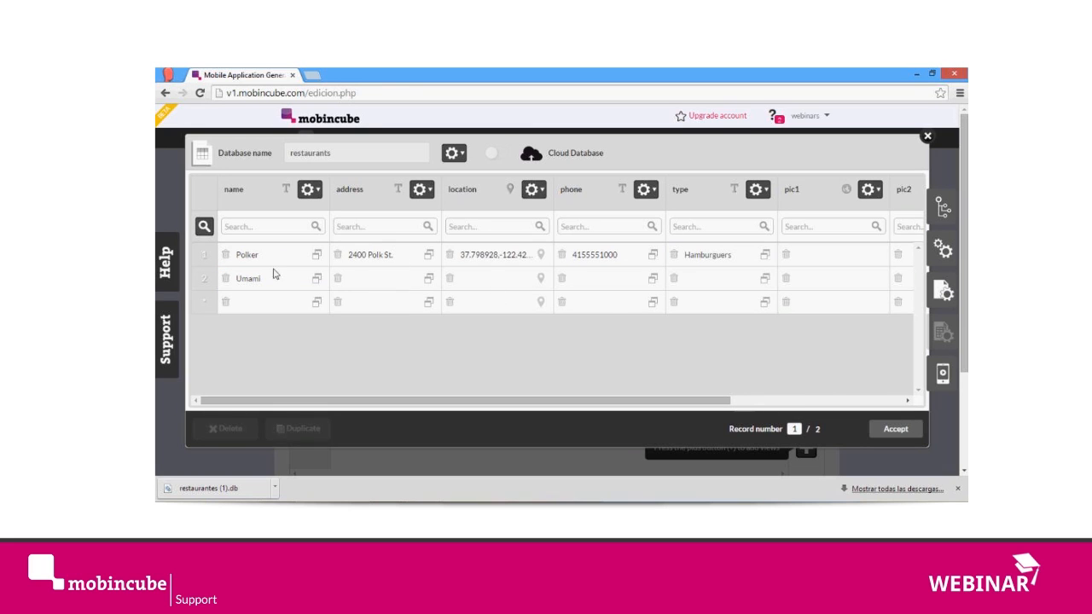
Step: Delete the Umami record and accept the deletion
left_click(205, 279)
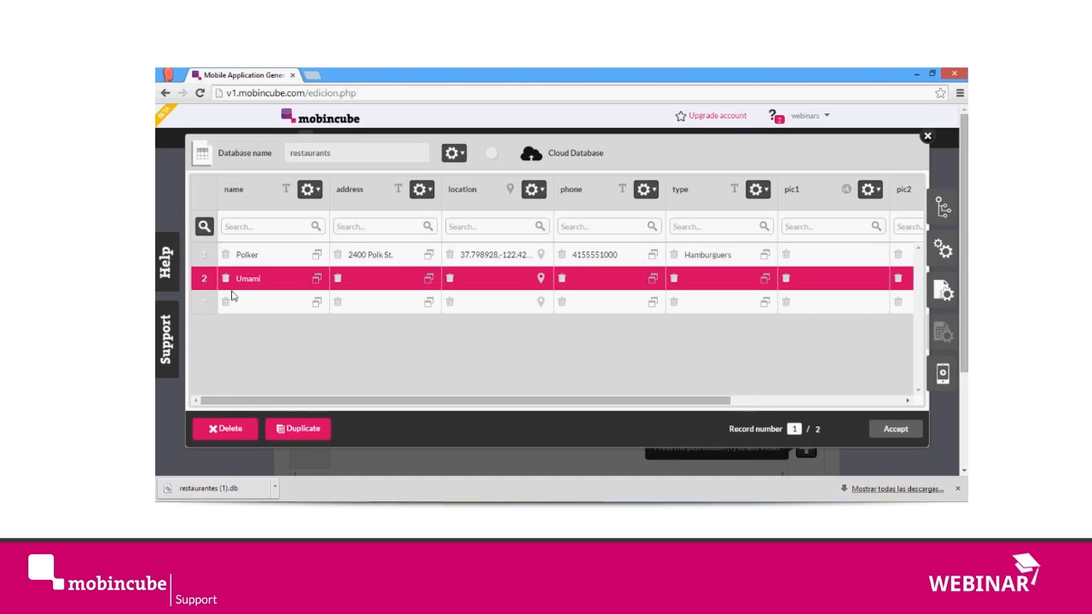
left_click(230, 431)
left_click(571, 183)
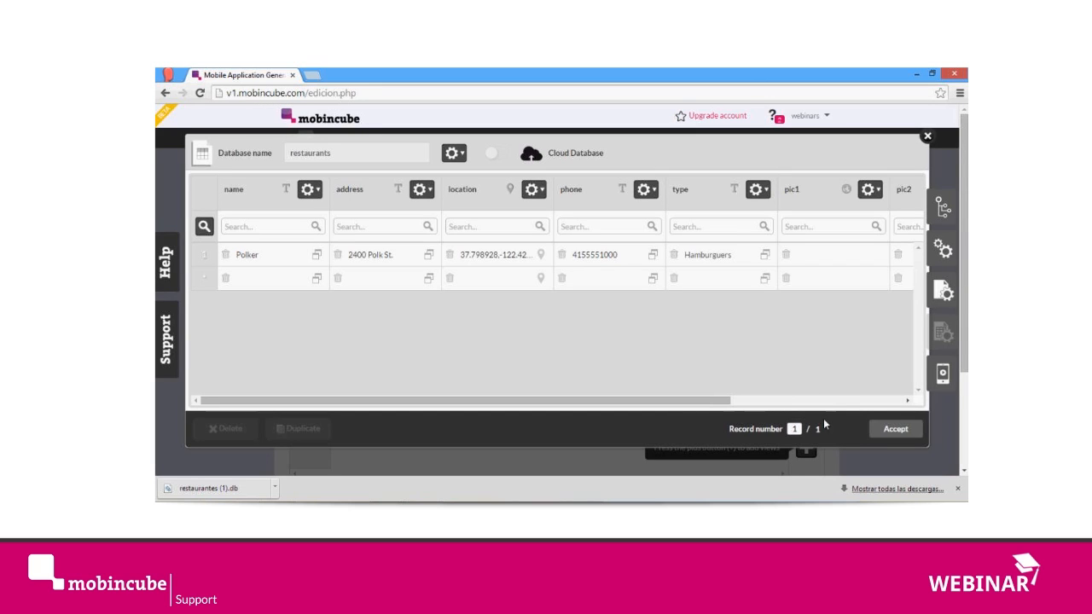
left_click_drag(827, 432, 786, 435)
left_click(209, 254)
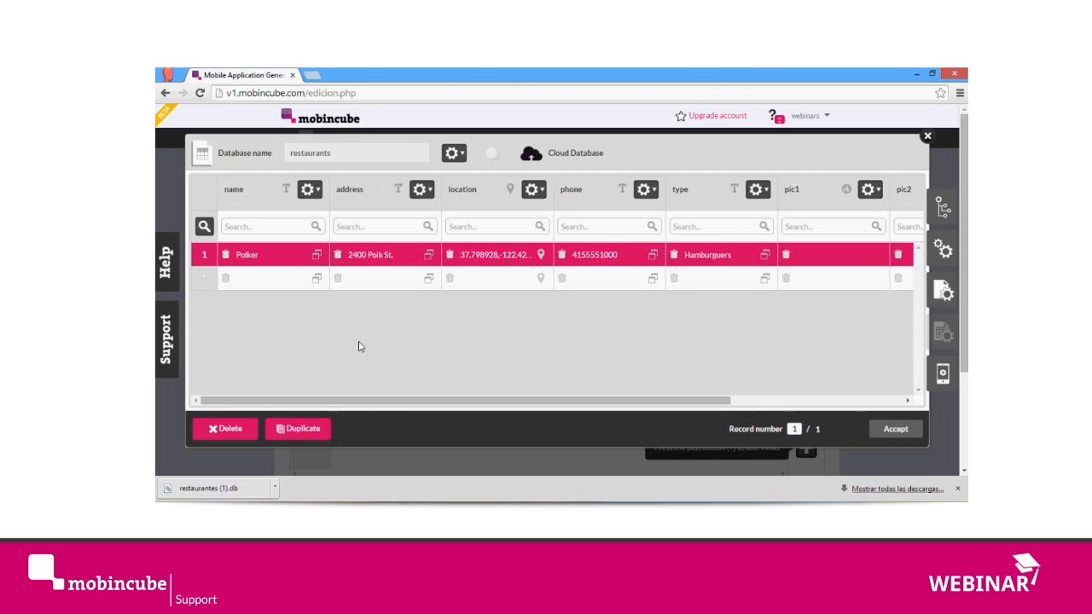
left_click(282, 278)
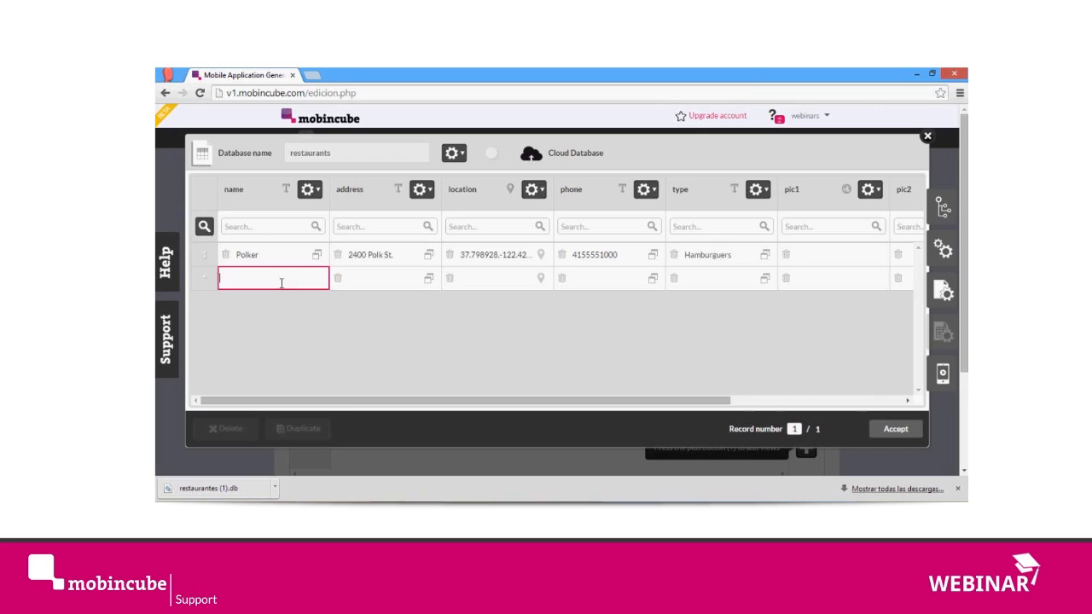
left_click(376, 329)
Step: Switch to the data_25.csv sheet in Excel and enter the headers Name, Address and GPS in cells A1 to C1
left_click(425, 512)
left_click(532, 478)
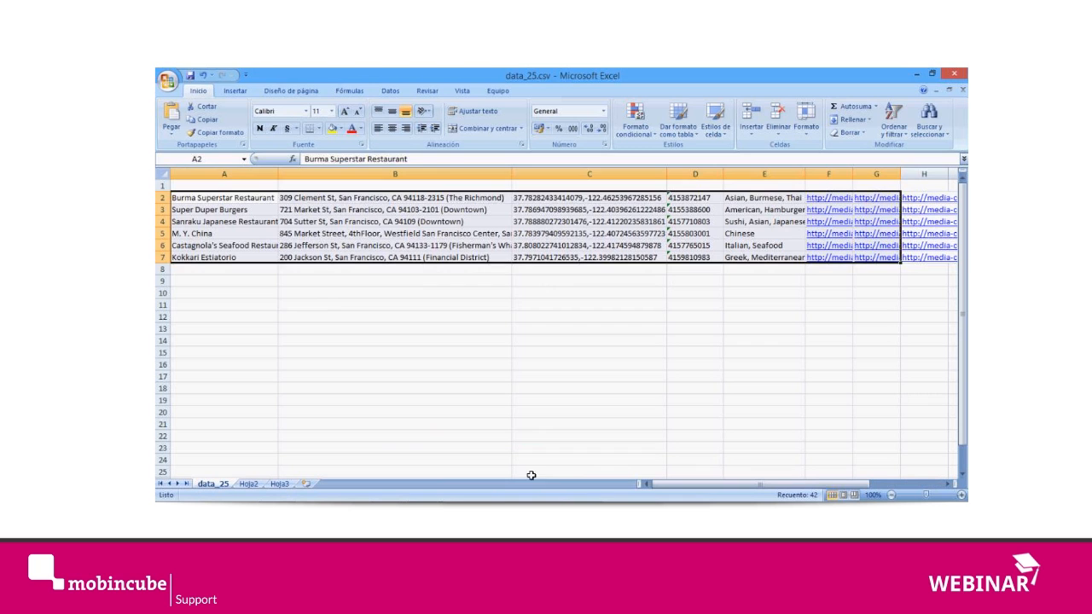
left_click(321, 301)
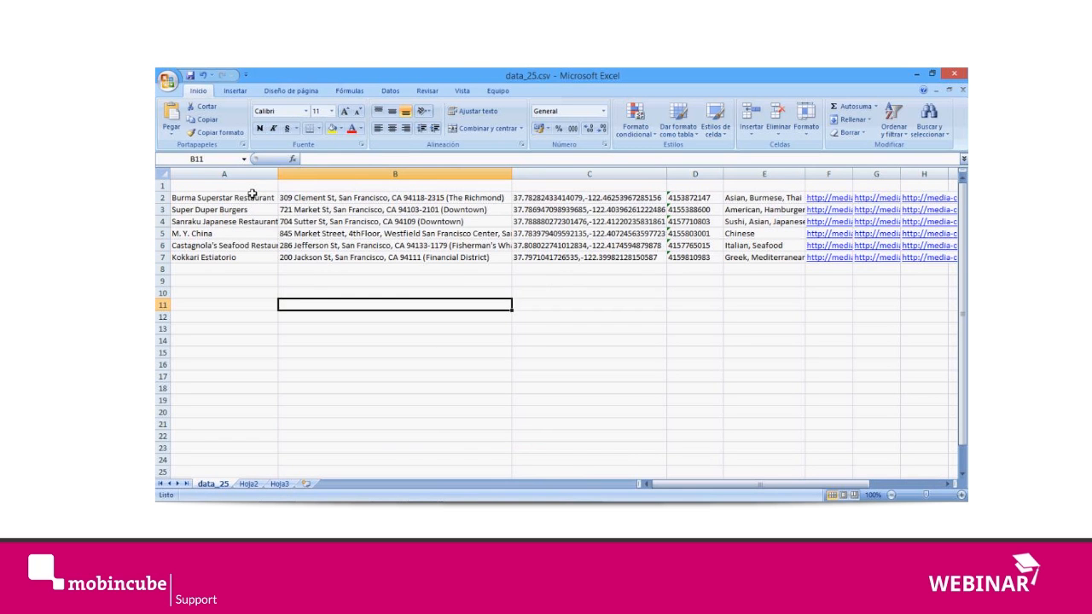
left_click(256, 187)
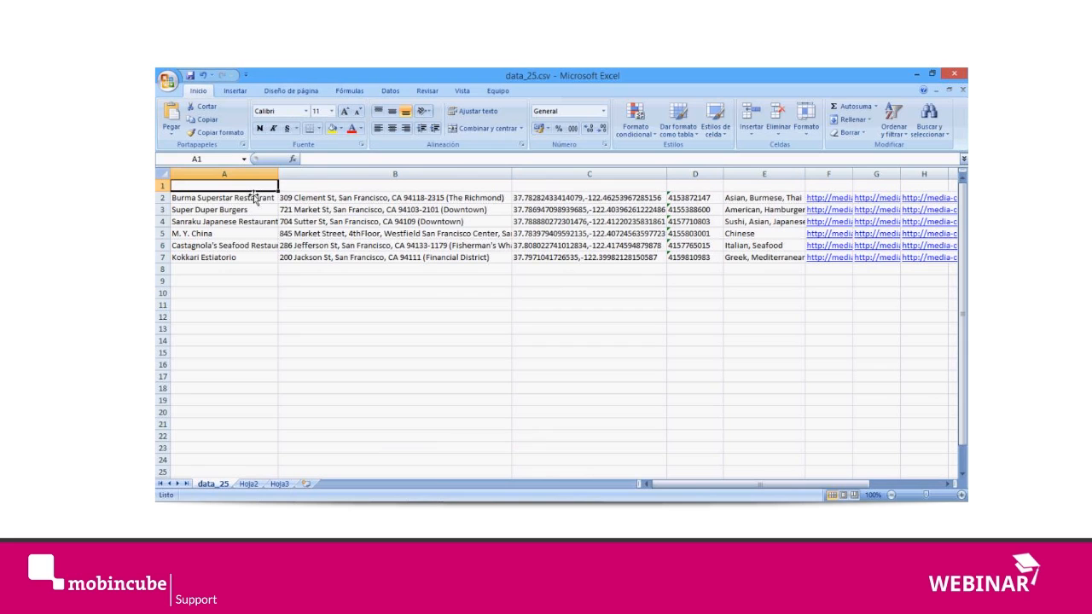
type("Name")
key("Tab")
type("Address")
key("Tab")
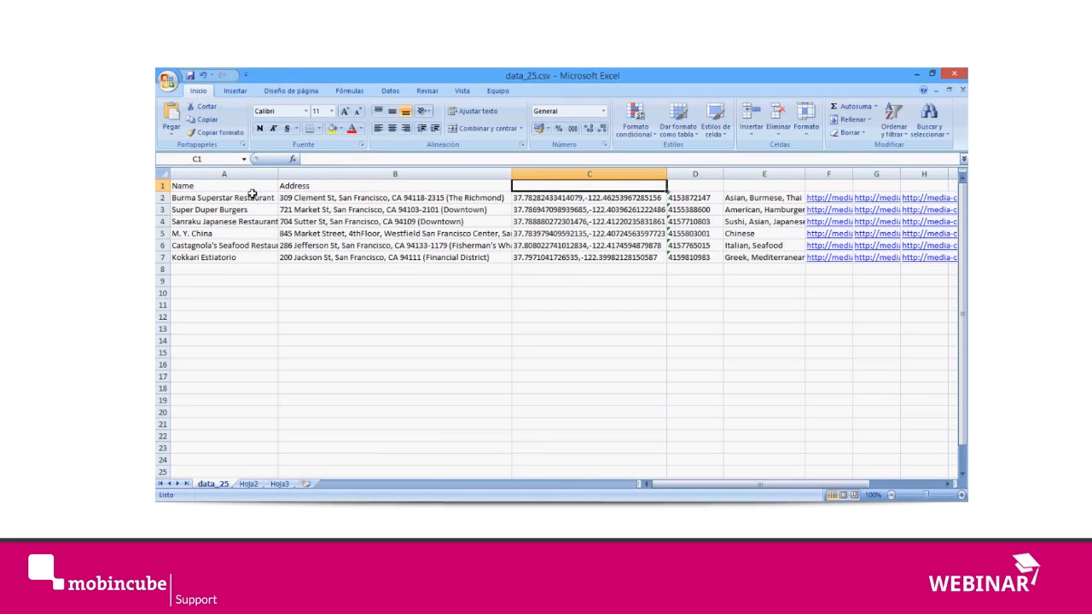
type("GPS")
key("Tab")
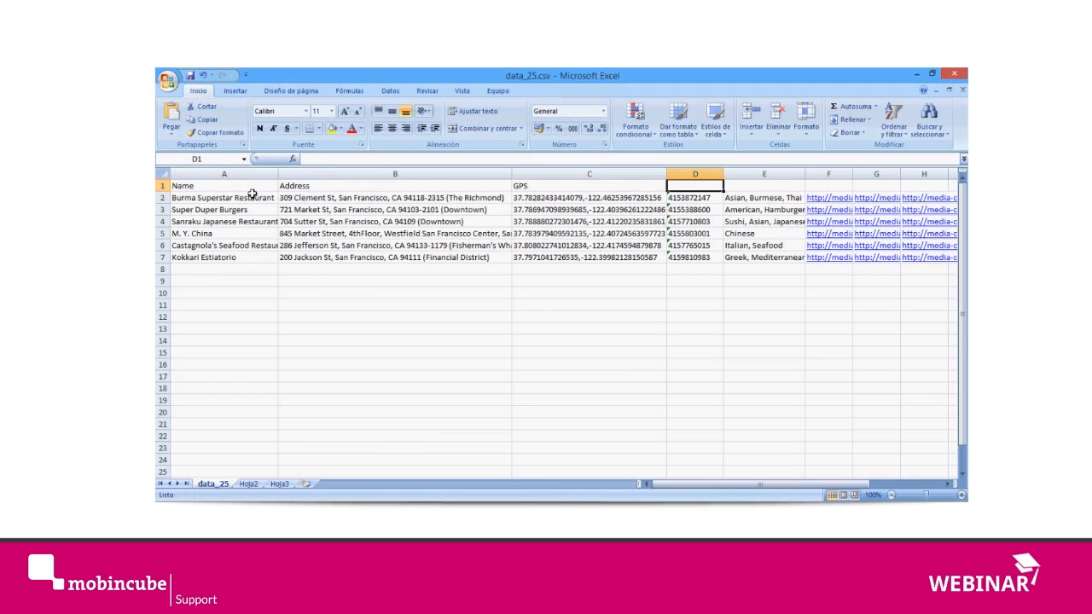
key("Left")
key("Left")
key("Left")
key("Right")
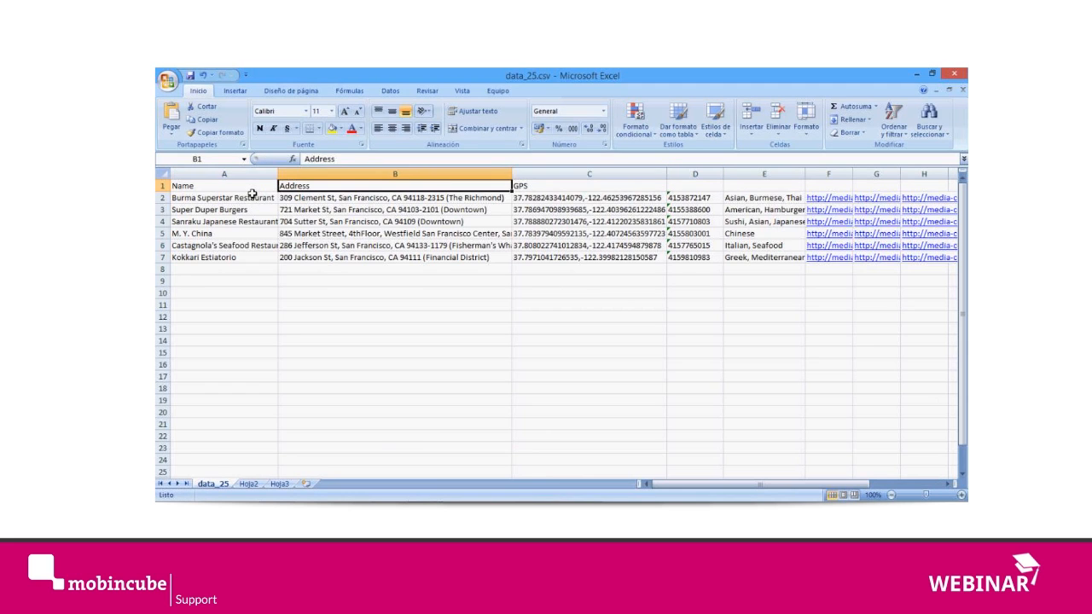
key("Right")
key("Right")
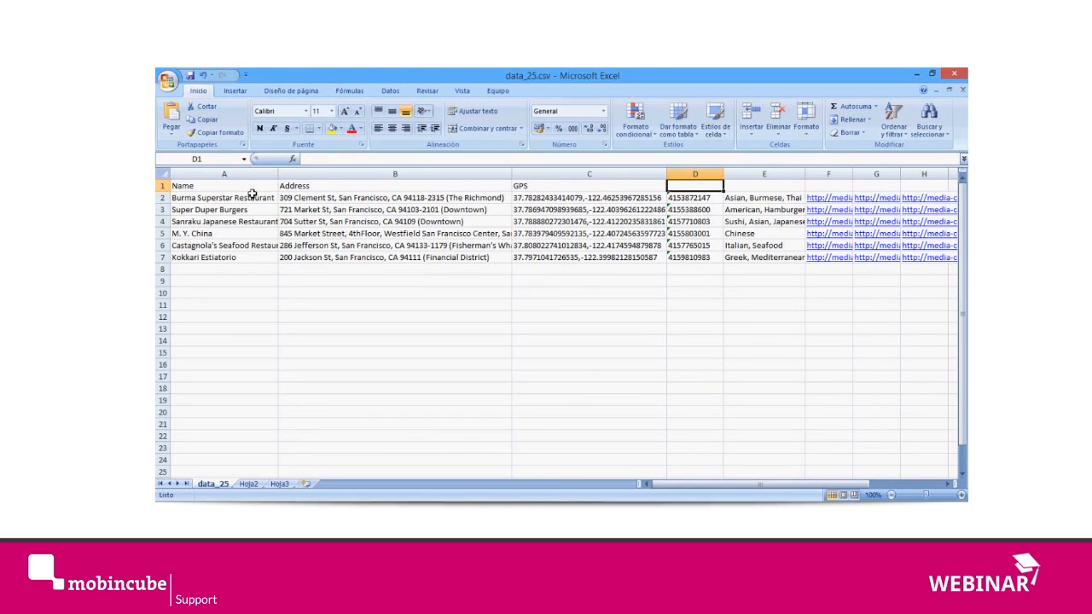
left_click(250, 186)
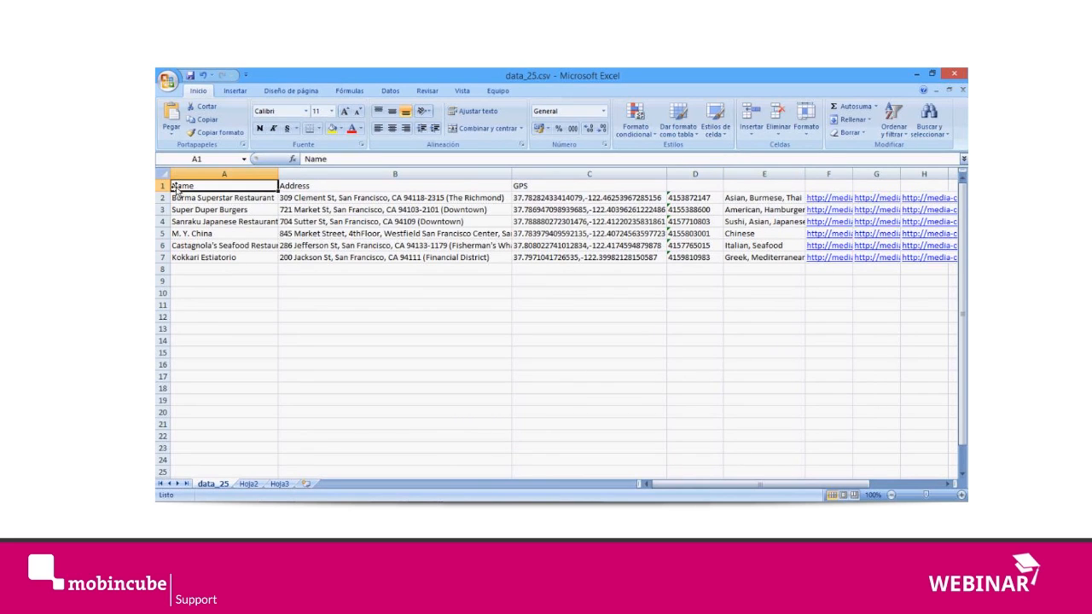
Step: Complete the header row from D1 to H1 with Phone, Type, Pic1, Pic2 and Pic3
left_click(688, 188)
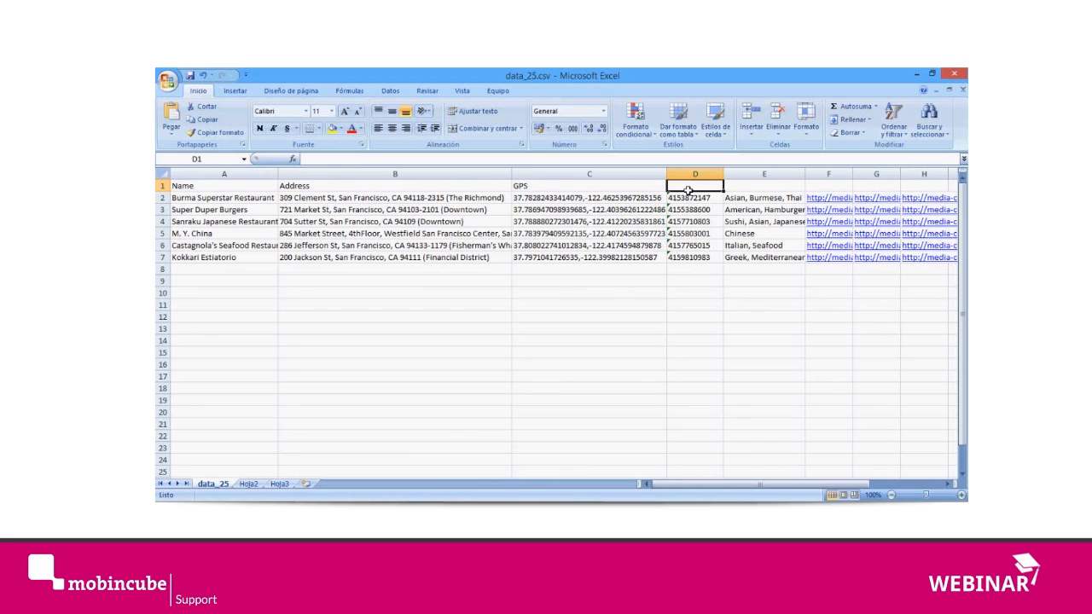
type("Phone")
key("Tab")
type("Type")
key("Tab")
type("Pic")
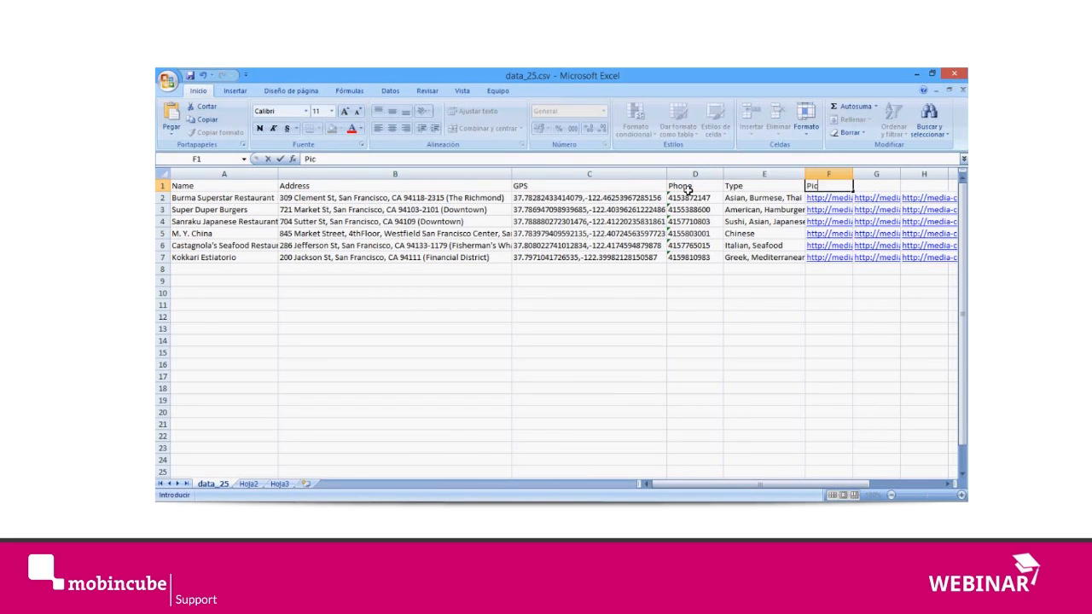
type("1")
key("Tab")
type("Pic2")
key("Tab")
type("Pic3")
key("Tab")
Step: Review the header row and the first restaurant rows in the sheet
key("Left")
key("Left")
key("Left")
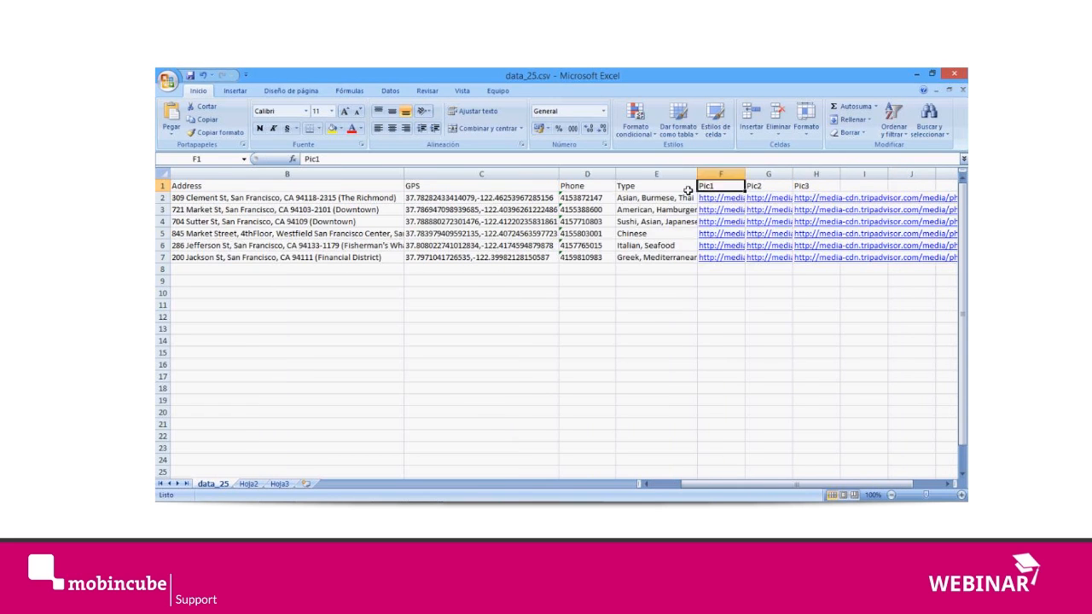
key("Left")
key("Left")
key("Left")
key("Left")
key("Left")
key("Down")
key("Down")
key("Down")
key("Down")
key("Up")
key("Up")
key("Up")
key("Up")
key("Down")
key("Up")
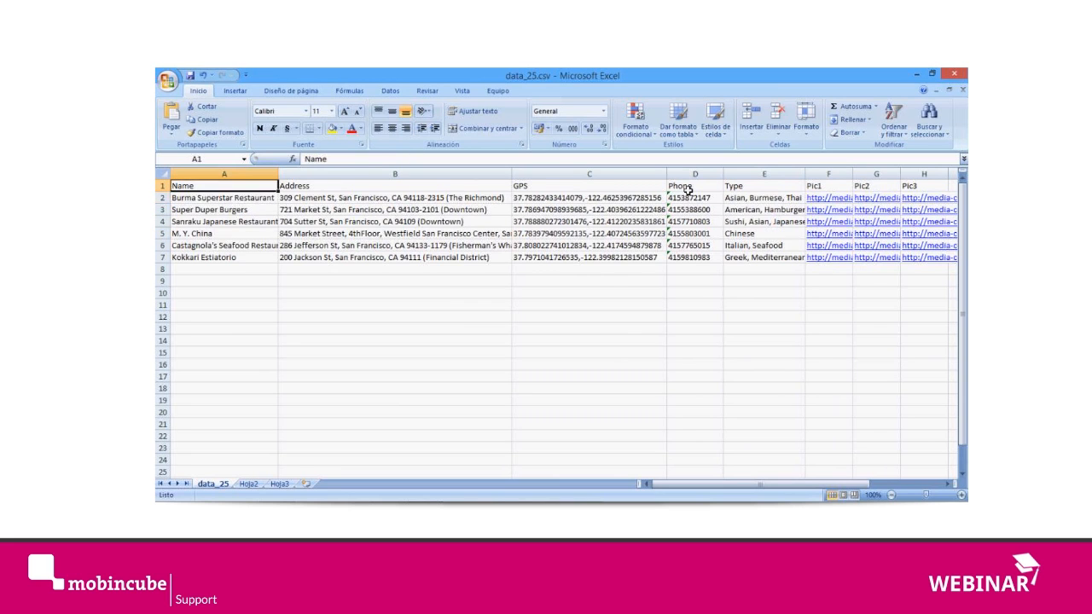
Step: Save the sheet as data_25s.csv in the app_content folder, in comma-delimited CSV format
left_click(167, 80)
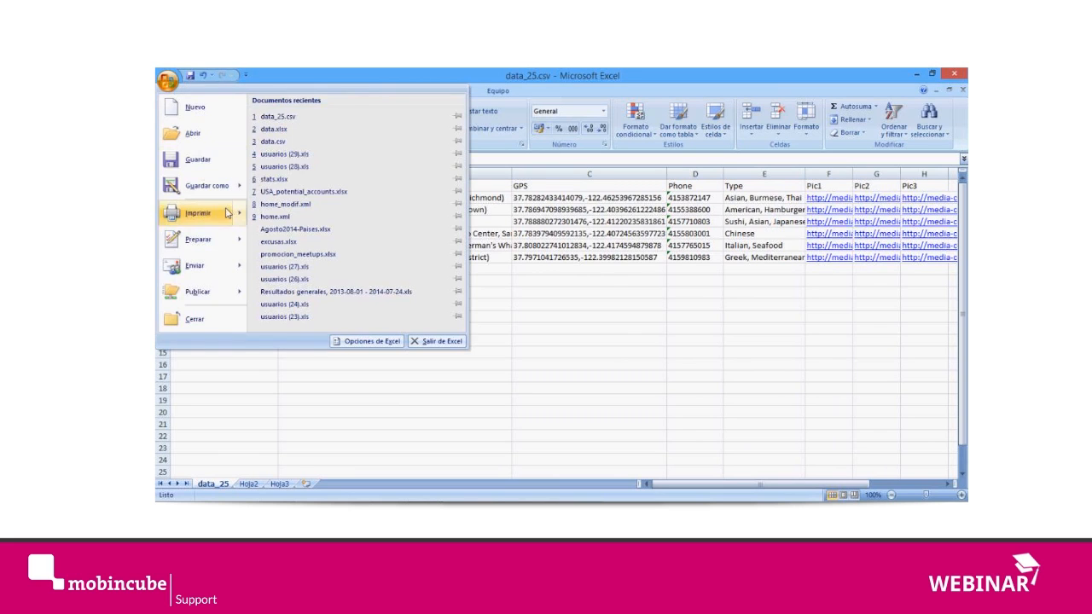
left_click(207, 186)
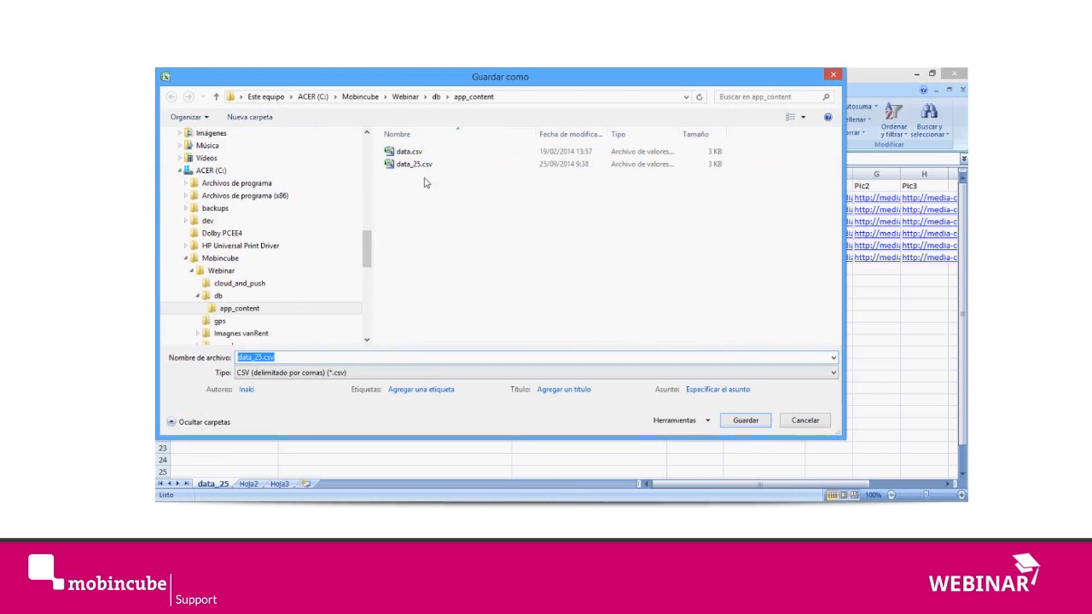
key("Right")
key("Left")
key("Left")
left_click(266, 376)
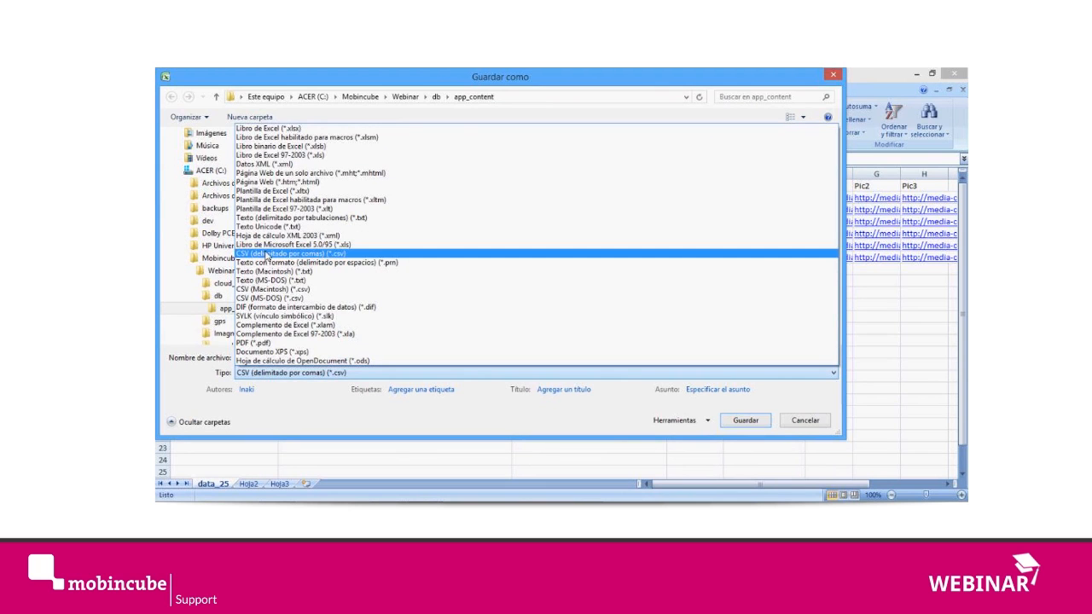
left_click(268, 255)
left_click(746, 420)
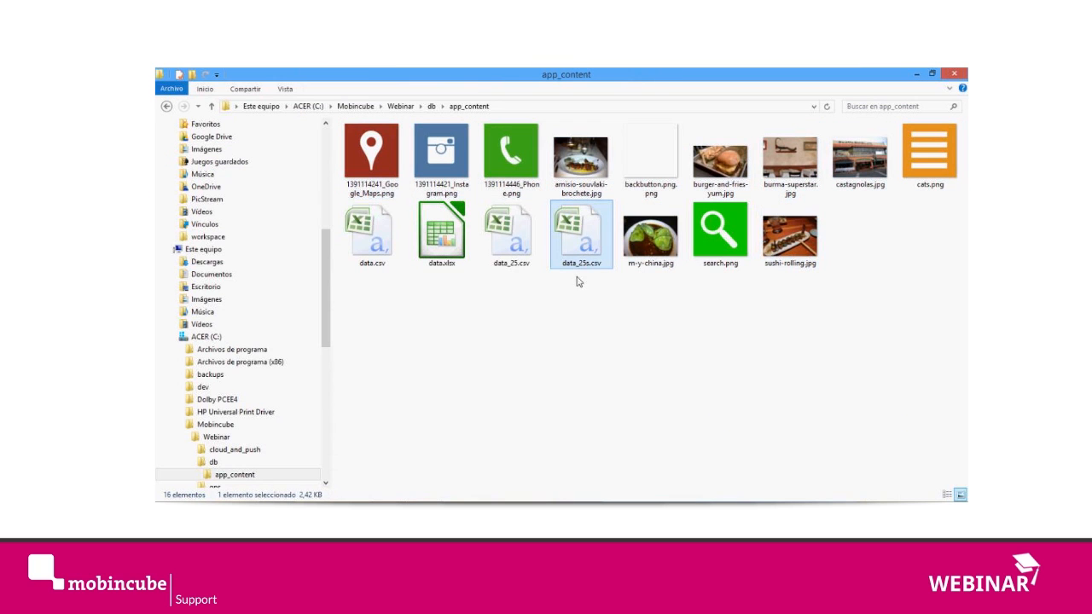
Step: Open data_25s.csv in Notepad (Bloc de notas) from the app_content folder, check its header line and comma-separated records, and close it
right_click(584, 234)
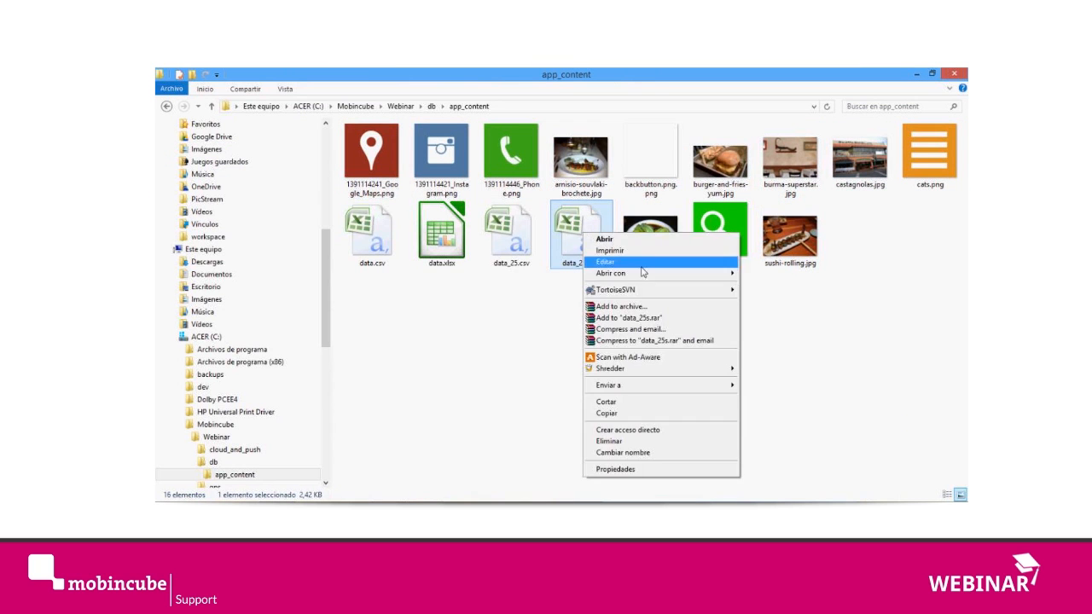
mouse_move(649, 273)
left_click(783, 275)
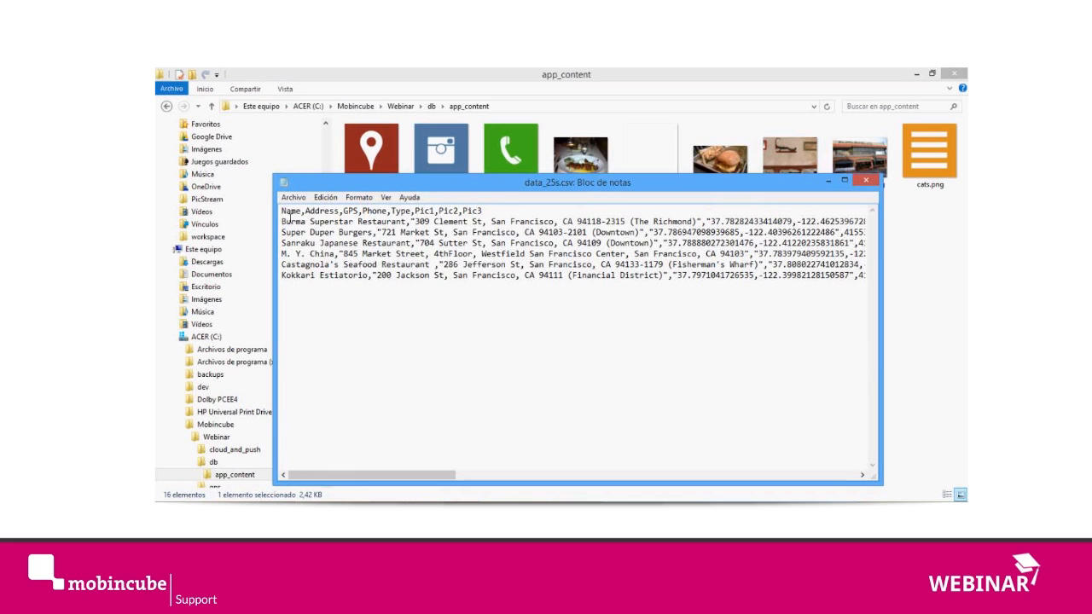
double_click(292, 215)
left_click(304, 222)
left_click_drag(290, 214, 519, 215)
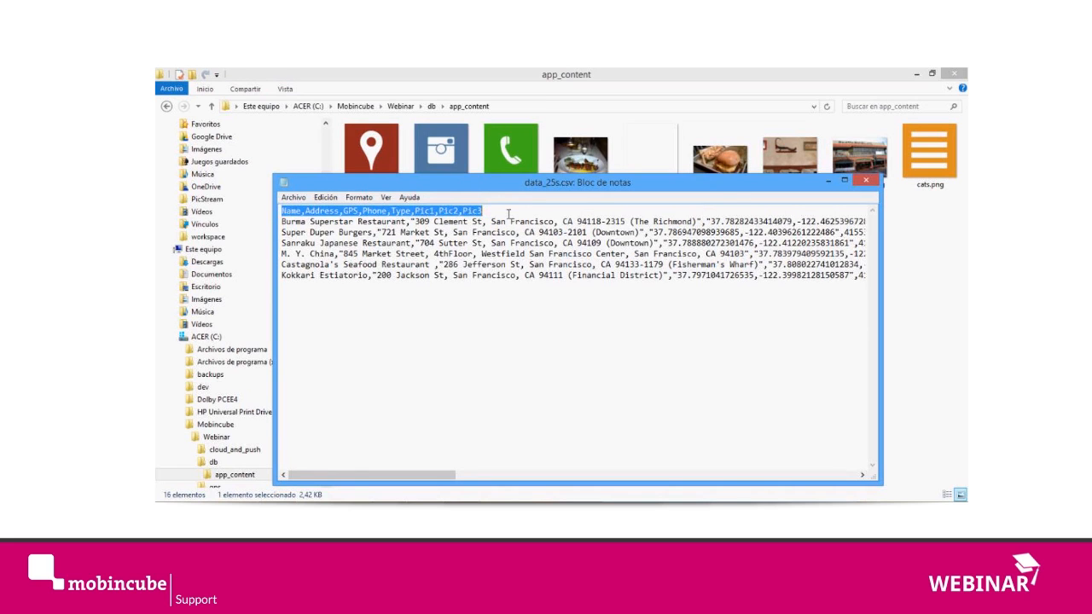
left_click(295, 232)
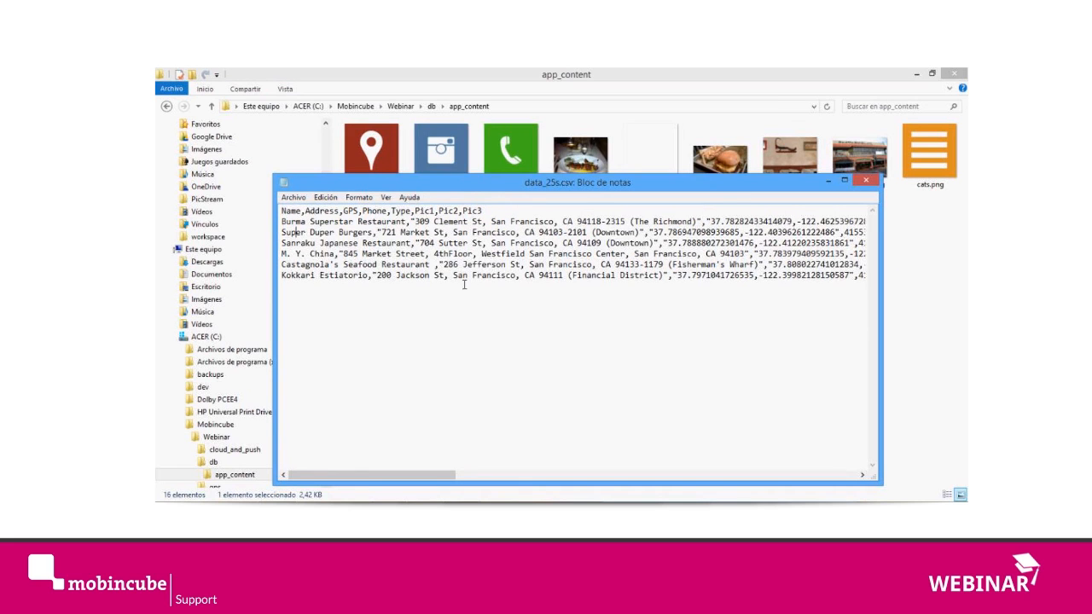
left_click_drag(452, 283, 523, 281)
left_click(523, 281)
left_click(866, 180)
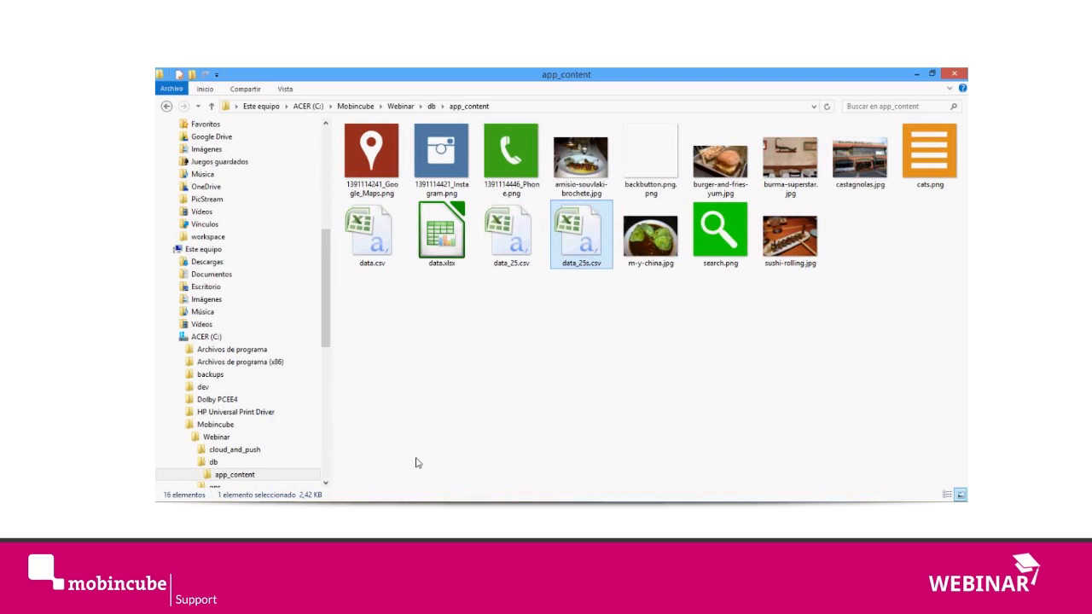
Step: Switch back to the restaurants database in Mobincube and duplicate the Polker record
mouse_move(469, 452)
left_click(360, 454)
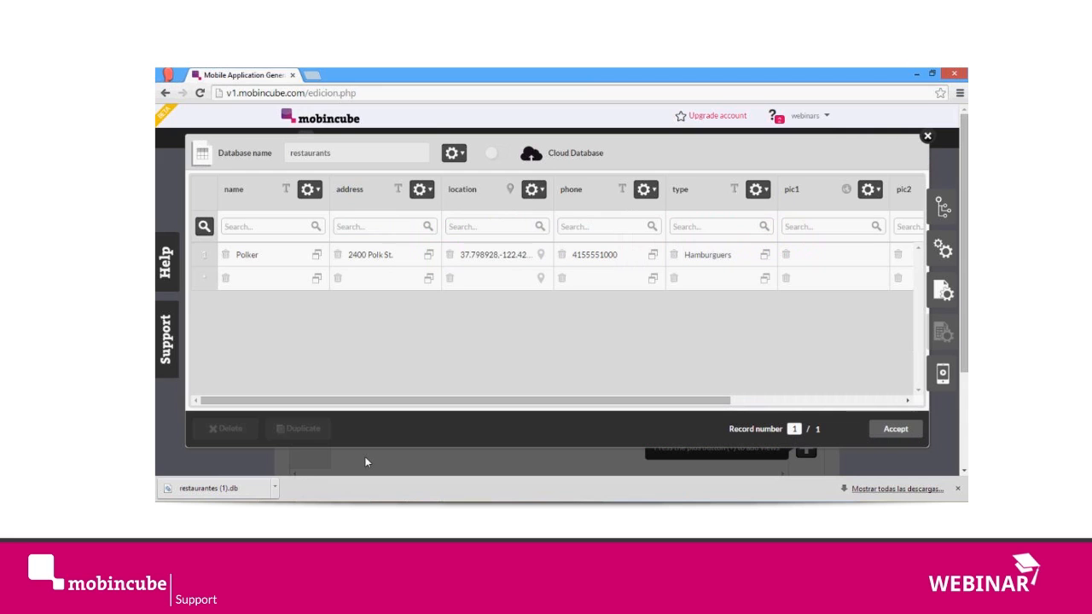
left_click(213, 255)
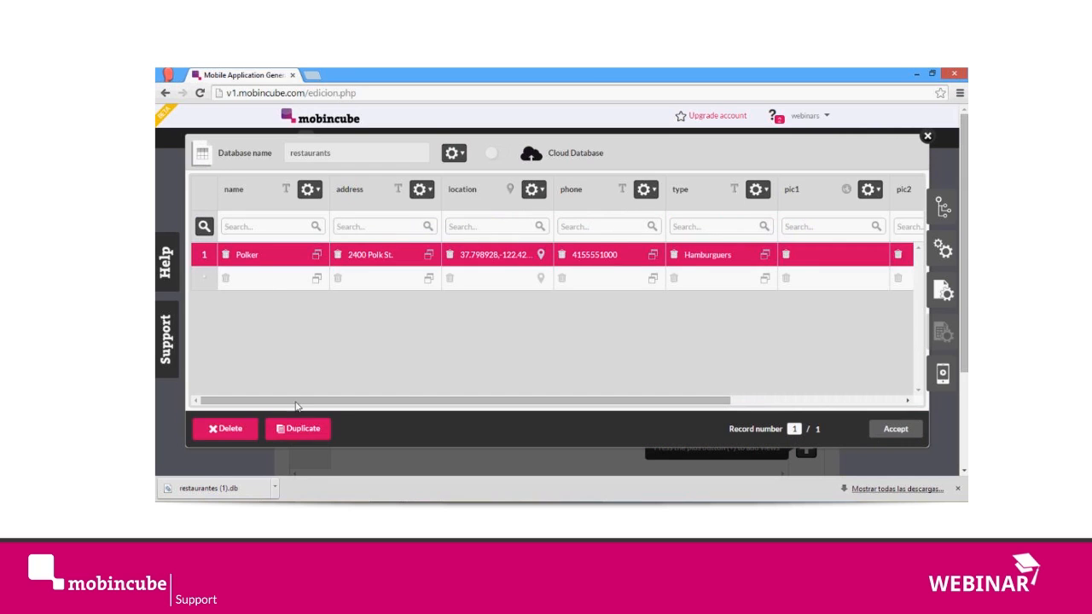
left_click(306, 429)
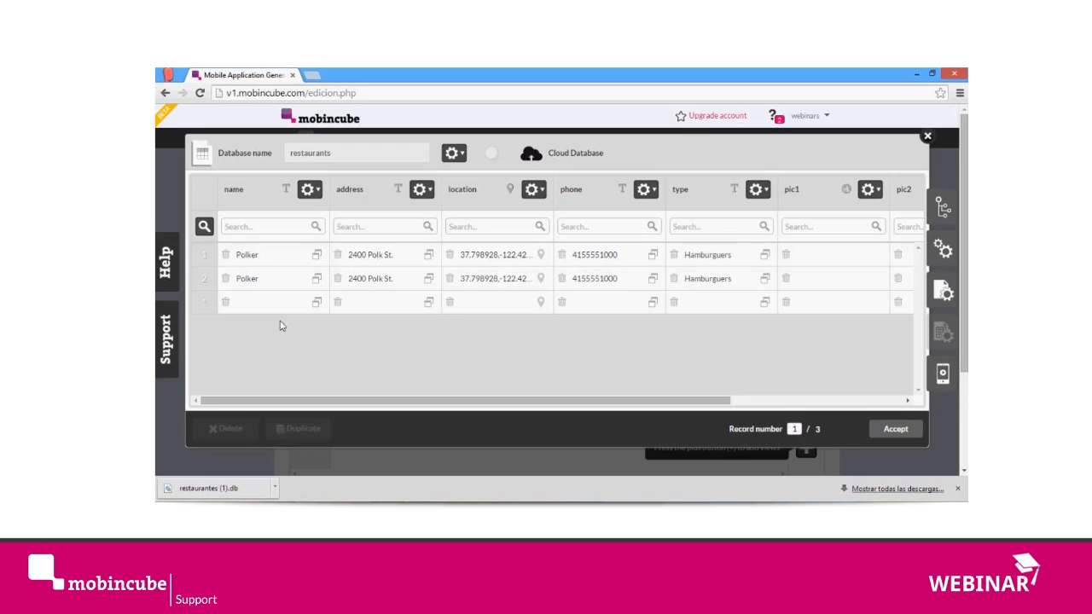
Step: Delete both Polker records from the restaurants database and accept the deletion
left_click(205, 280)
left_click(206, 256)
left_click(228, 429)
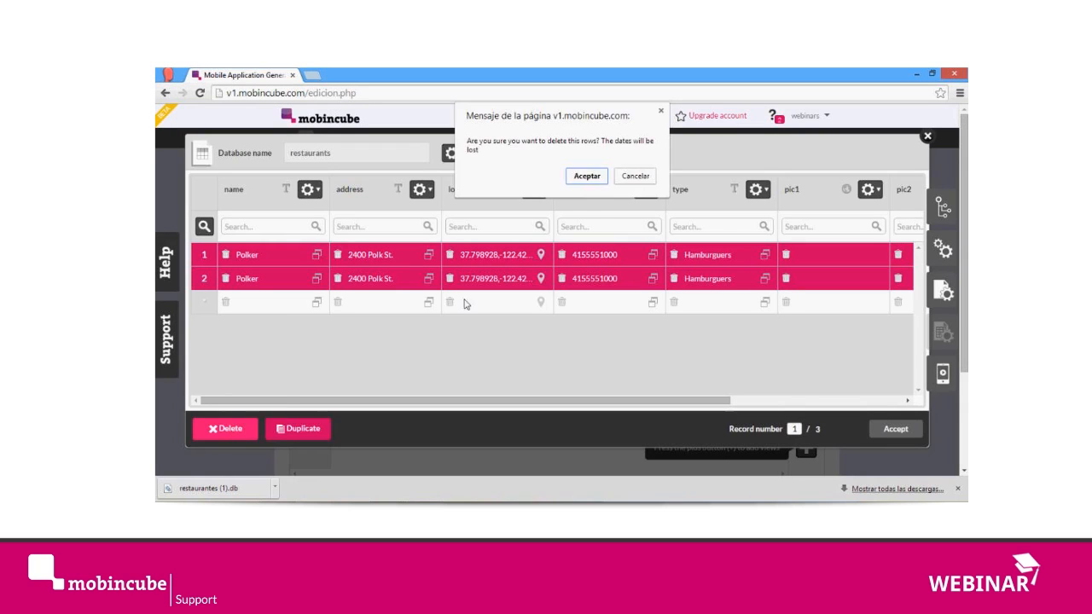
left_click(584, 182)
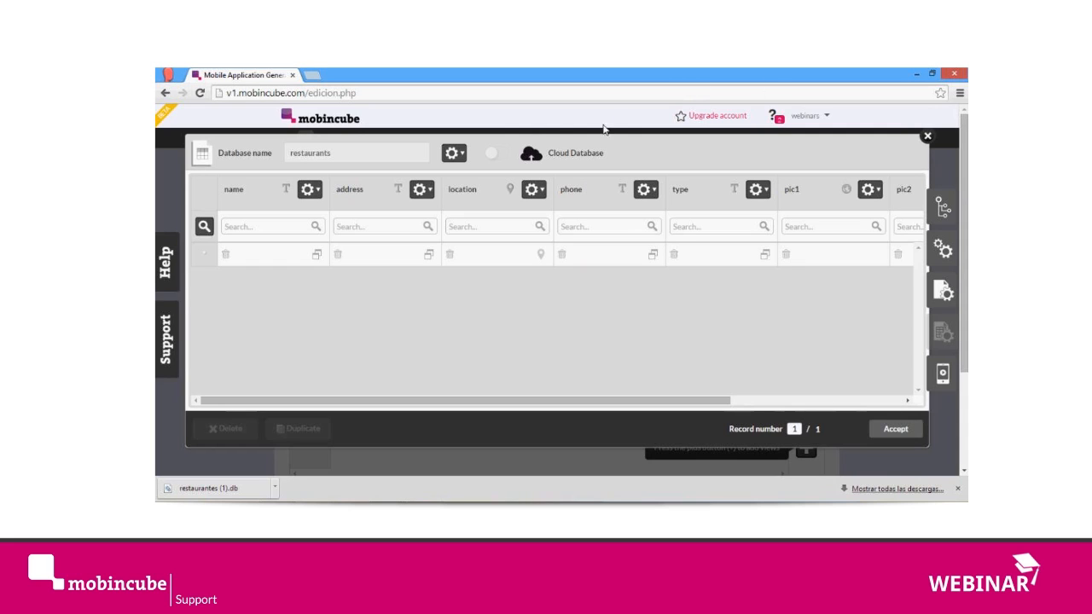
Step: Look at the restaurants database's options for exporting and importing data
left_click(453, 153)
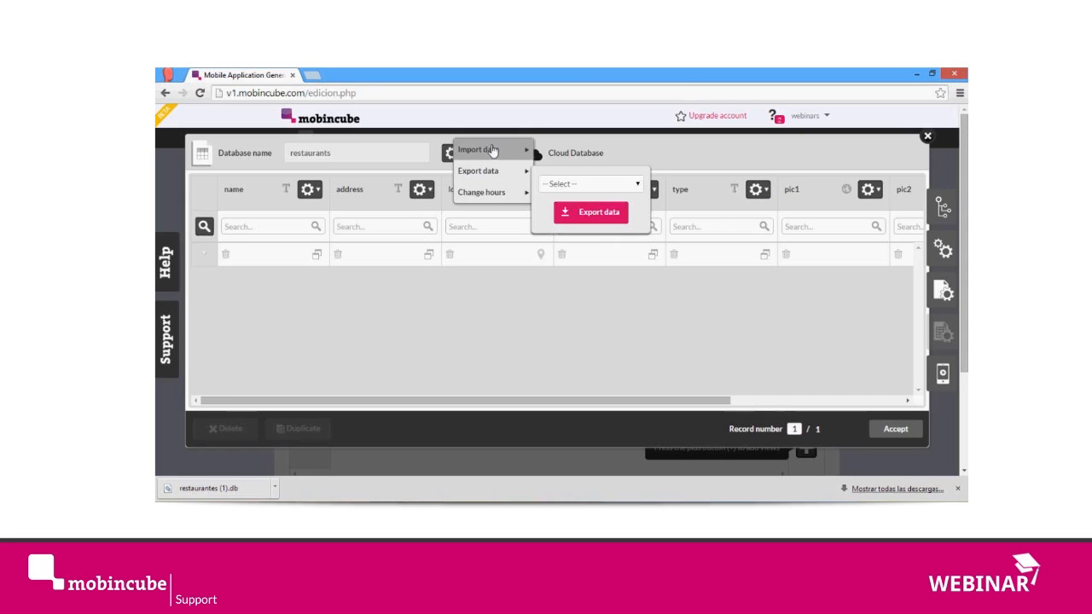
left_click(573, 184)
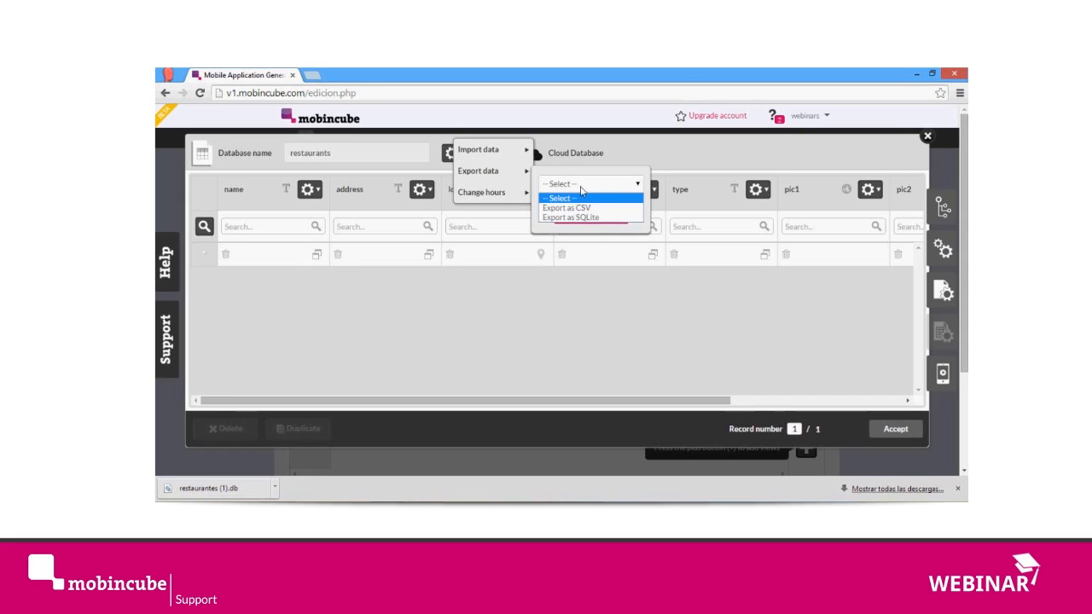
left_click(511, 157)
left_click(584, 162)
left_click(576, 182)
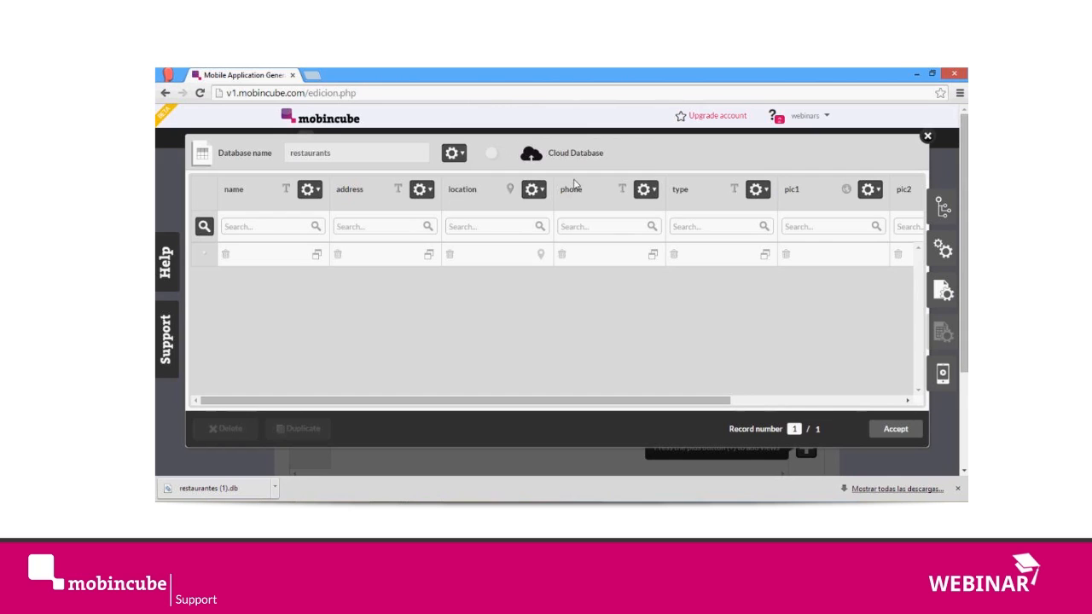
Step: Import the comma-separated data_25s.csv file into the restaurants database
left_click(453, 152)
left_click(490, 159)
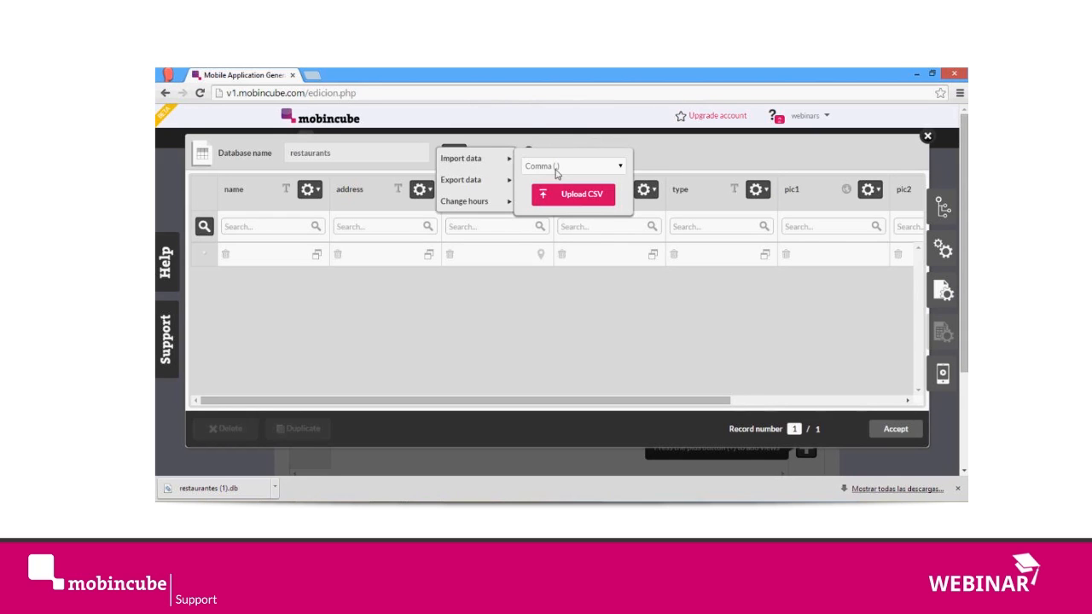
left_click(572, 196)
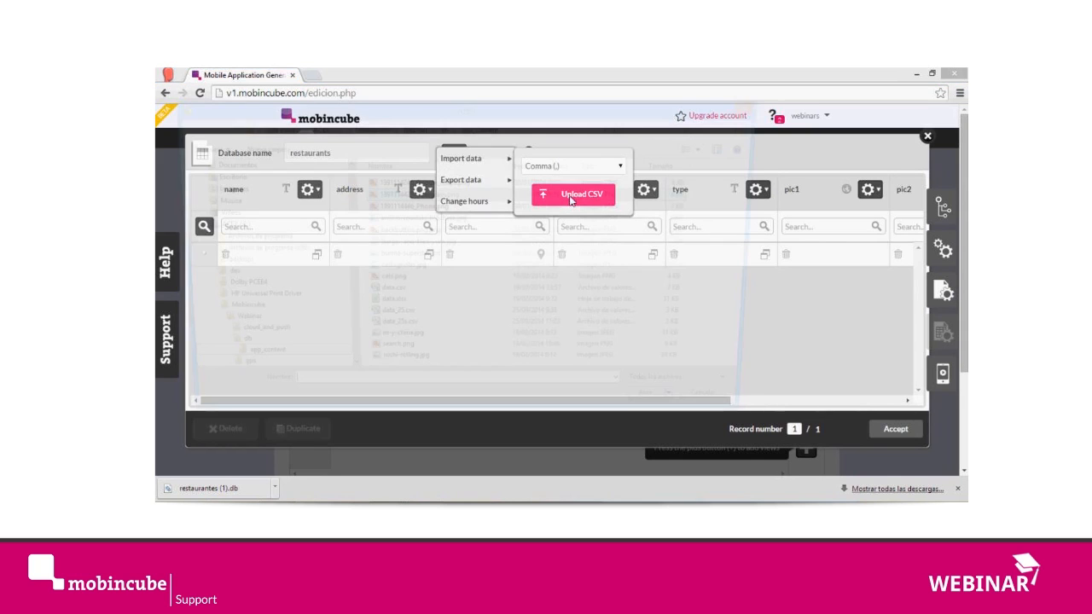
left_click(405, 334)
double_click(405, 334)
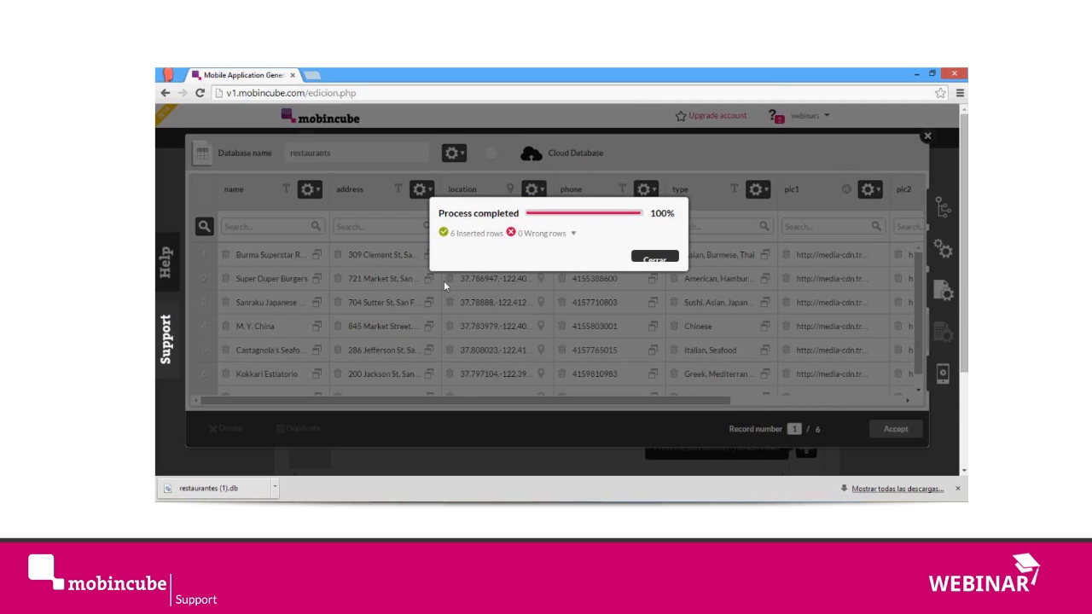
Step: Review the header and restaurant names of data_25s.csv in Excel, return to Mobincube and close the import report
left_click(502, 461)
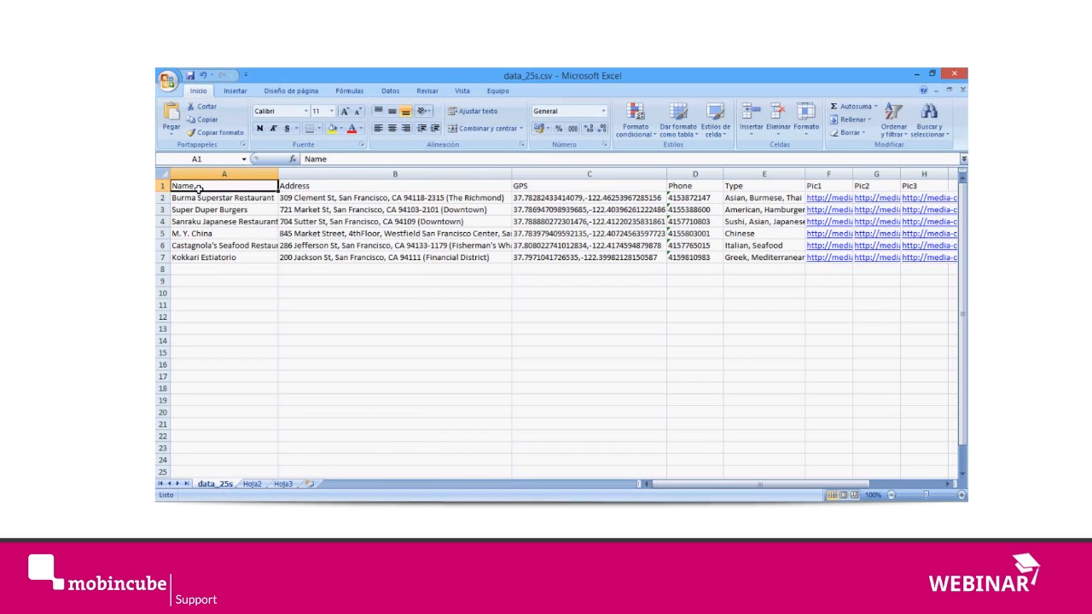
left_click(199, 202)
left_click(195, 188)
left_click_drag(199, 200, 227, 257)
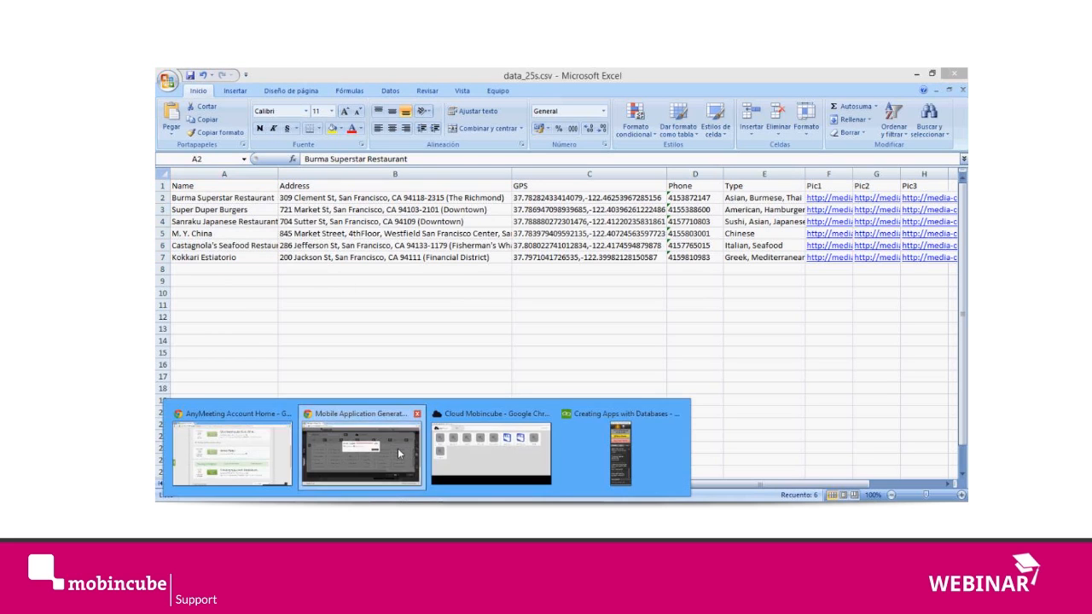
left_click(398, 450)
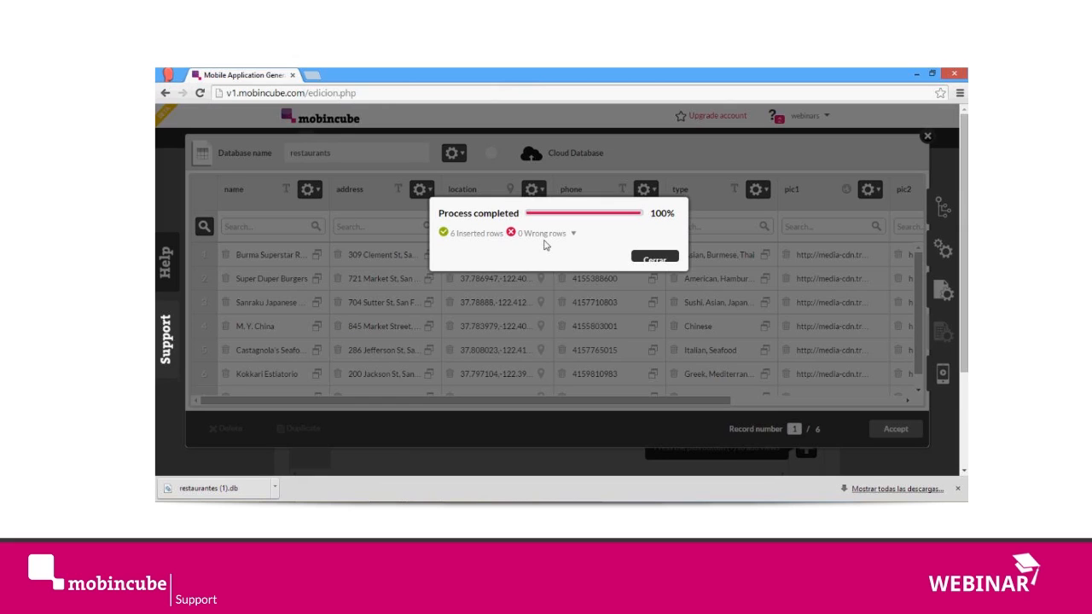
left_click(655, 257)
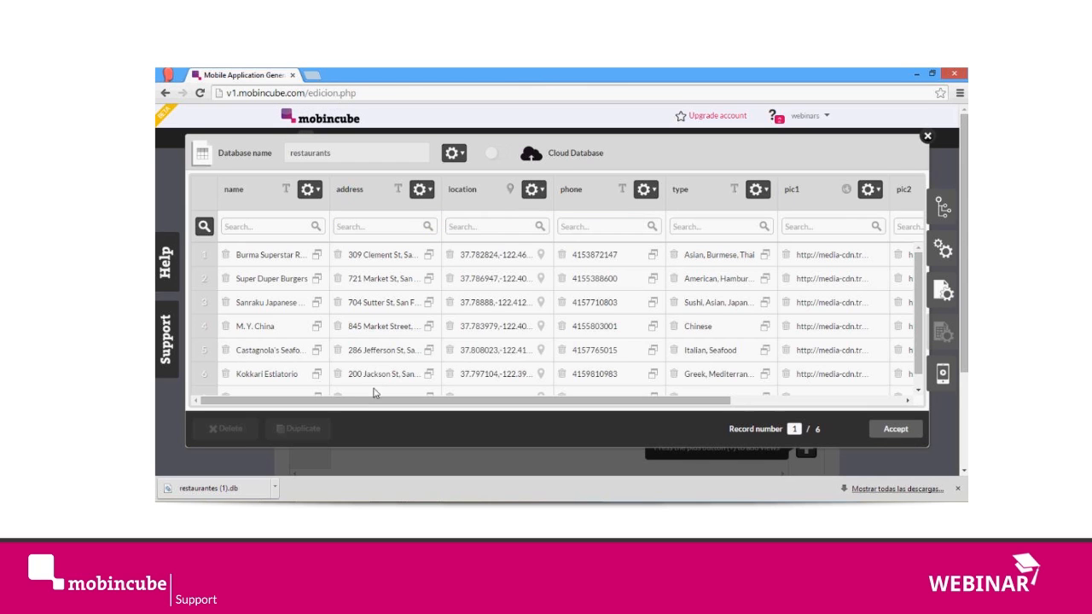
Step: Examine the imported records across all restaurants fields, from name to pic3, and compare them with data_25s.csv in Excel
left_click_drag(302, 411, 319, 395)
scroll(420, 335, "down", 1)
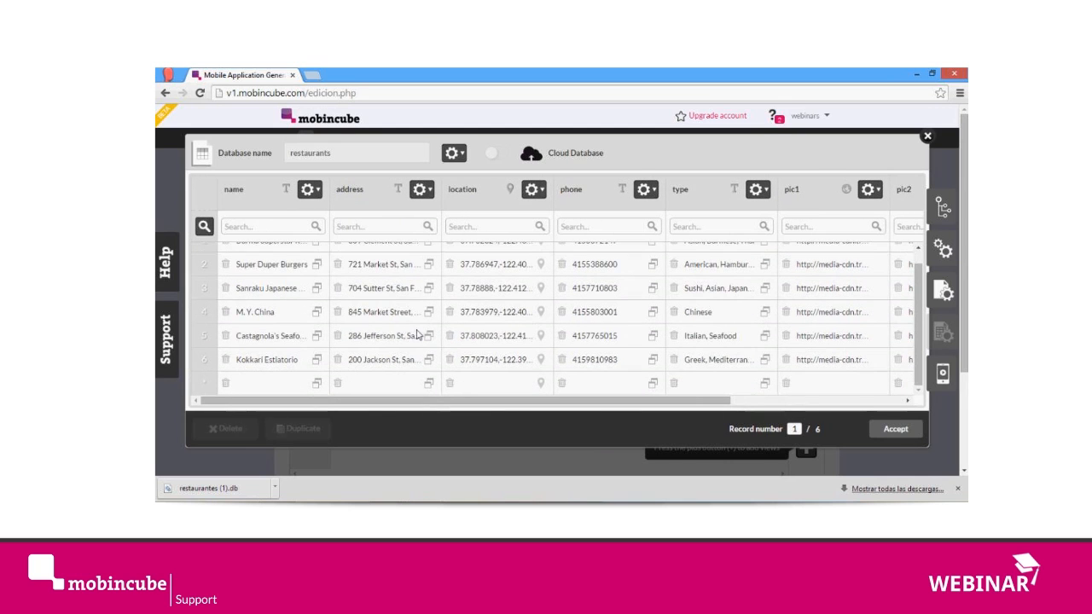
left_click_drag(432, 401, 653, 408)
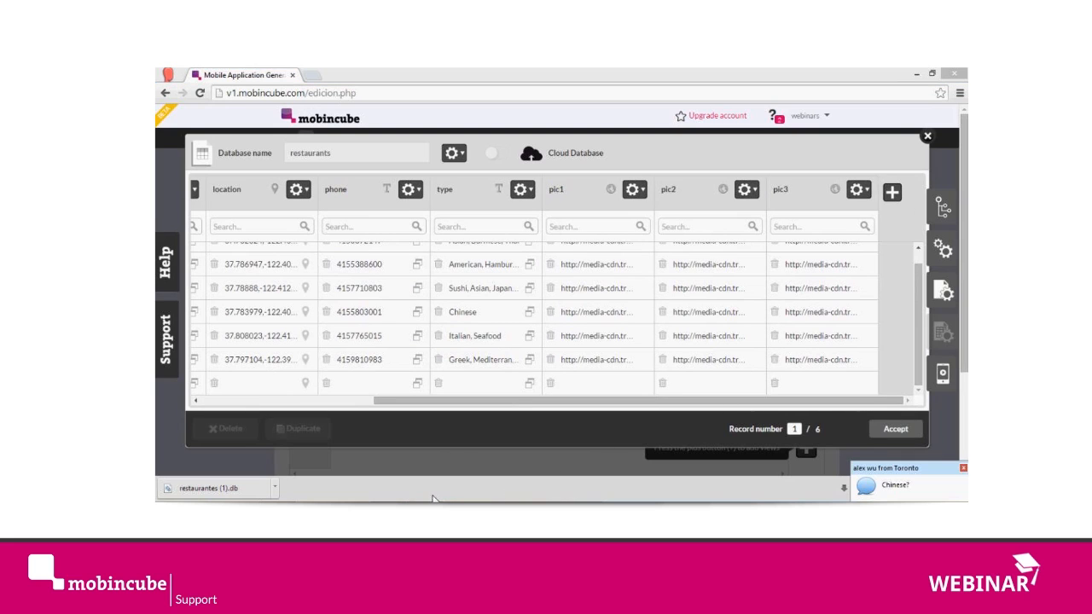
left_click(505, 402)
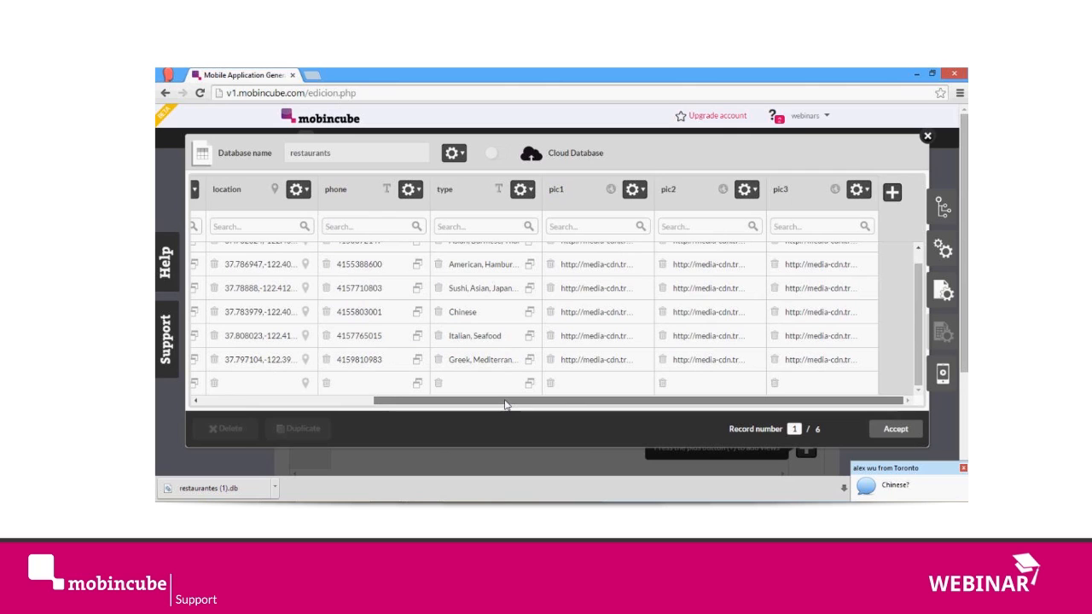
mouse_move(504, 404)
left_mouse_down()
mouse_move(352, 410)
mouse_move(521, 408)
left_mouse_up()
left_click(425, 511)
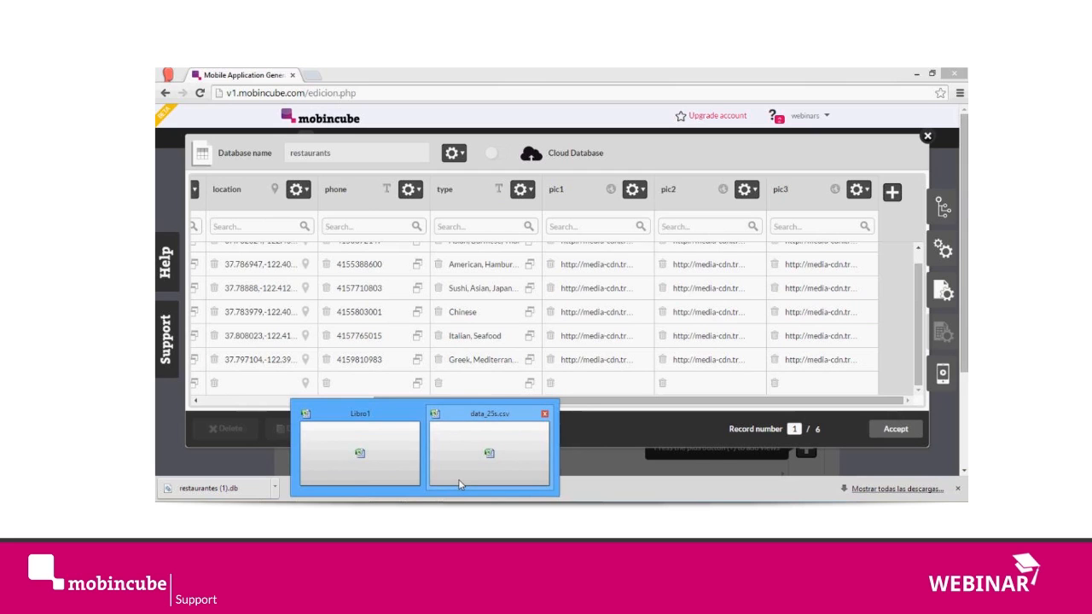
left_click_drag(666, 402, 402, 416)
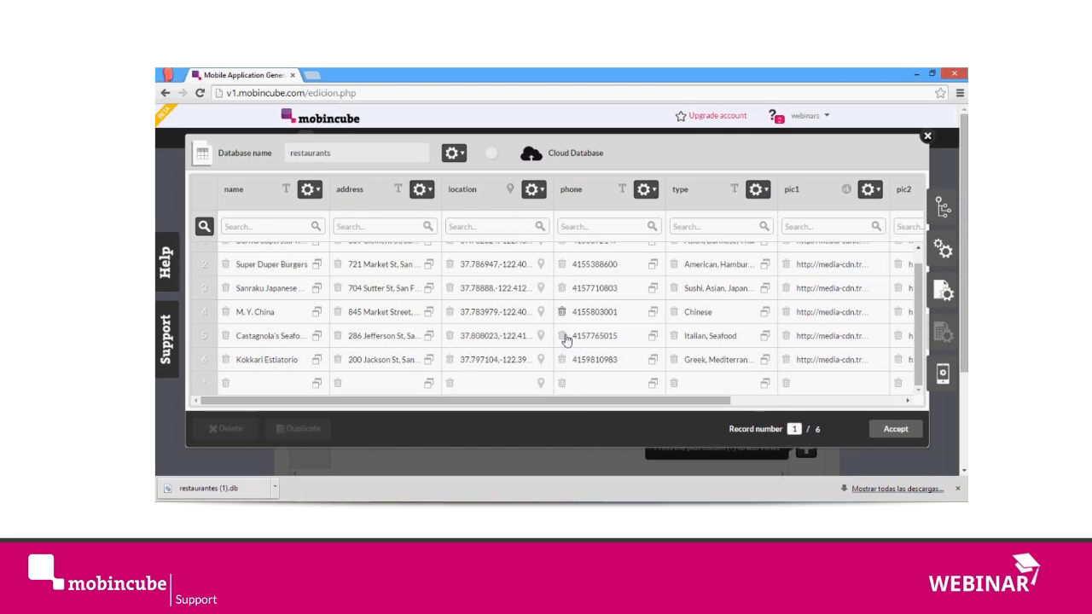
left_click_drag(584, 401, 795, 401)
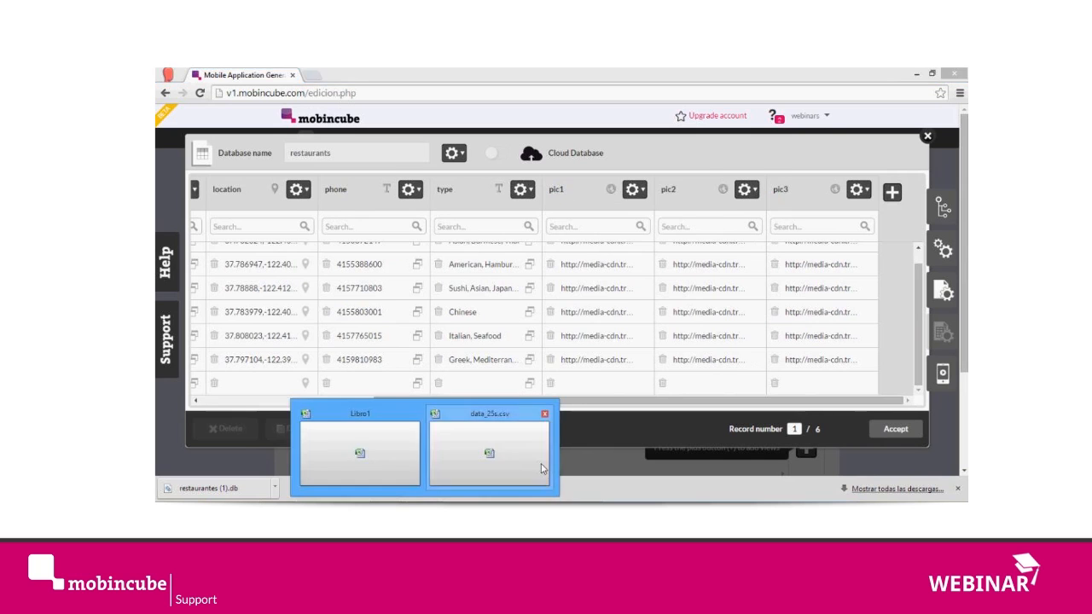
left_click(546, 450)
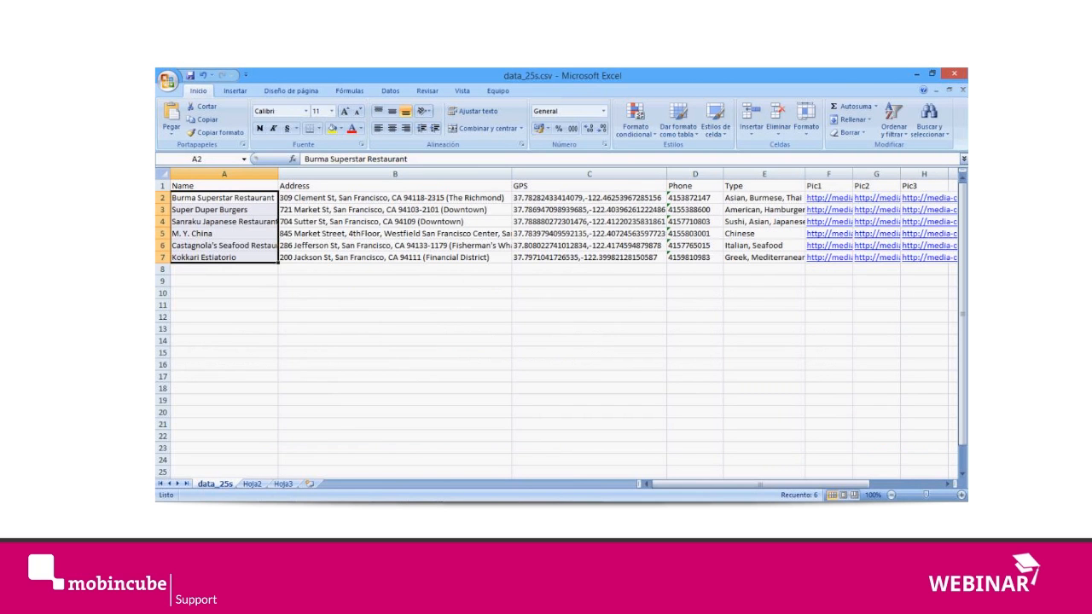
mouse_move(405, 485)
left_click(380, 449)
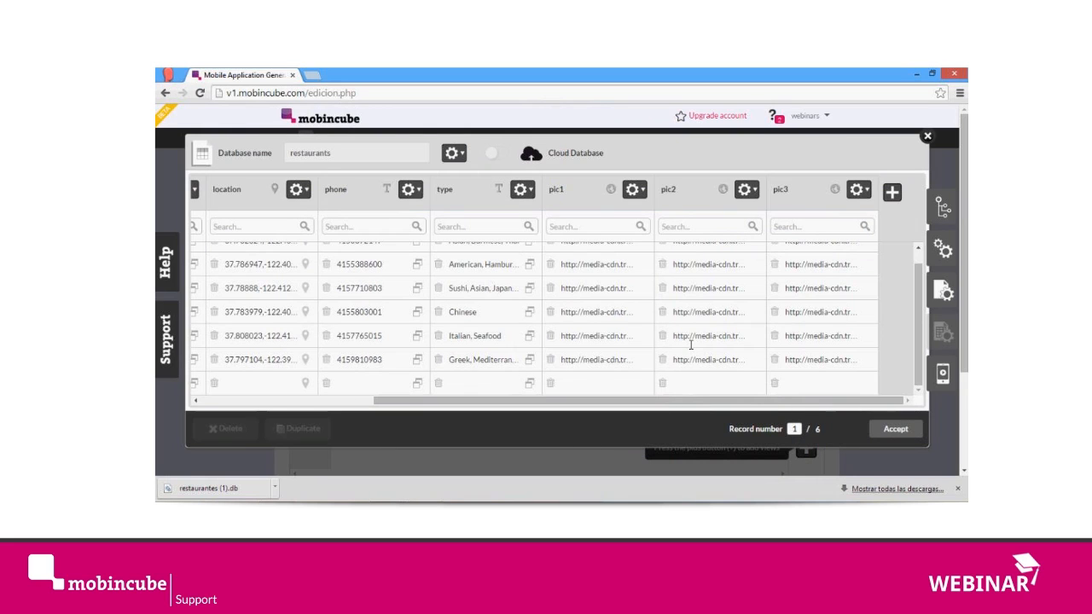
Step: Add a new field after pic3 in the restaurants database and name it photo
left_click(892, 193)
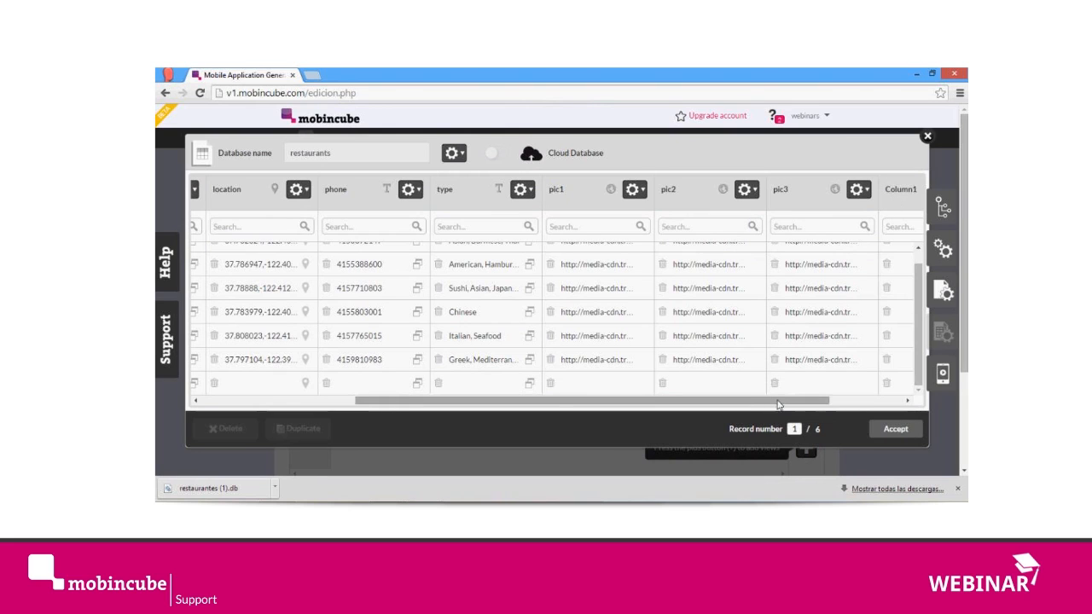
left_click_drag(790, 403, 863, 403)
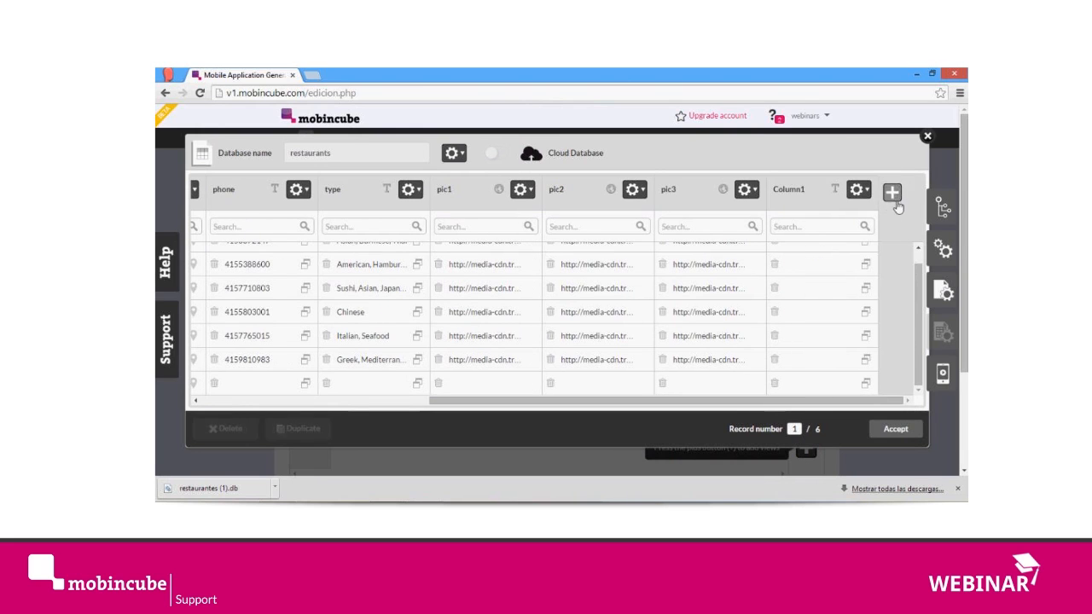
left_click(858, 190)
left_click(878, 192)
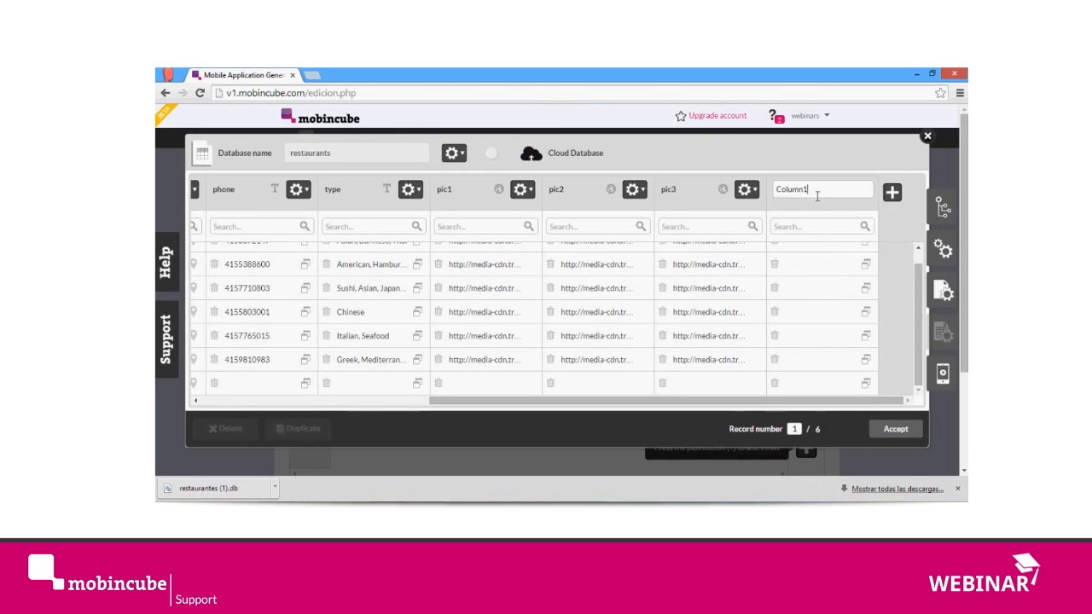
double_click(815, 198)
type("photo")
key("Return")
Step: Set the photo field's data type to Image
left_click(858, 189)
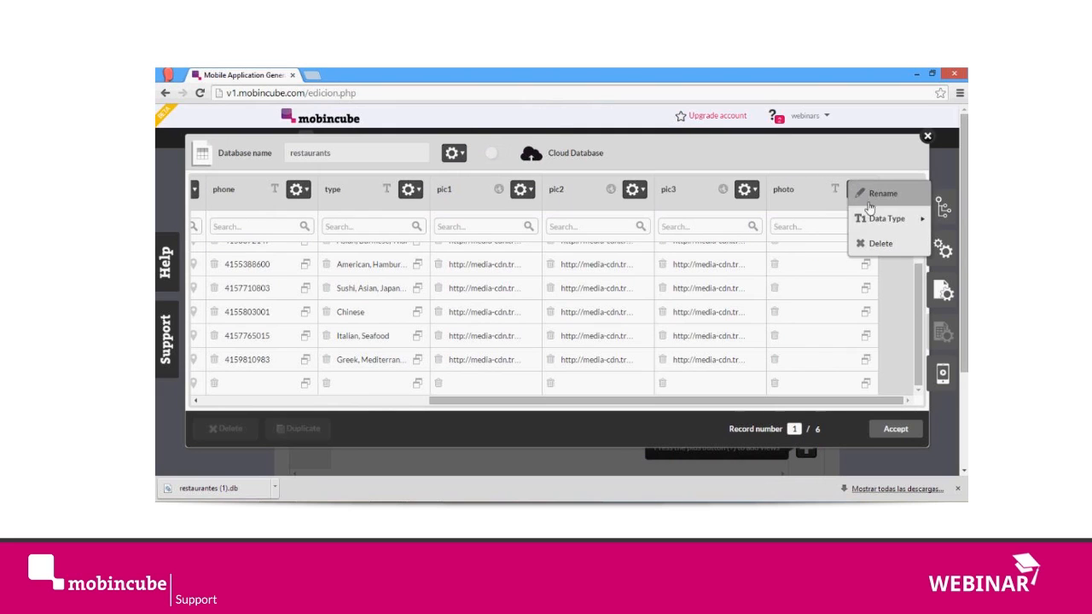
mouse_move(876, 222)
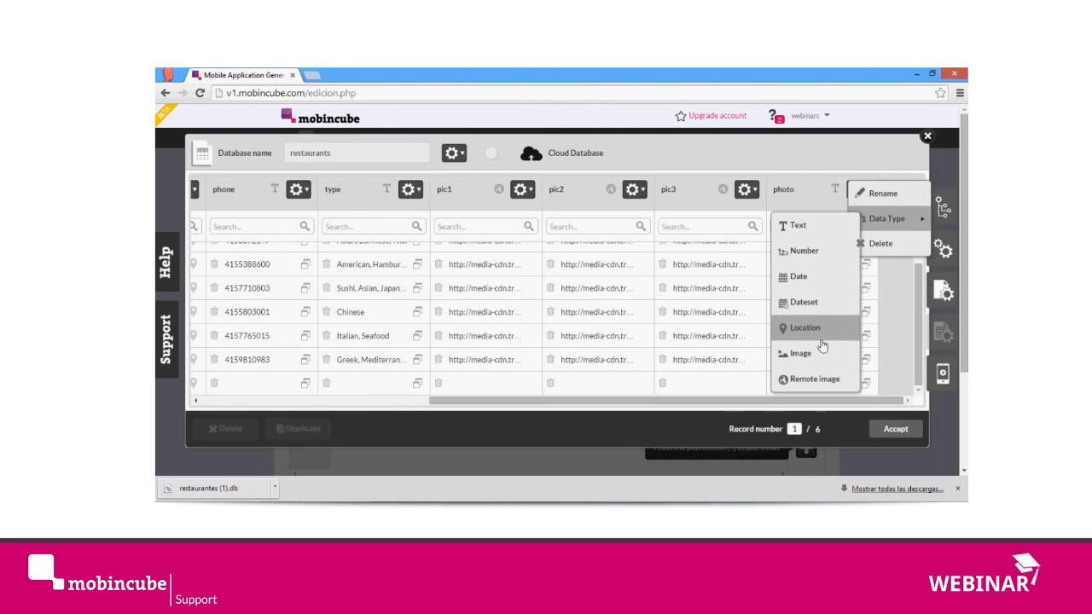
left_click(586, 176)
scroll(814, 307, "up", 1)
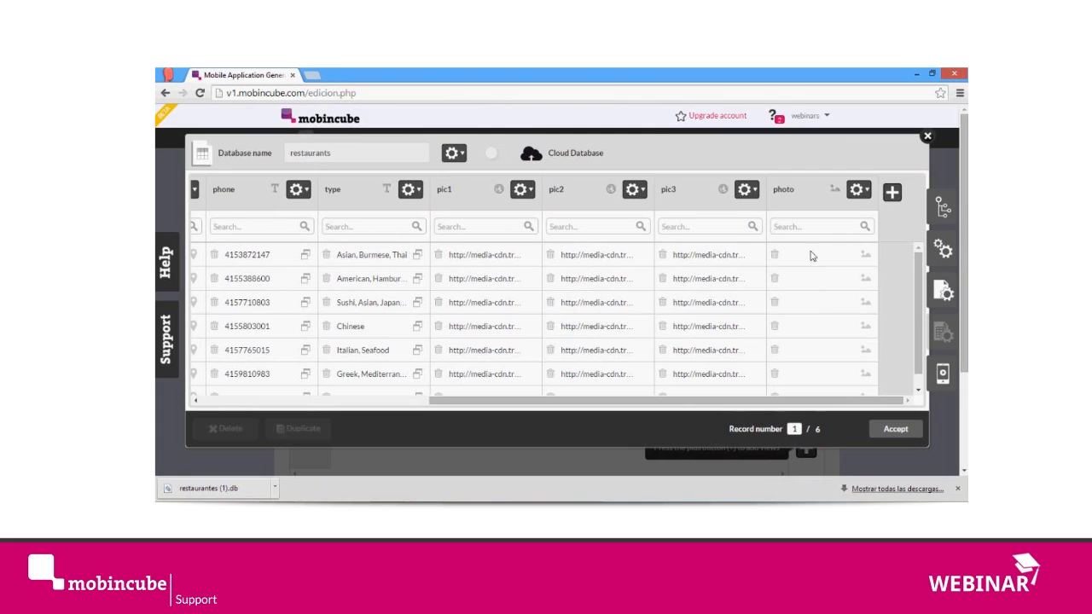
Step: Open the image picker for the first record's photo and add the pictures and icons from the app_content folder to it
left_click(870, 258)
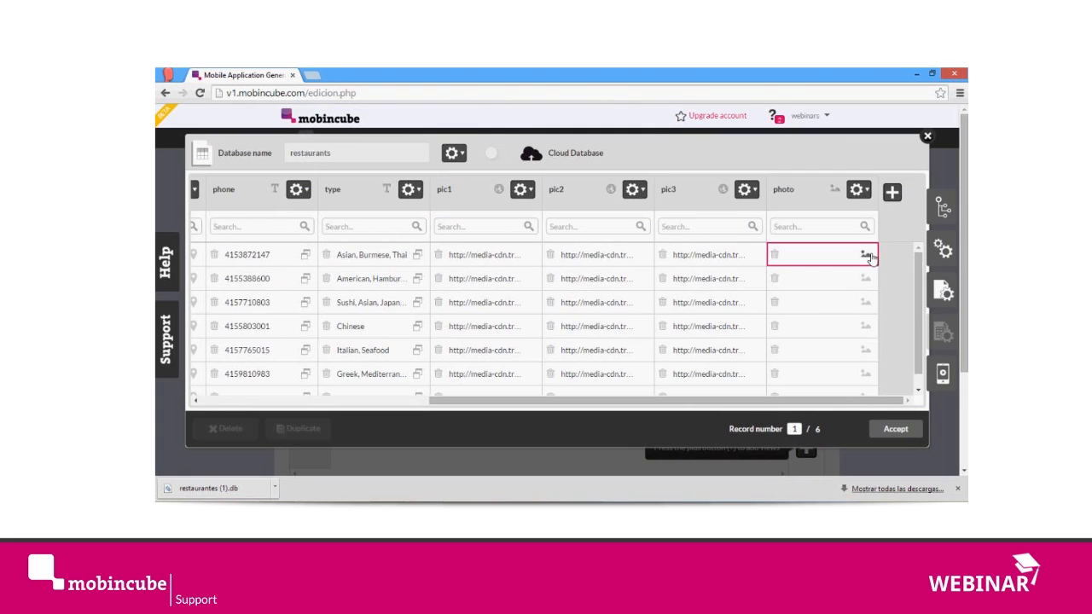
left_click(870, 258)
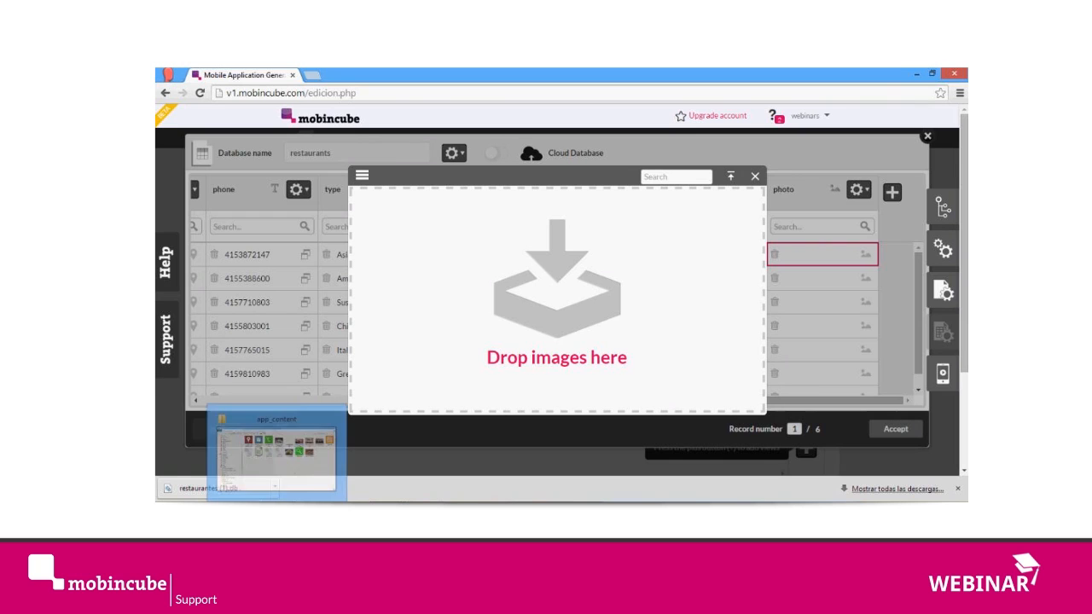
left_click(278, 511)
left_click_drag(336, 162, 929, 160)
left_click(765, 239, "ctrl")
left_click(740, 243, "ctrl")
left_click(646, 242, "ctrl")
left_click_drag(728, 240, 532, 319)
key("alt+Tab")
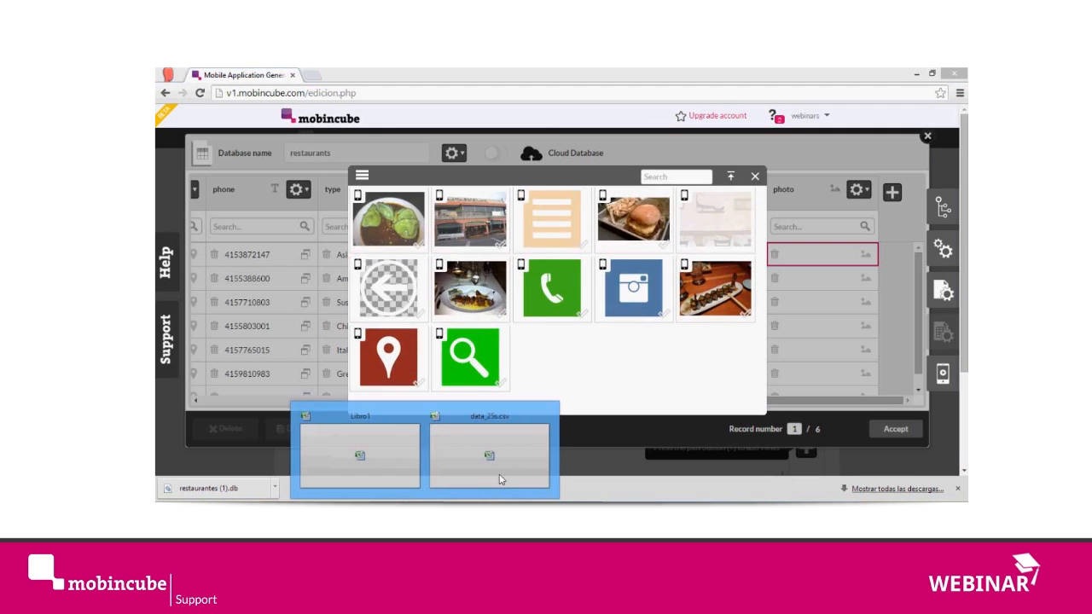
Step: Check the first restaurant in data_25s.csv in Excel and assign burma-superstar.jpg to the first record's photo in Mobincube
left_click(500, 471)
left_click(336, 244)
left_click(323, 199)
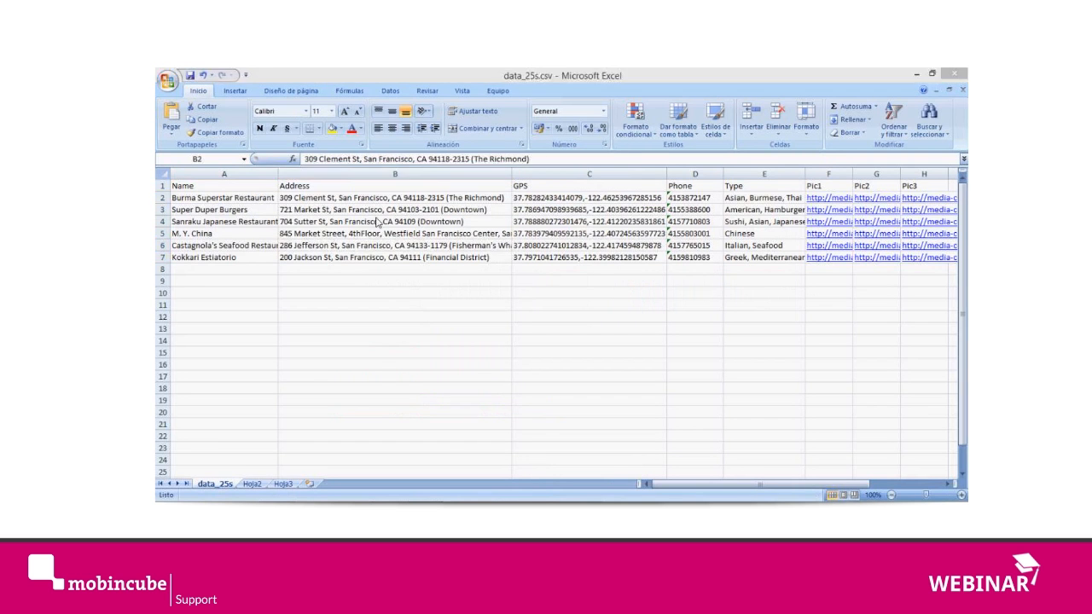
key("alt+Tab")
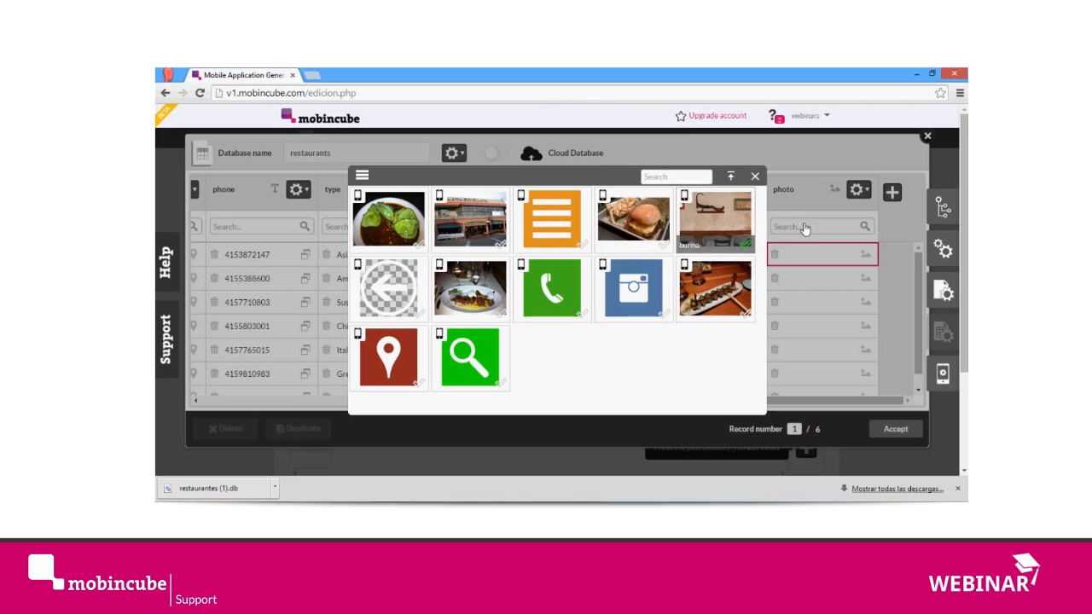
left_click(755, 178)
Step: Assign the burger-and-fries image to the photo field of the second record, Super Duper Burgers
left_click(872, 285)
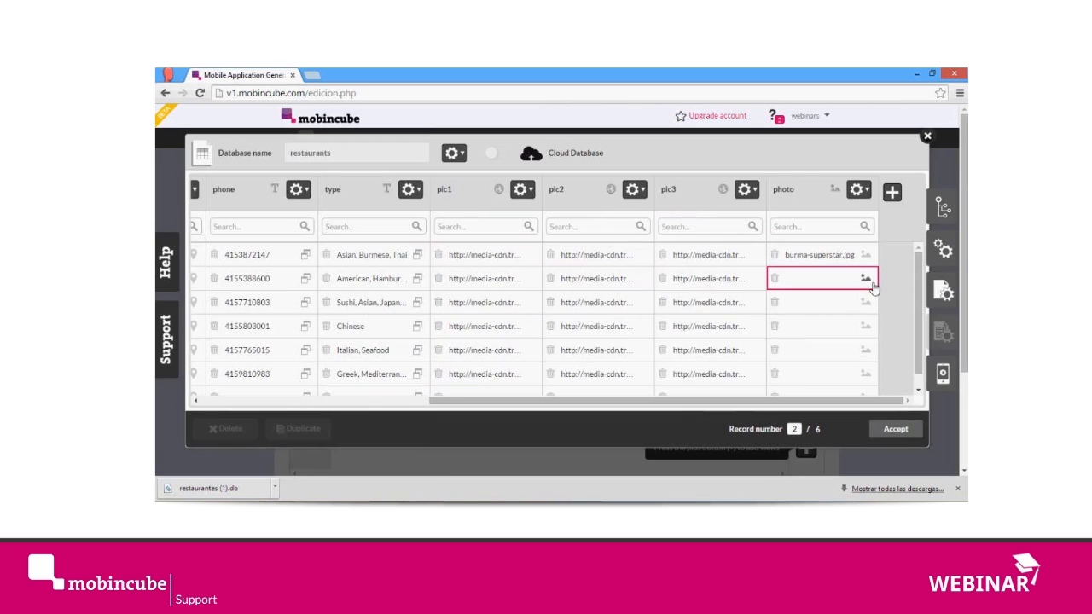
left_click(866, 280)
key("alt+Tab")
key("alt+Tab")
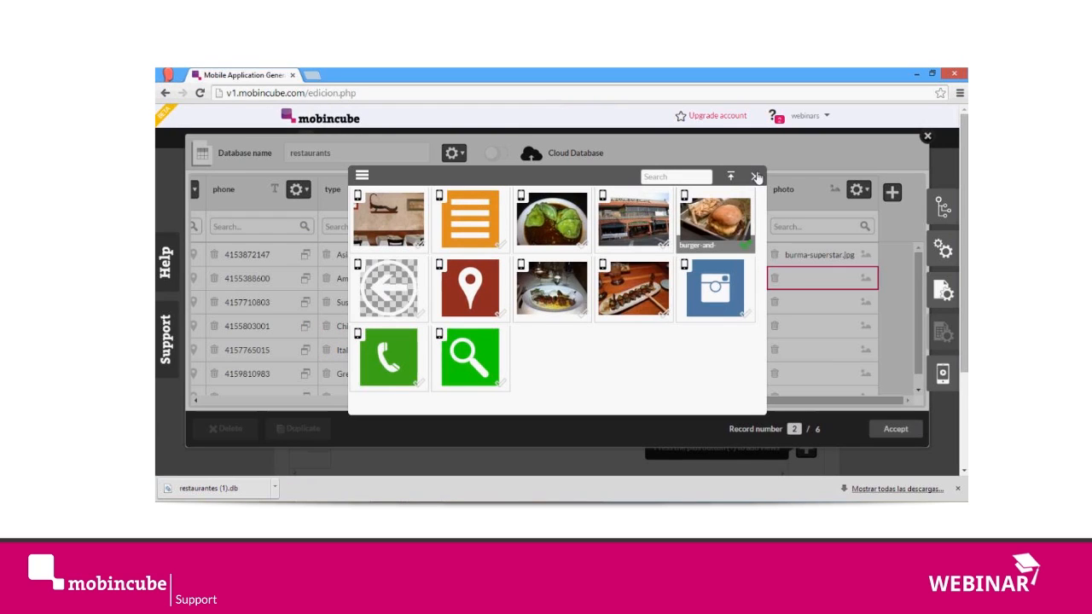
left_click(735, 205)
Step: Check the third restaurant in data_25s.csv in Excel and assign sushi-rolling.jpg to the third record's photo in Mobincube
key("alt+Tab")
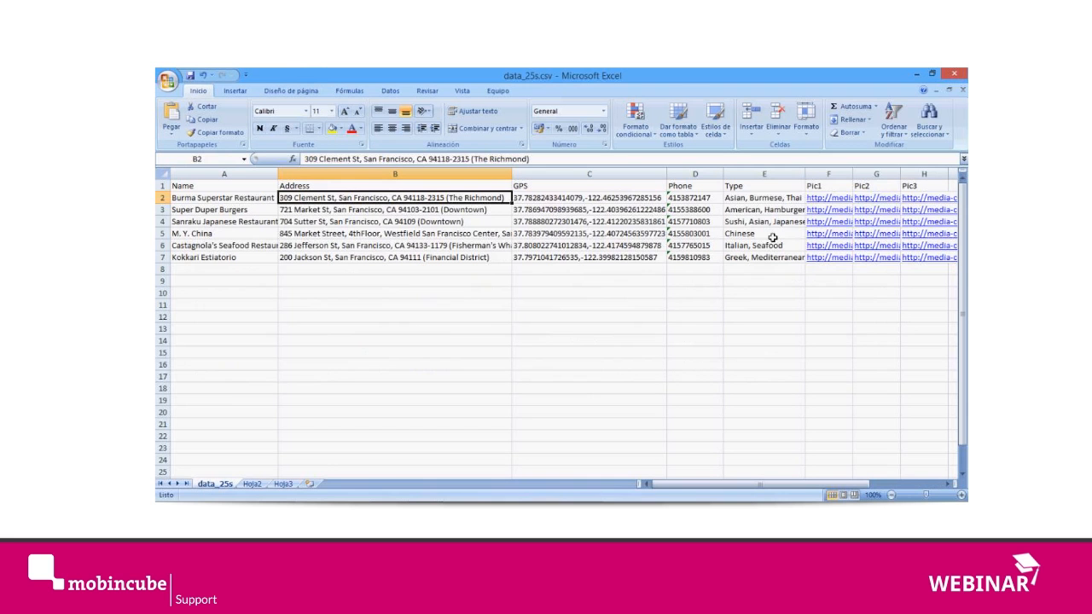
left_click(334, 221)
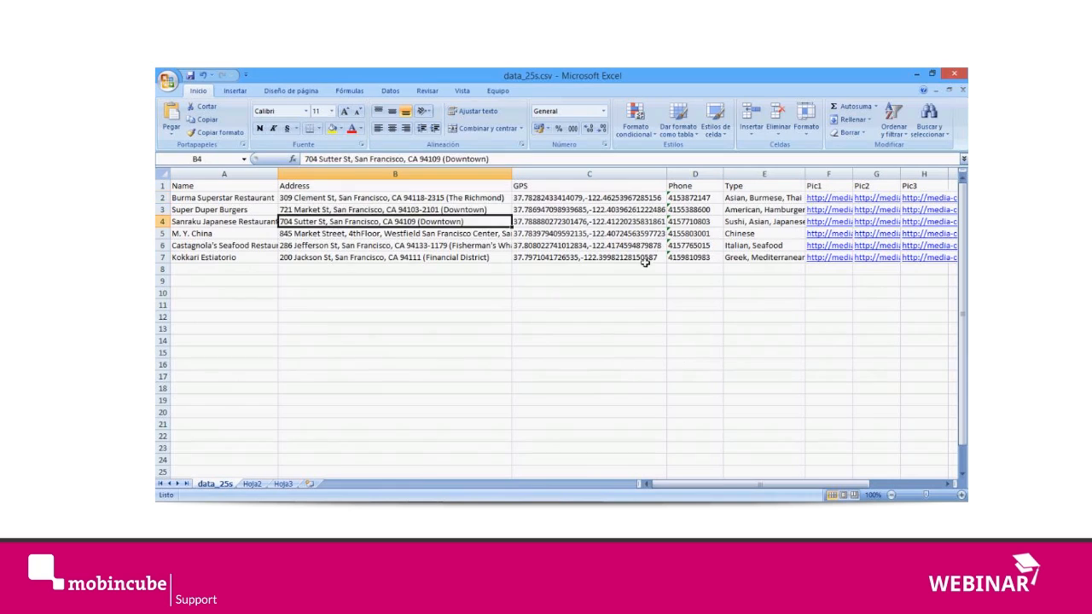
key("alt+Tab")
left_click(867, 304)
left_click(869, 305)
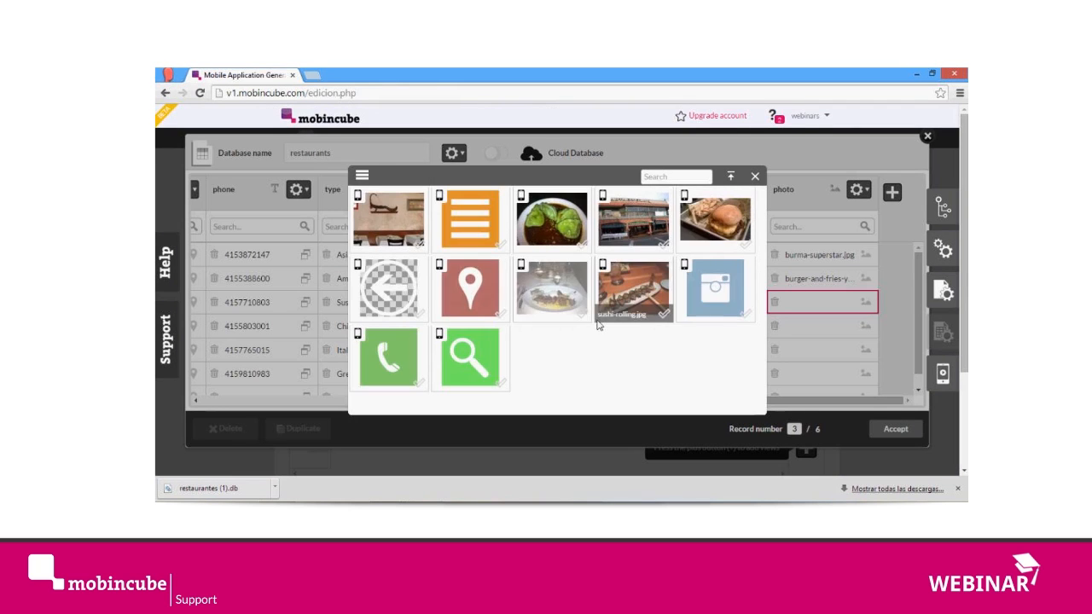
left_click(665, 315)
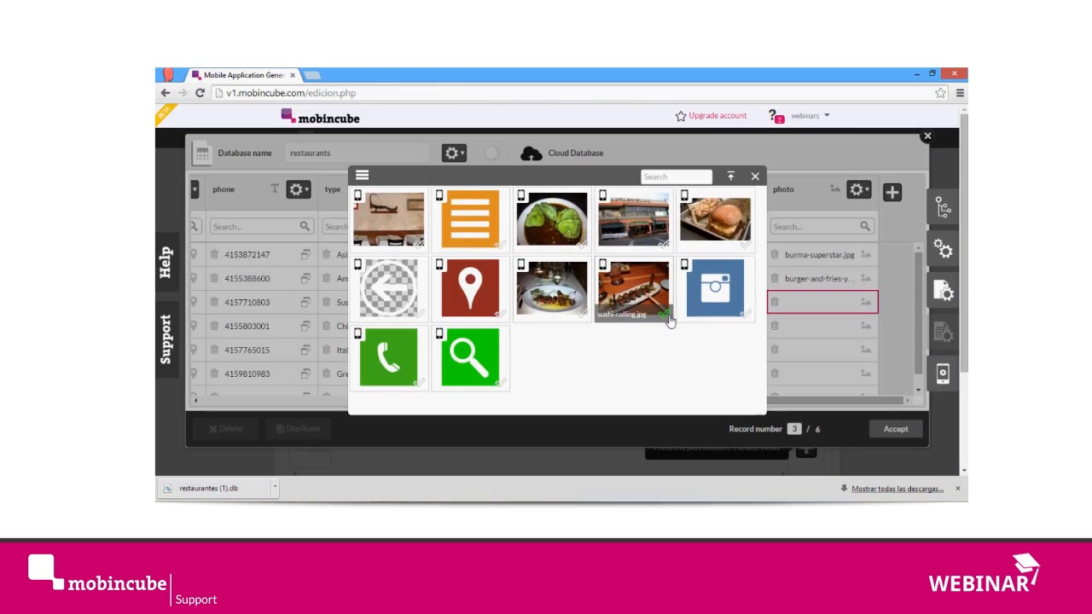
left_click(755, 176)
Step: Assign m-y-china.jpg to the photo field of the fourth record, M. Y. China
left_click(870, 331)
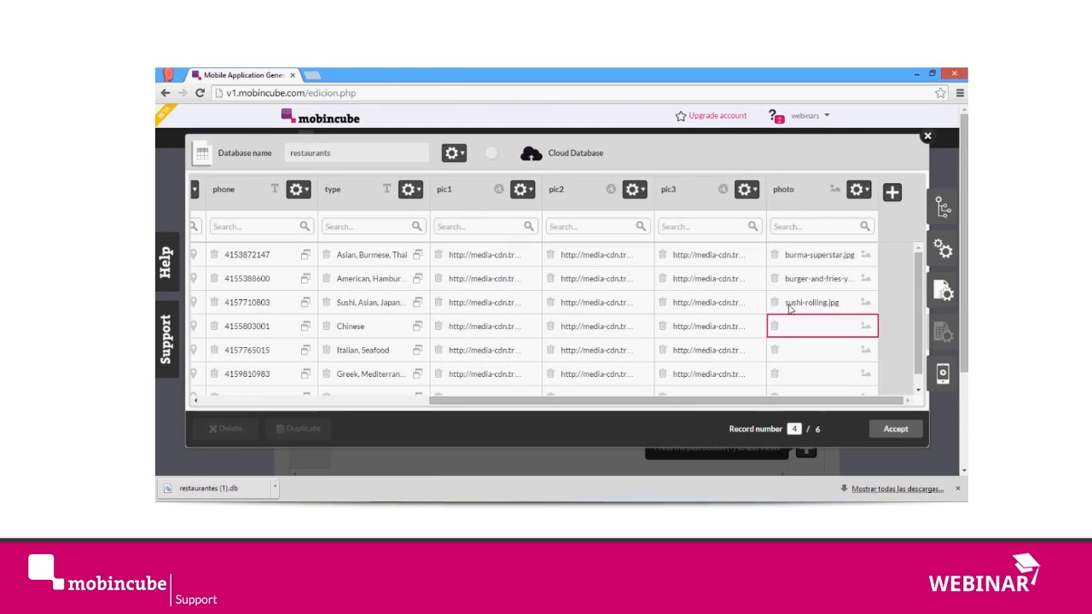
left_click(584, 246)
left_click(754, 177)
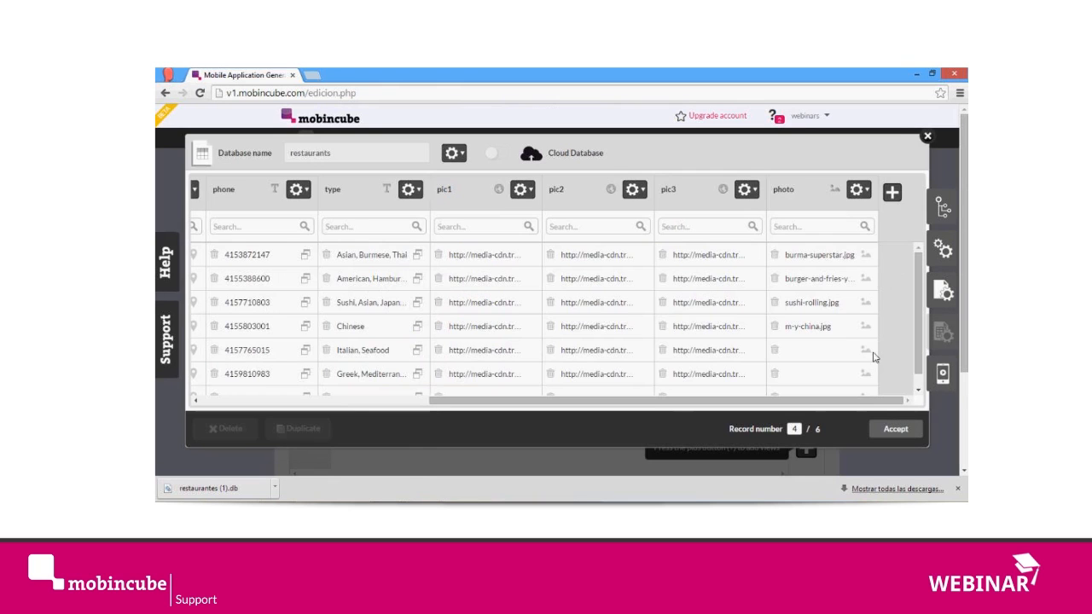
Step: Assign castagnolas.jpg to the photo field of the fifth record, the Castagnola's seafood restaurant
left_click(869, 354)
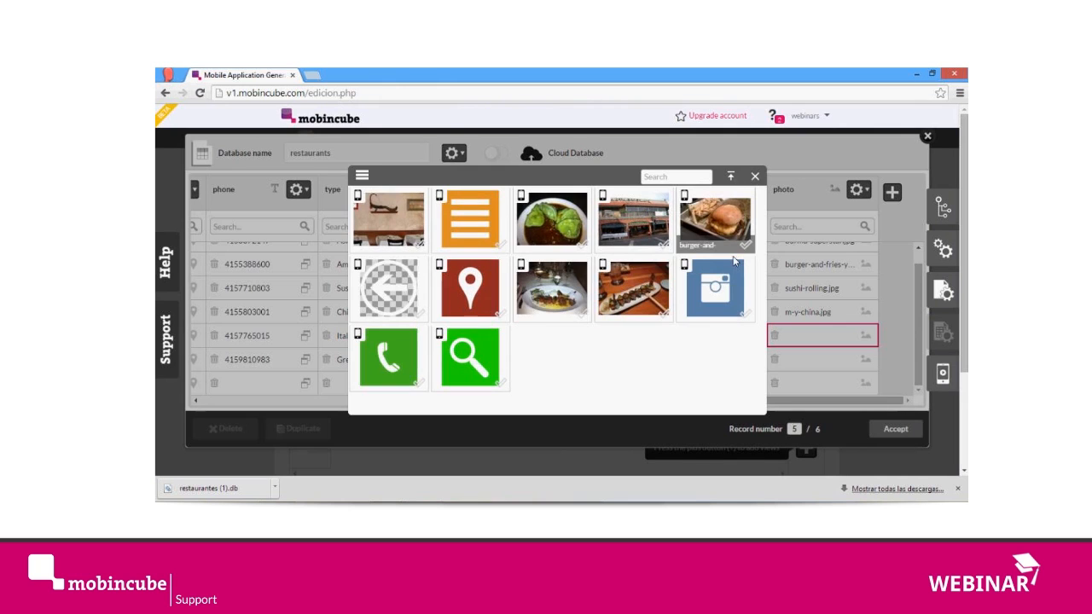
left_click(672, 245)
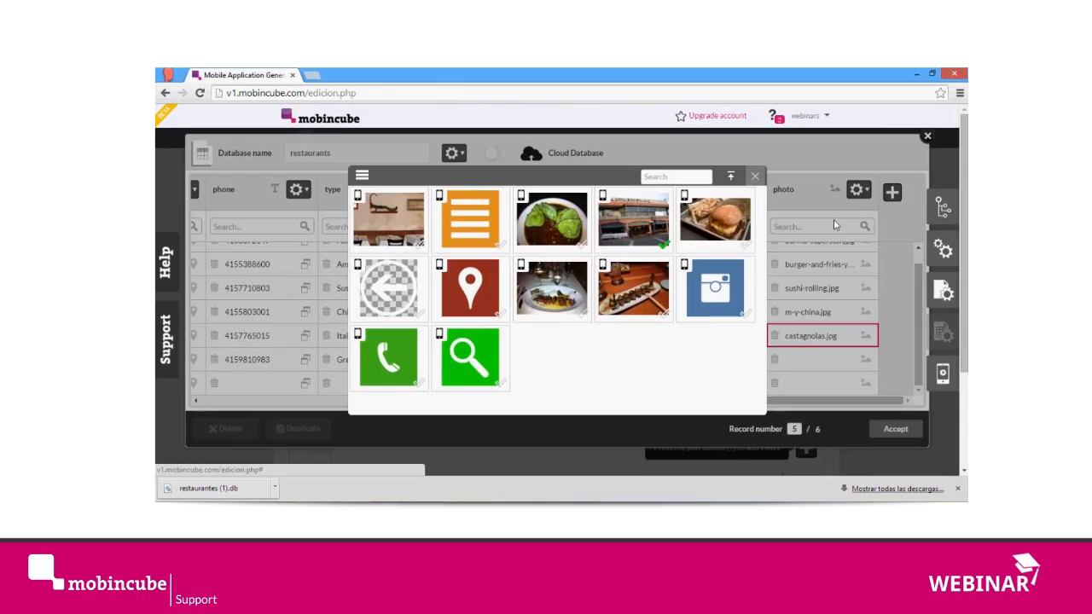
left_click(755, 176)
Step: Assign the arnisio-souvlaki image to the photo field of the sixth record, Kokkari Estiatorio, and accept the database changes
left_click(866, 361)
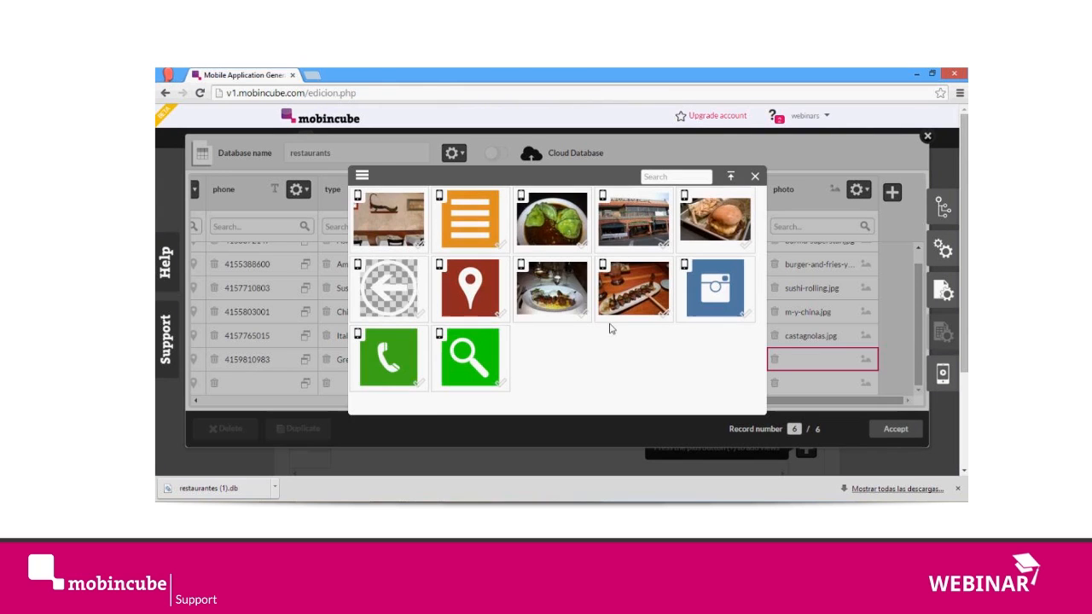
left_click(582, 311)
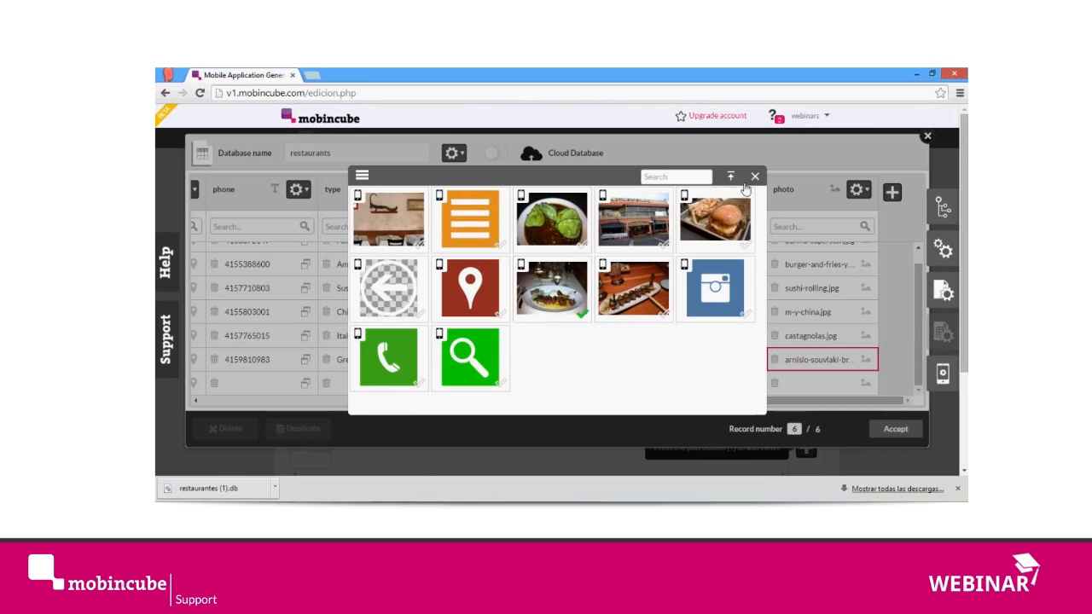
left_click(754, 177)
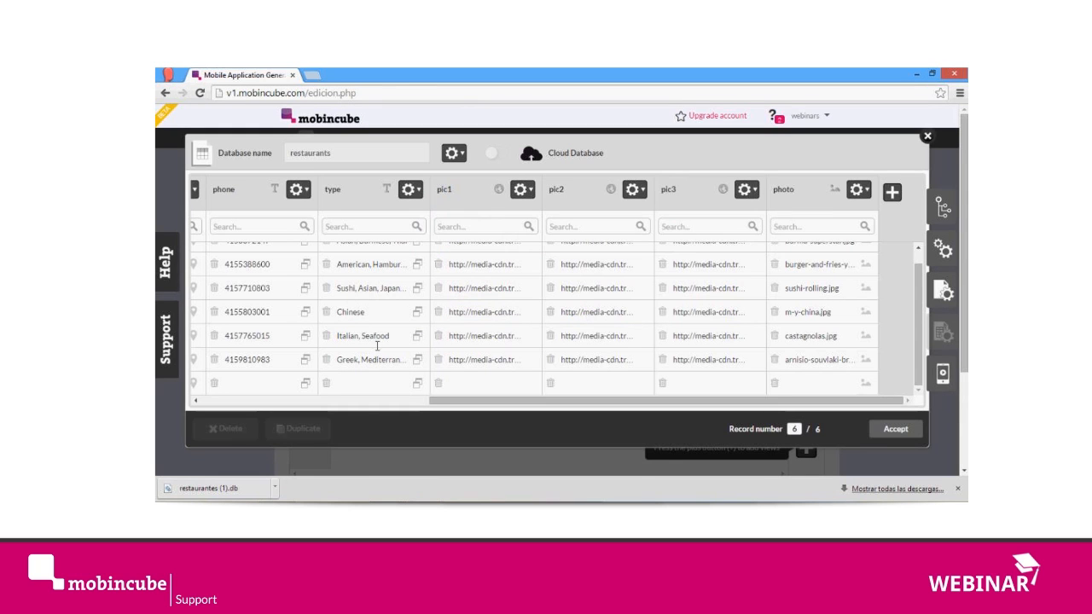
left_click_drag(444, 401, 159, 411)
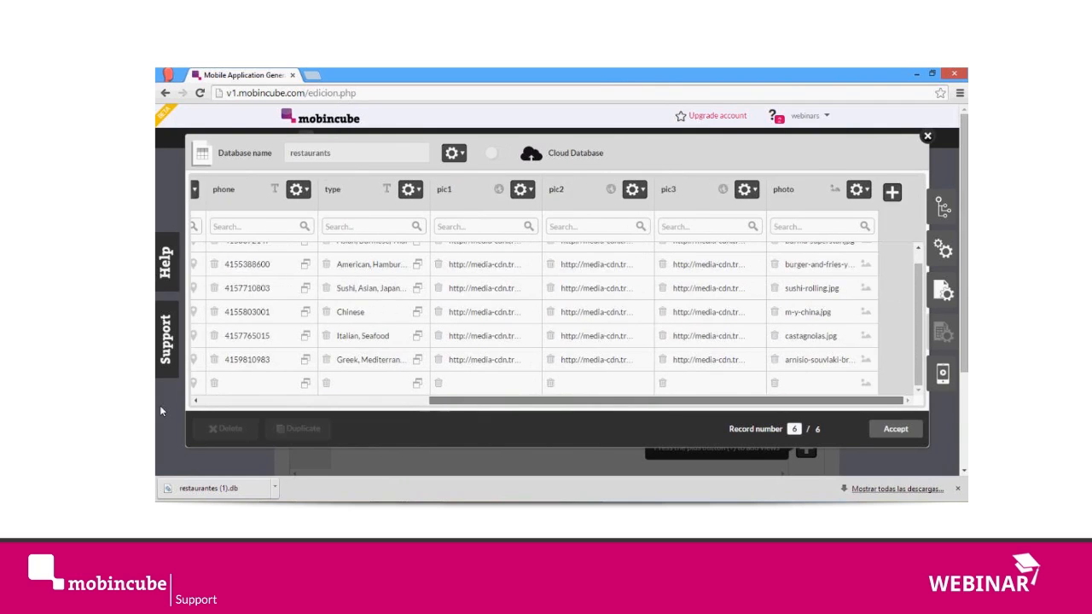
left_click(896, 428)
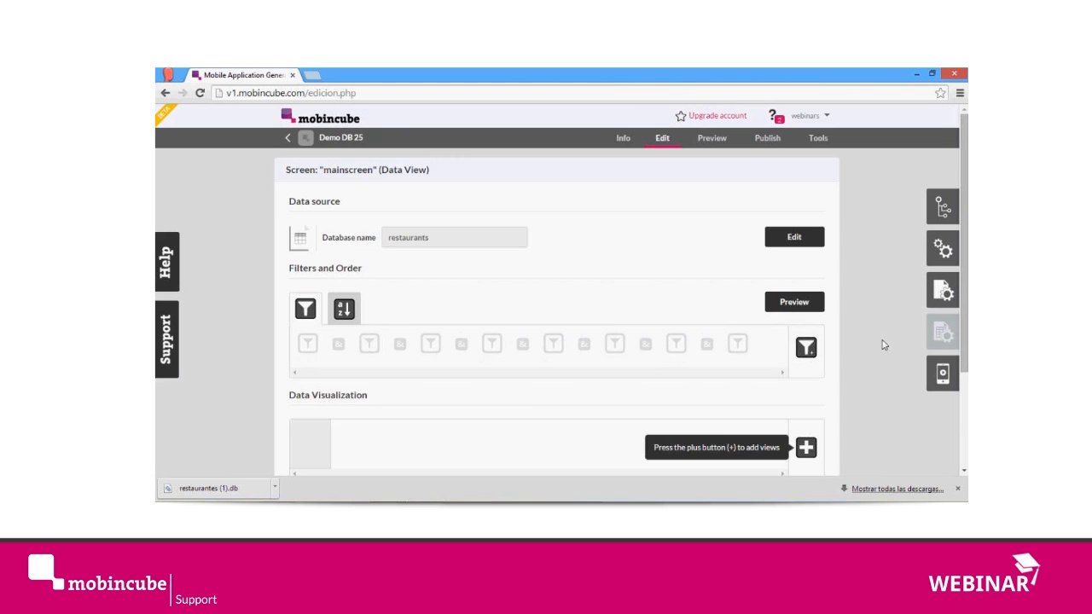
Step: Reopen the restaurants database to review its records, and look over the main screen's Filters and Order and Data Visualization sections
left_click(794, 238)
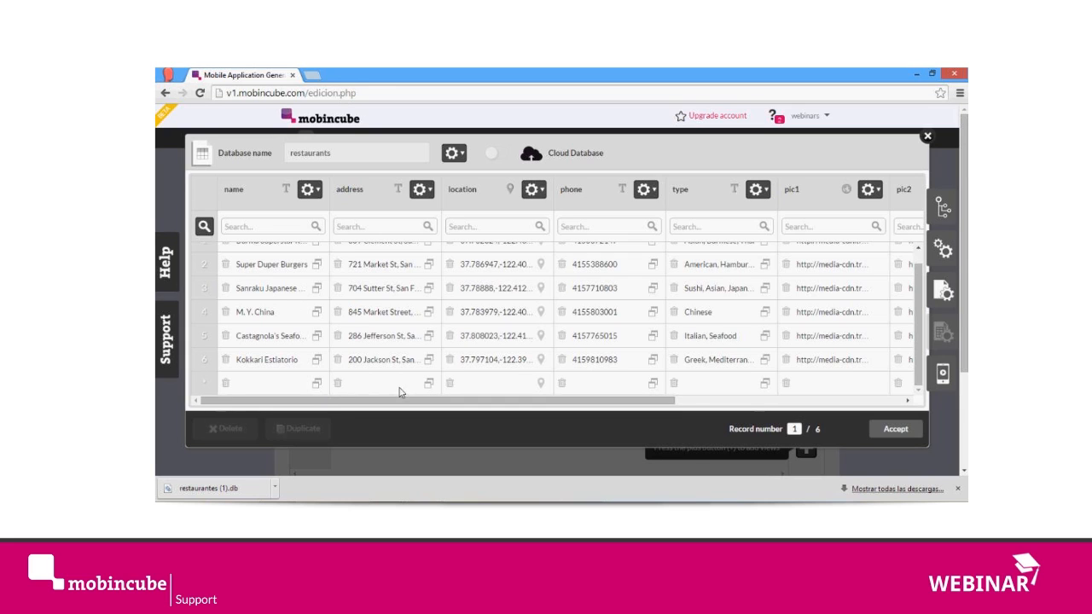
left_click(896, 429)
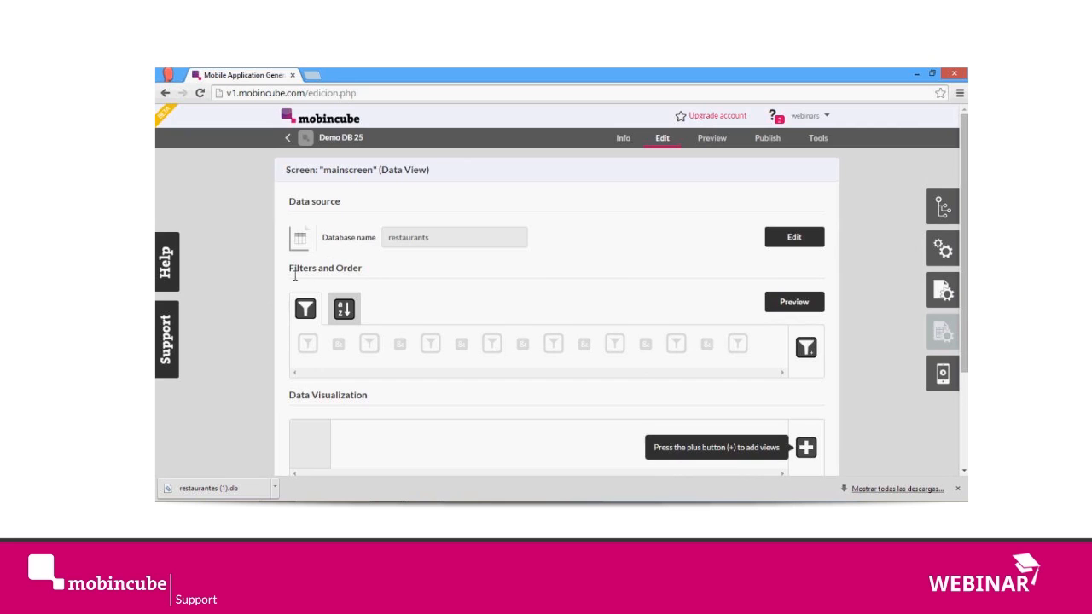
left_click_drag(295, 275, 359, 292)
left_click_drag(297, 403, 371, 400)
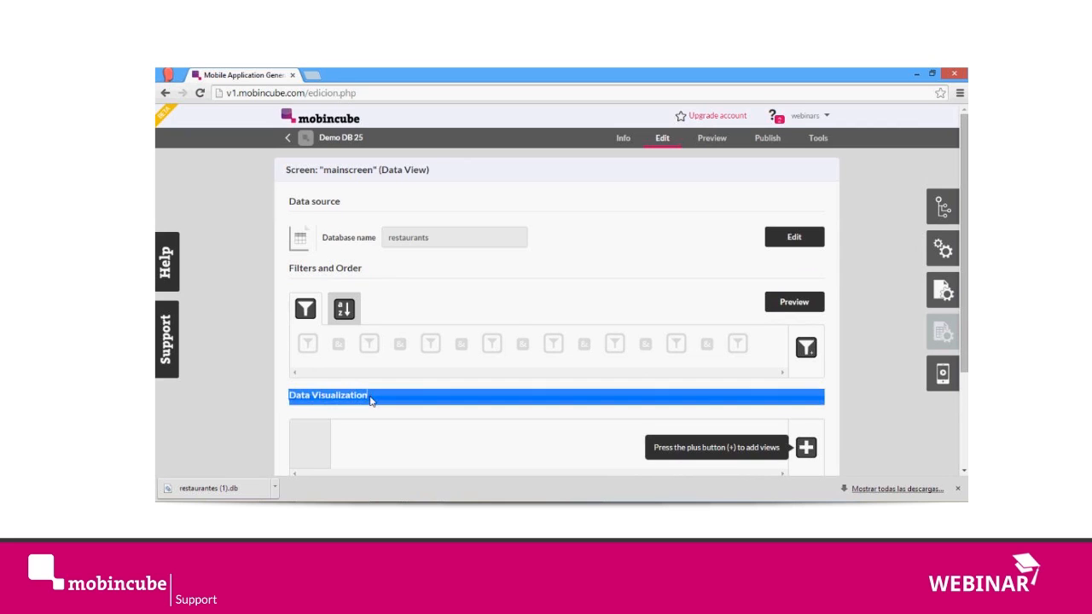
left_click(646, 315)
scroll(806, 294, "down", 1)
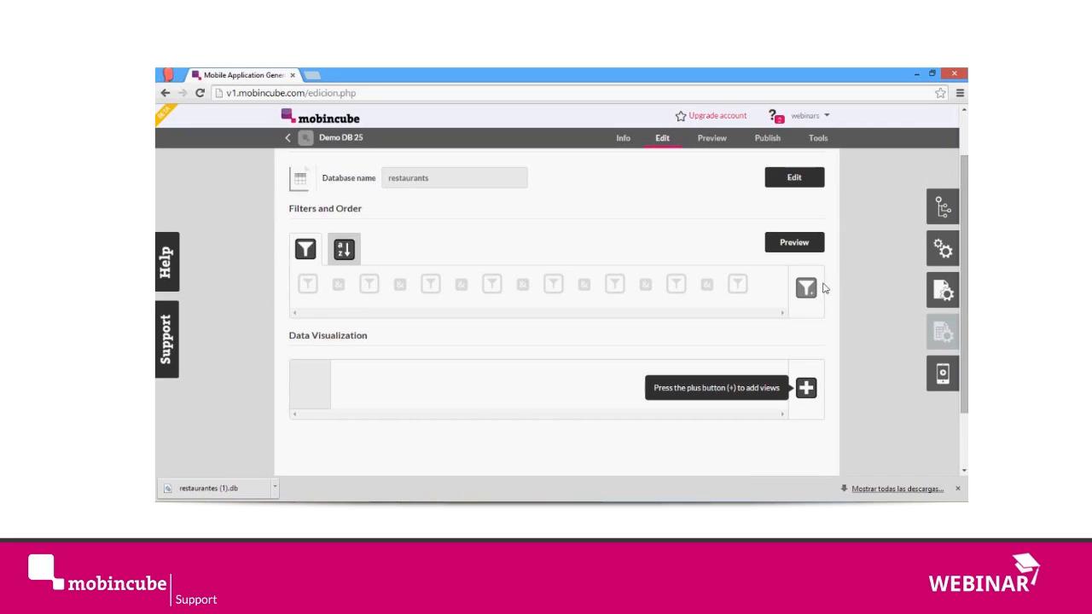
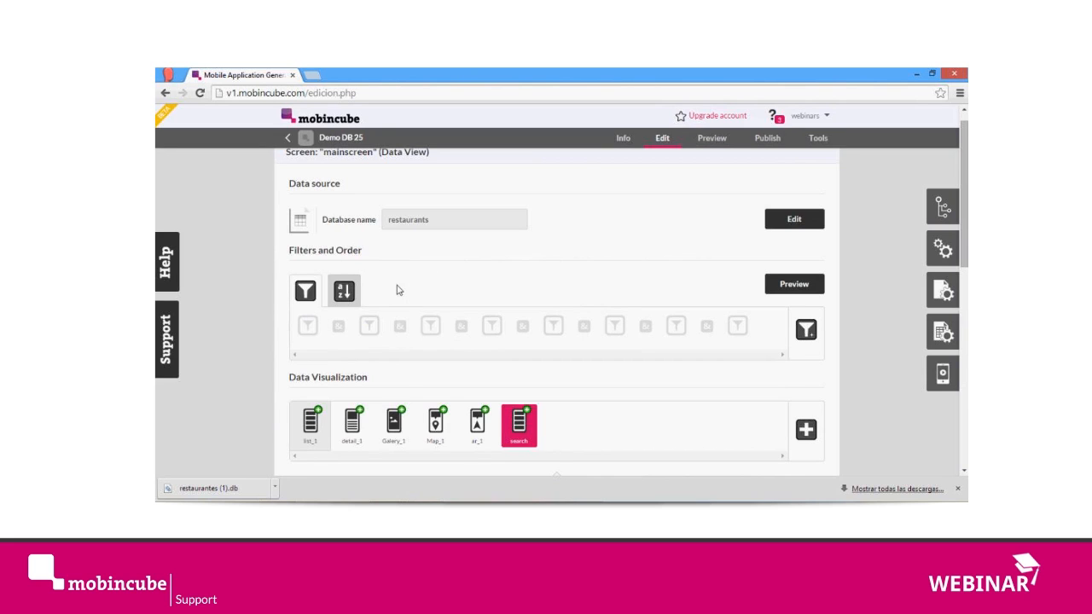
Step: Set the main screen's data order to the name field and look through the available order types
double_click(345, 252)
left_click(345, 294)
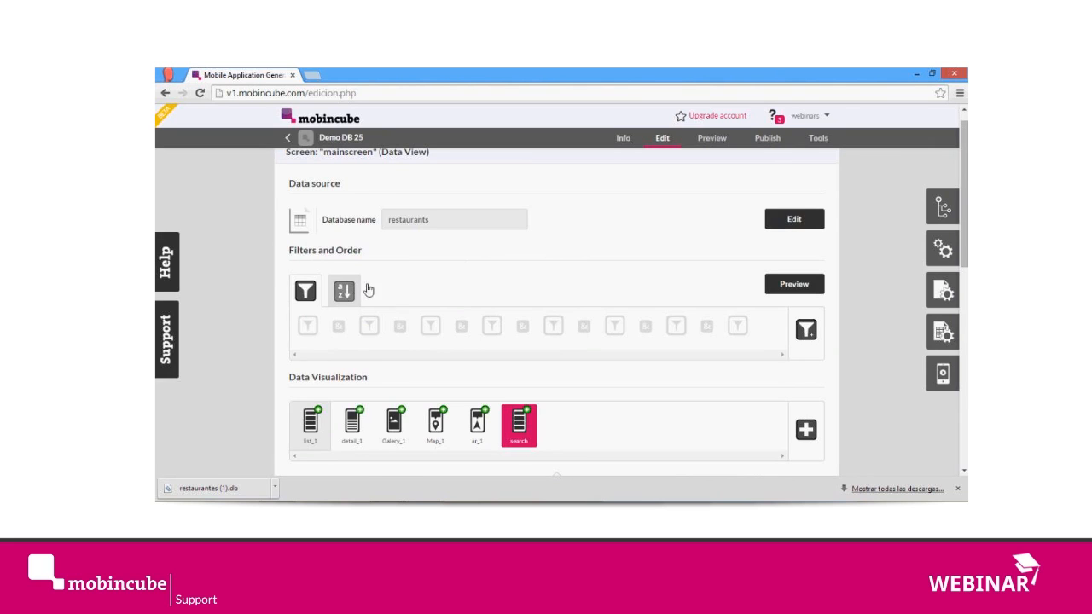
left_click(346, 293)
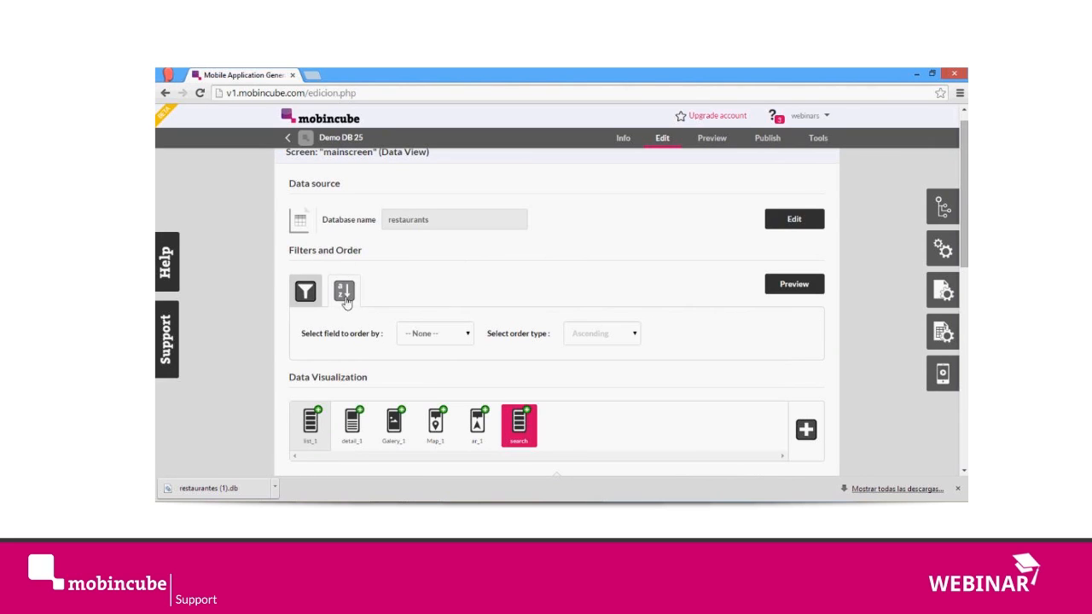
left_click(433, 334)
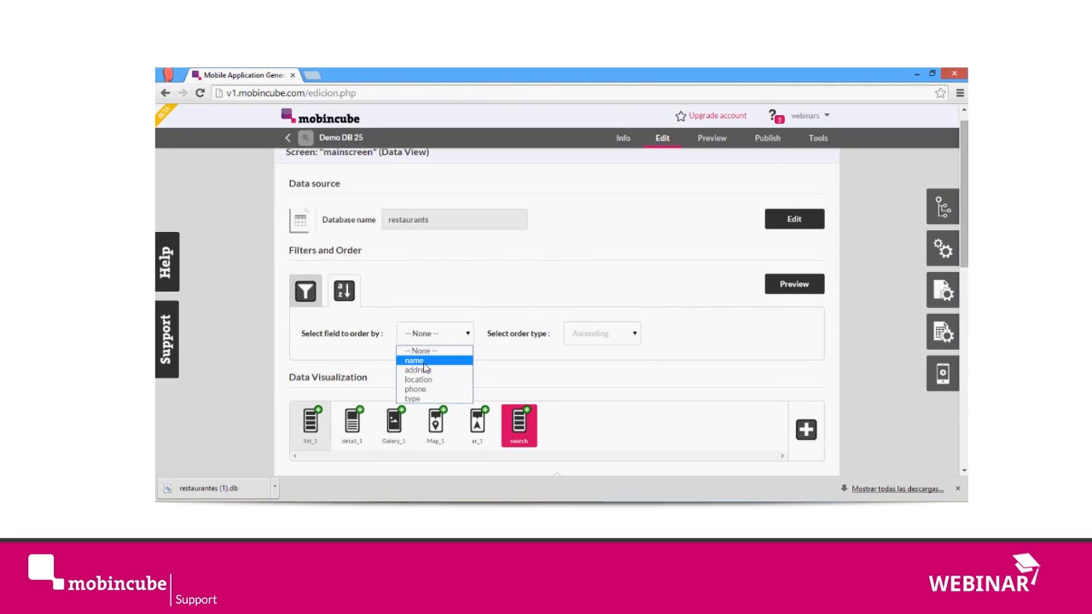
left_click(432, 362)
left_click(623, 334)
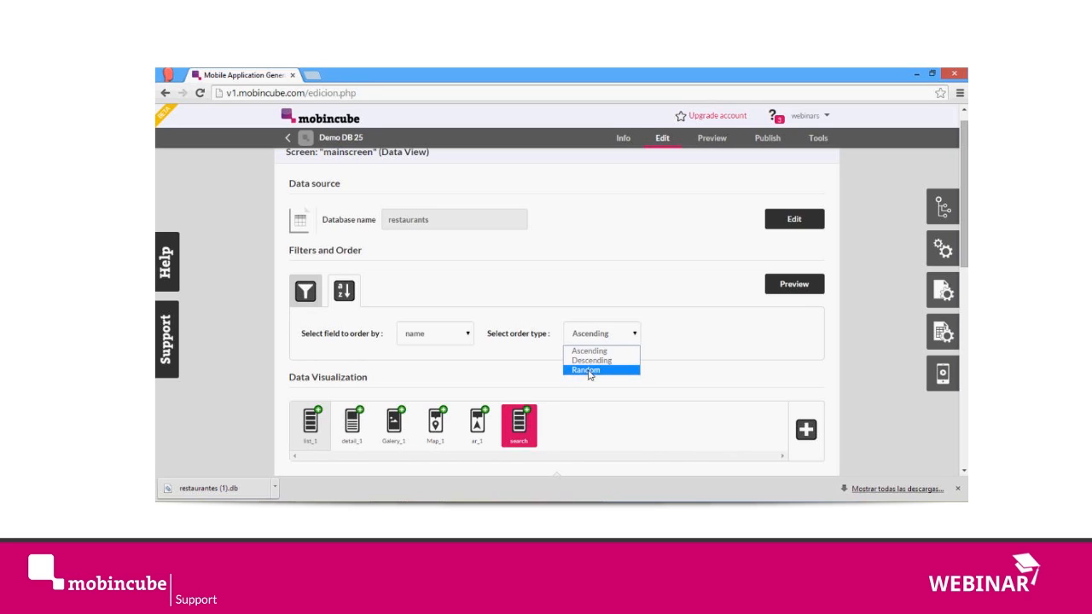
Step: Try ordering the data by location with the Nearest order type, restore ordering by name, and return to the filters
left_click(452, 329)
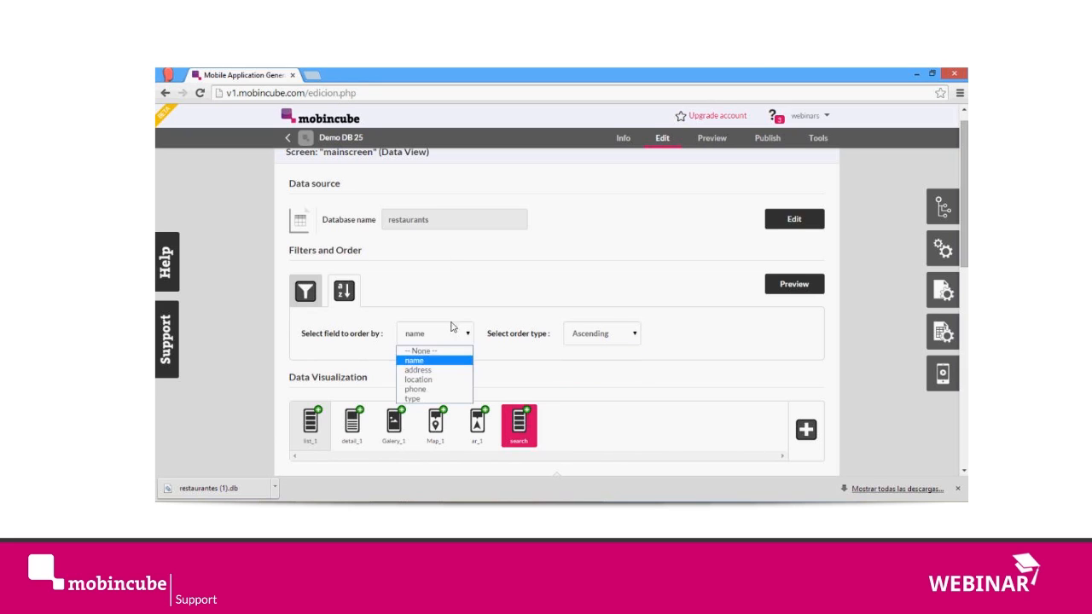
left_click(439, 381)
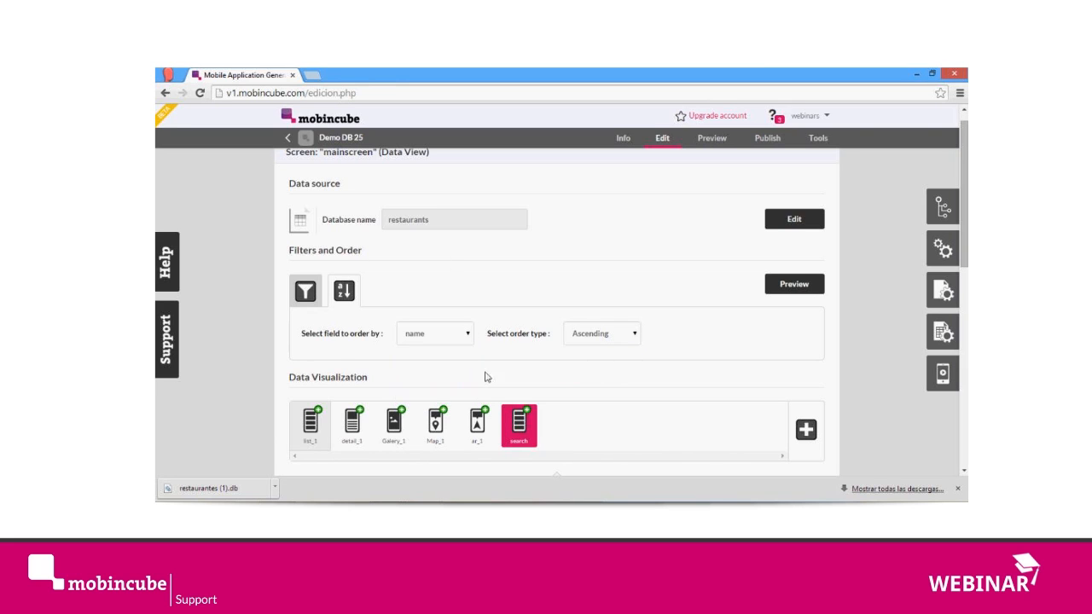
left_click(611, 340)
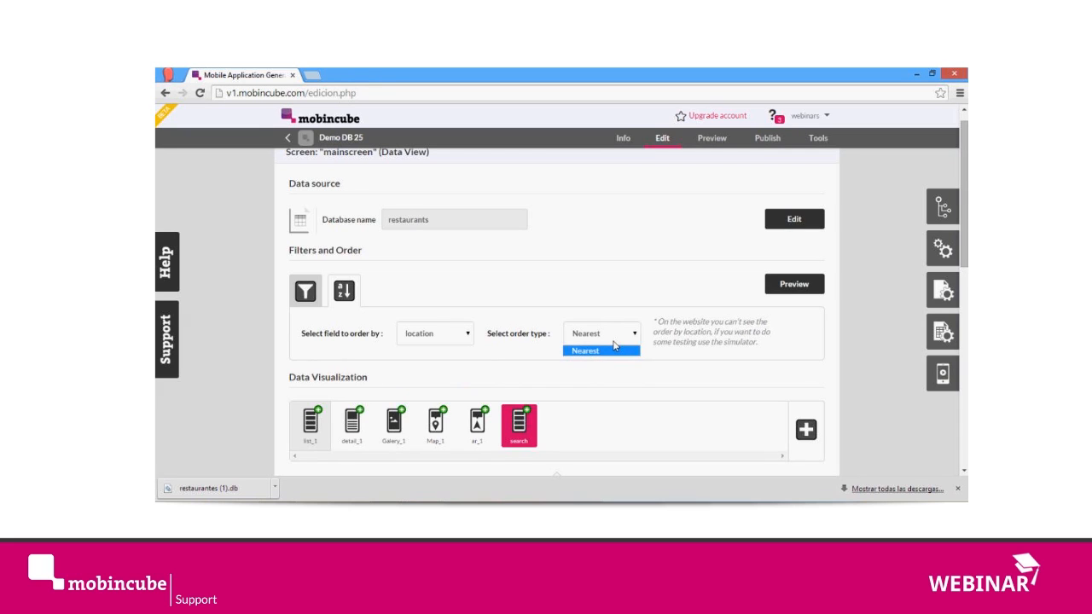
left_click(448, 329)
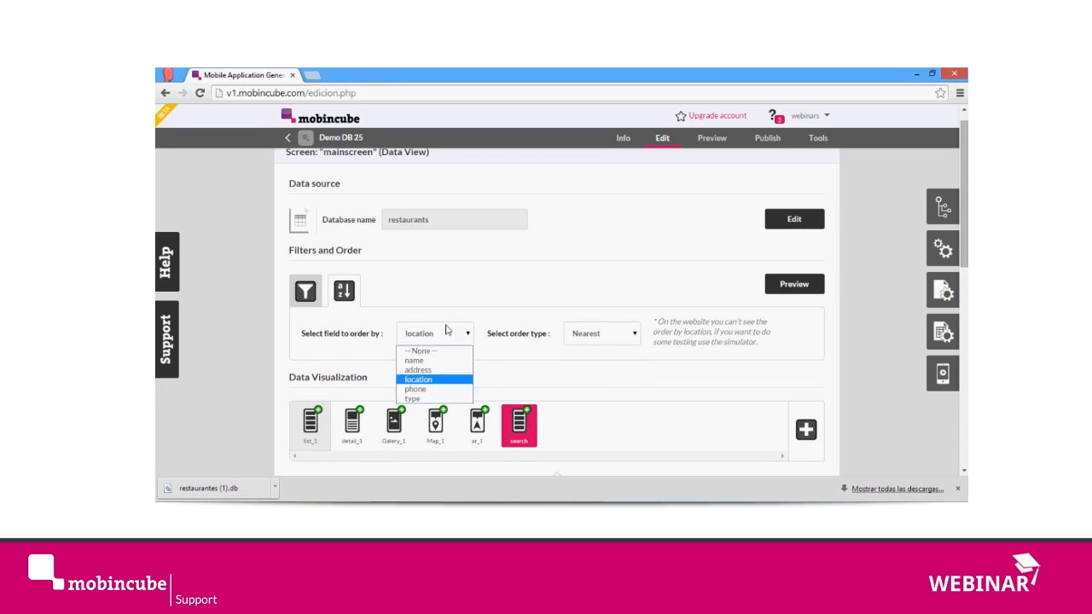
left_click(436, 362)
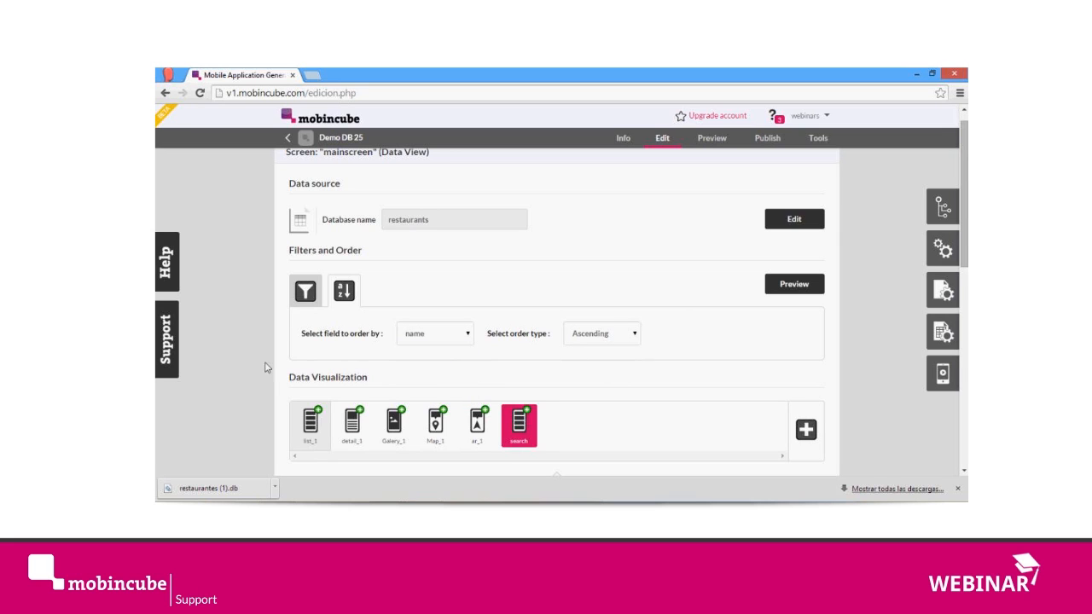
left_click(312, 292)
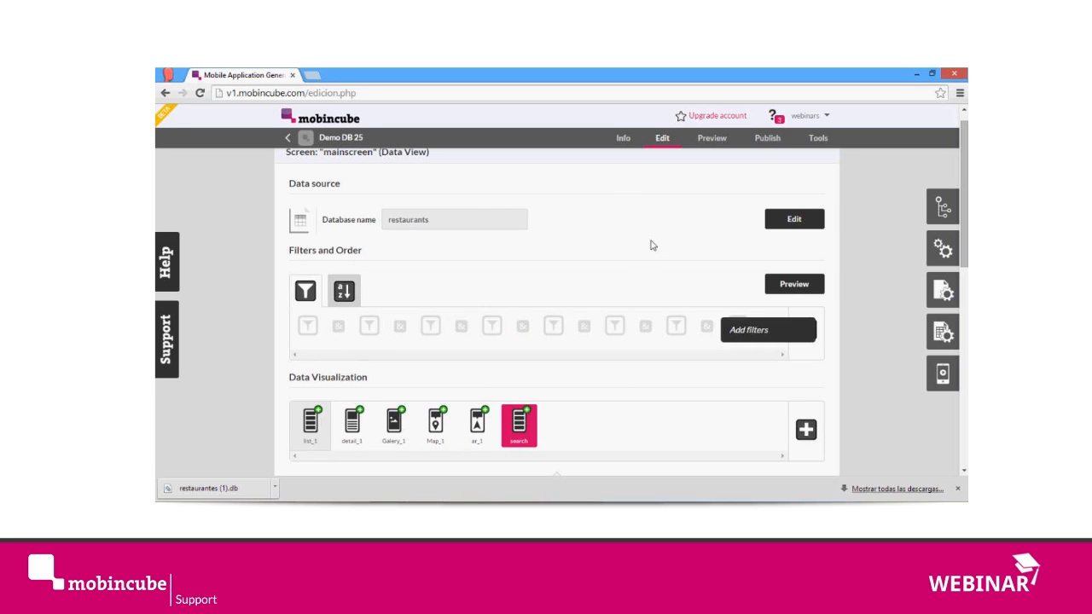
Step: Open the unassigned menu screen from the screen tree and make it an Option List screen
left_click(942, 209)
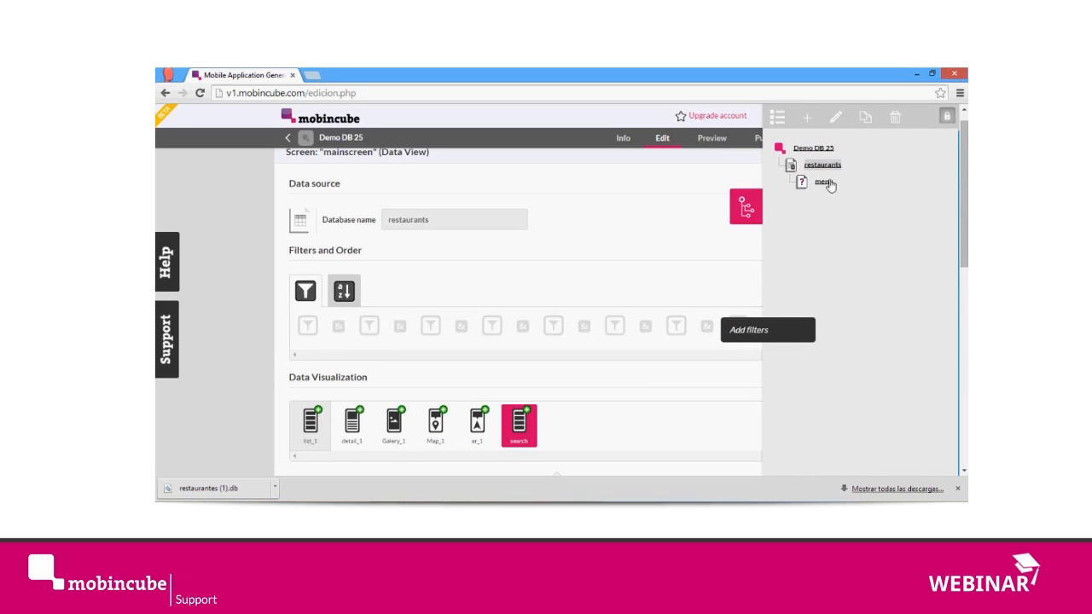
left_click(824, 183)
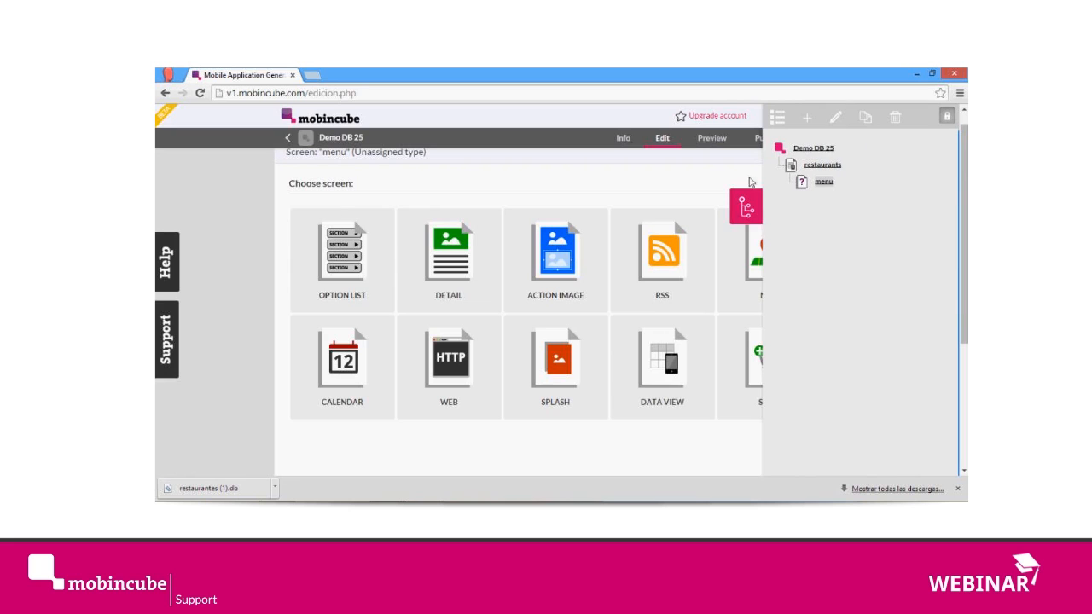
left_click(227, 301)
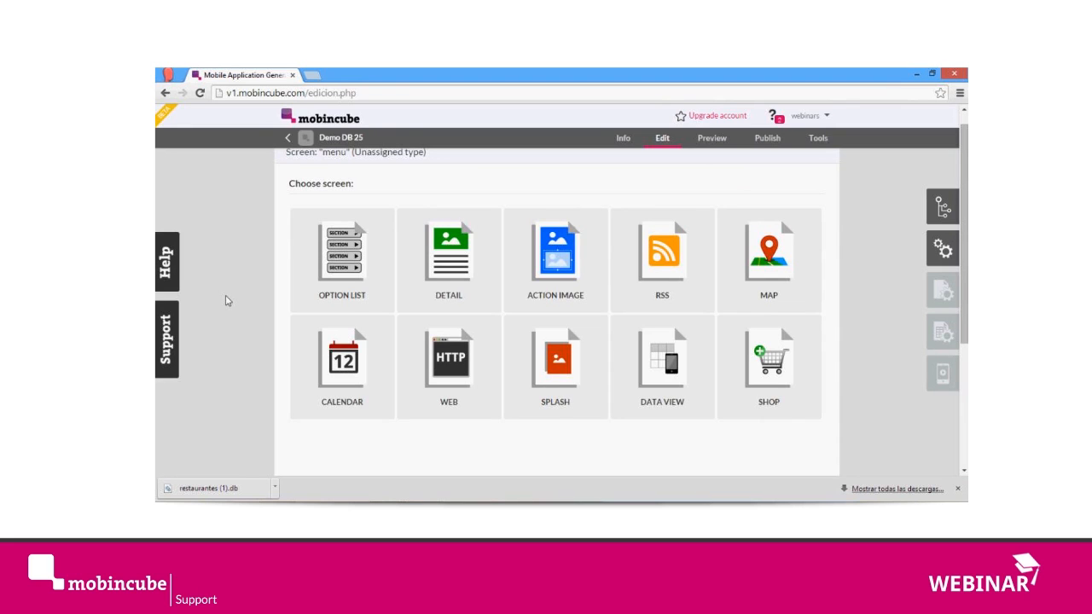
left_click(347, 260)
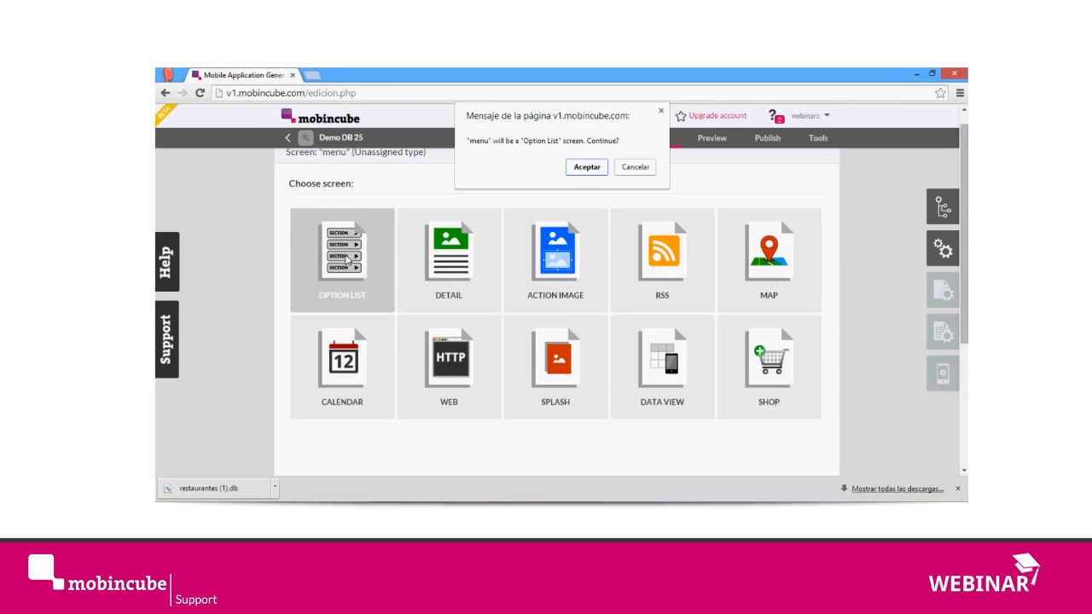
left_click(590, 169)
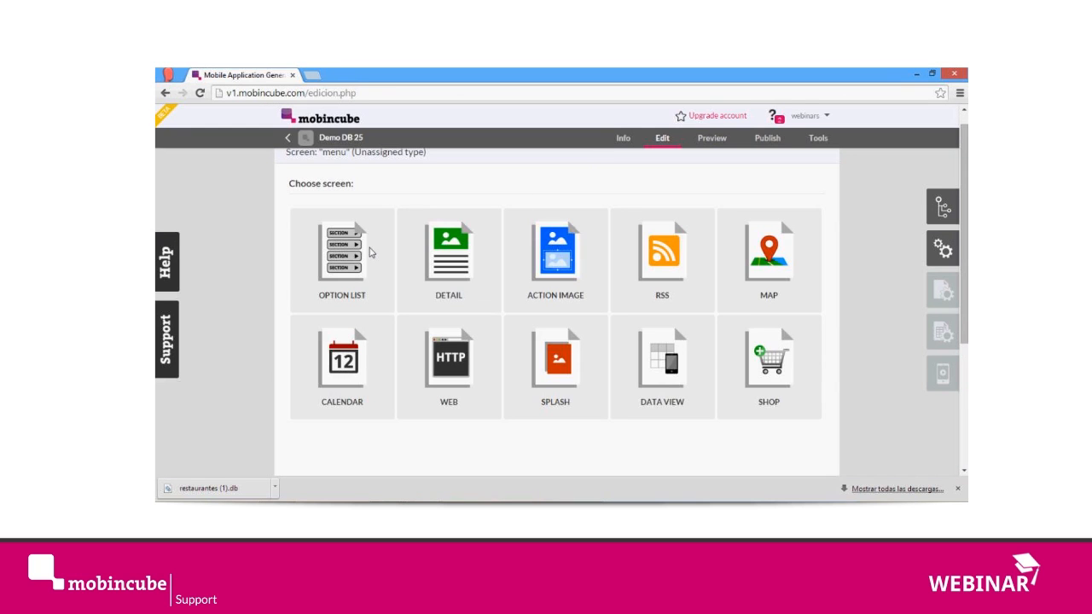
left_click(370, 252)
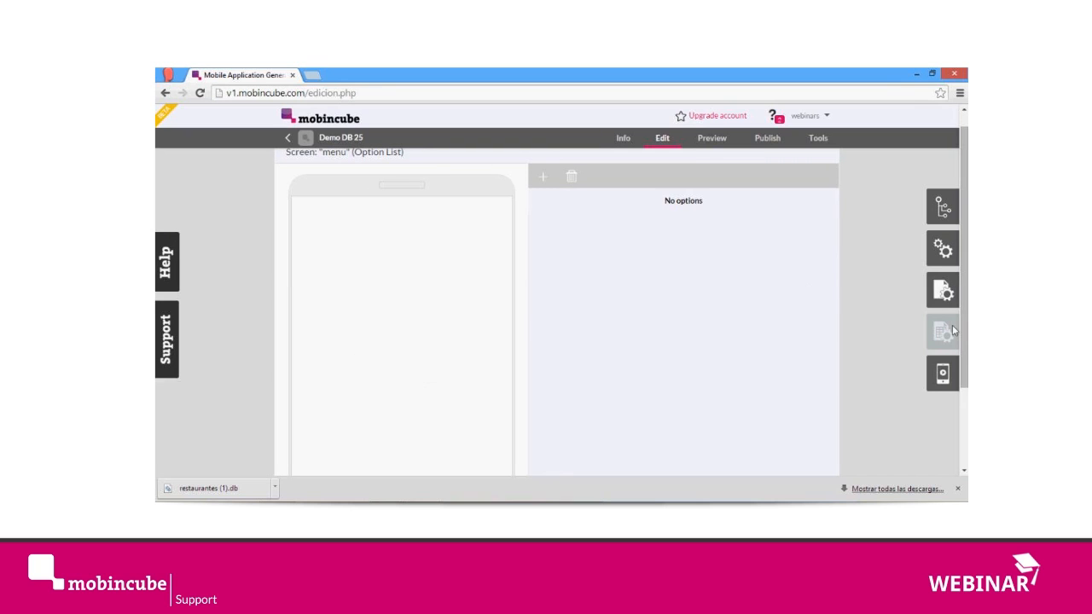
Step: Enable the icon bar at the foot of the menu screen
left_click(943, 290)
left_click(941, 154)
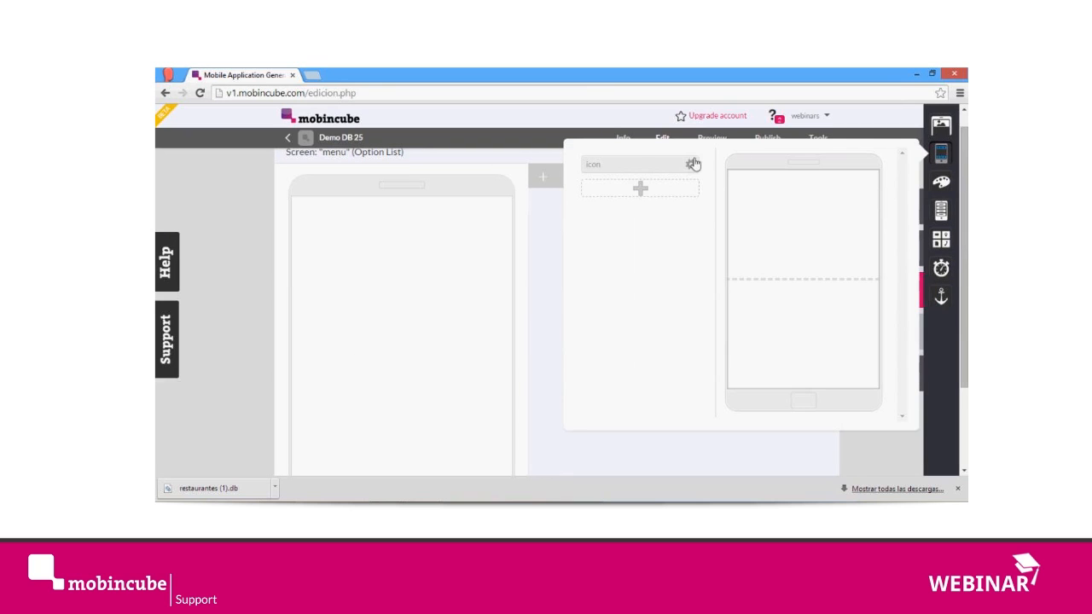
left_click(638, 166)
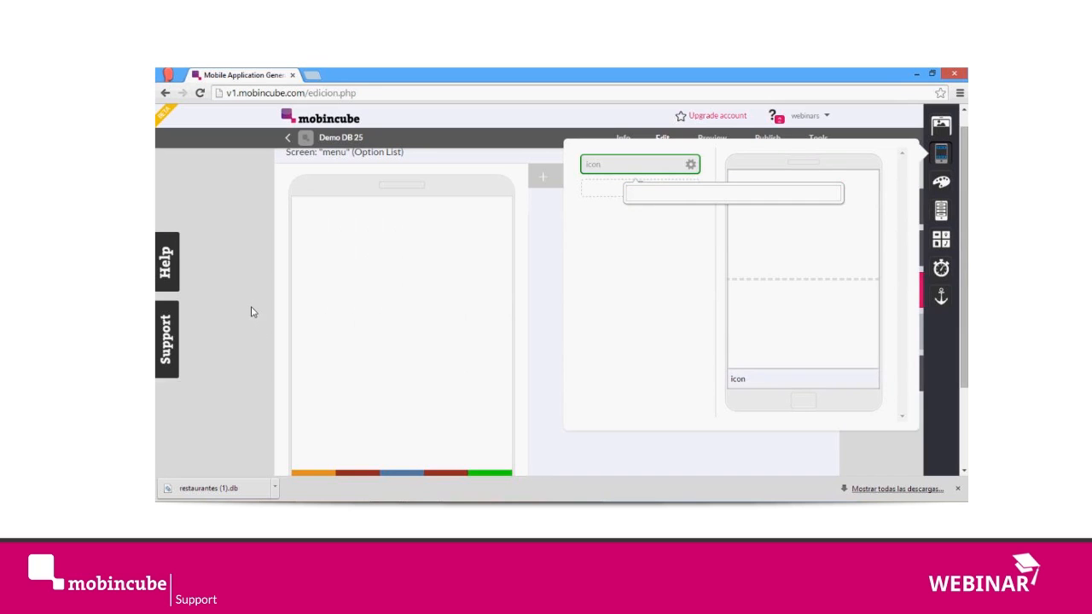
left_click(253, 313)
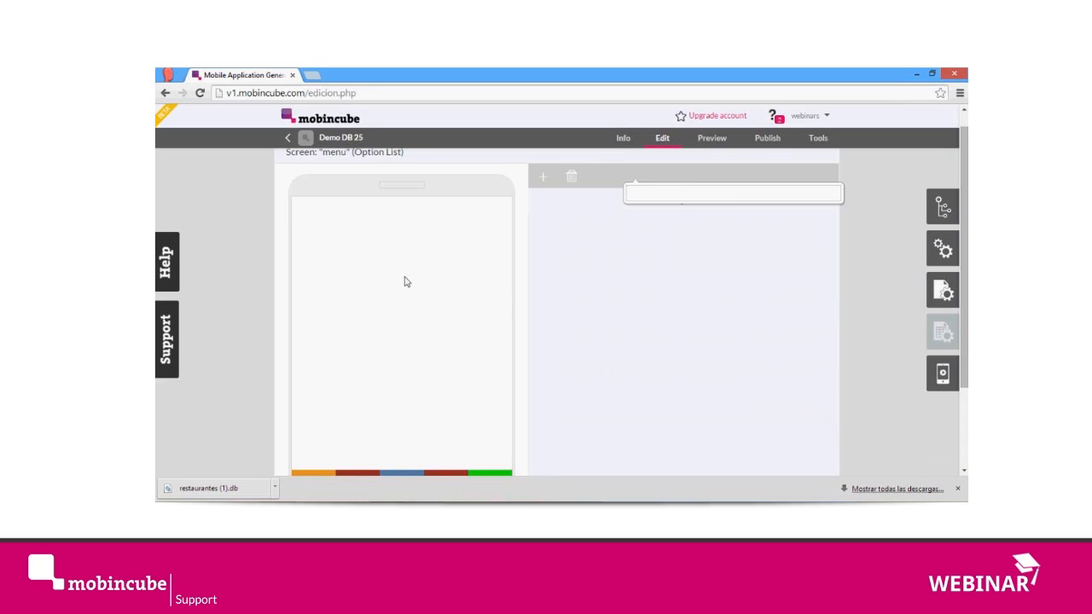
Step: Add four blank options to the menu screen's option list
left_click(544, 183)
left_click(545, 183)
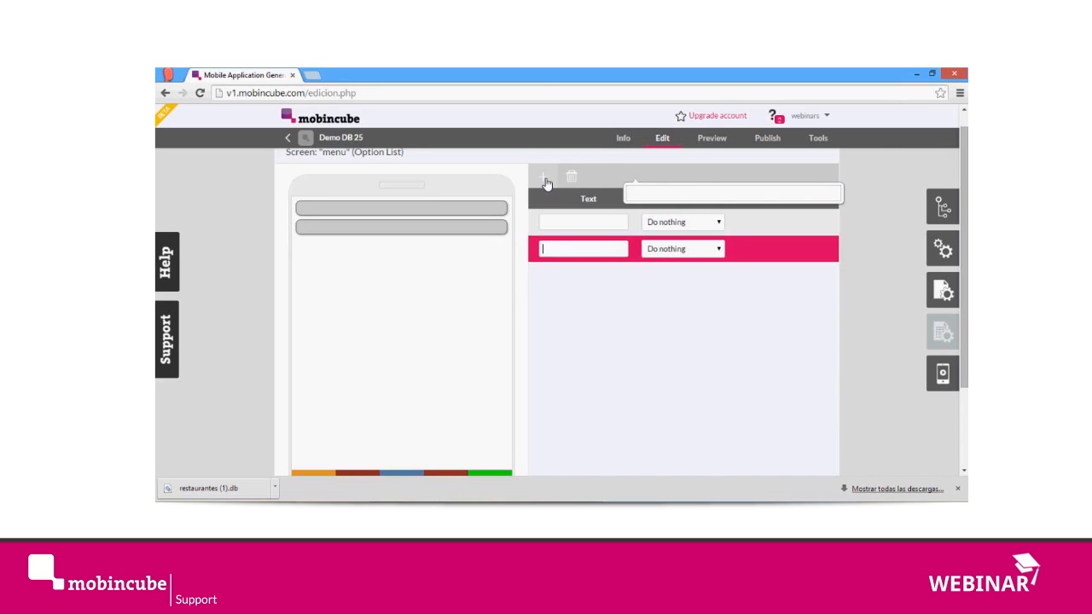
left_click(545, 183)
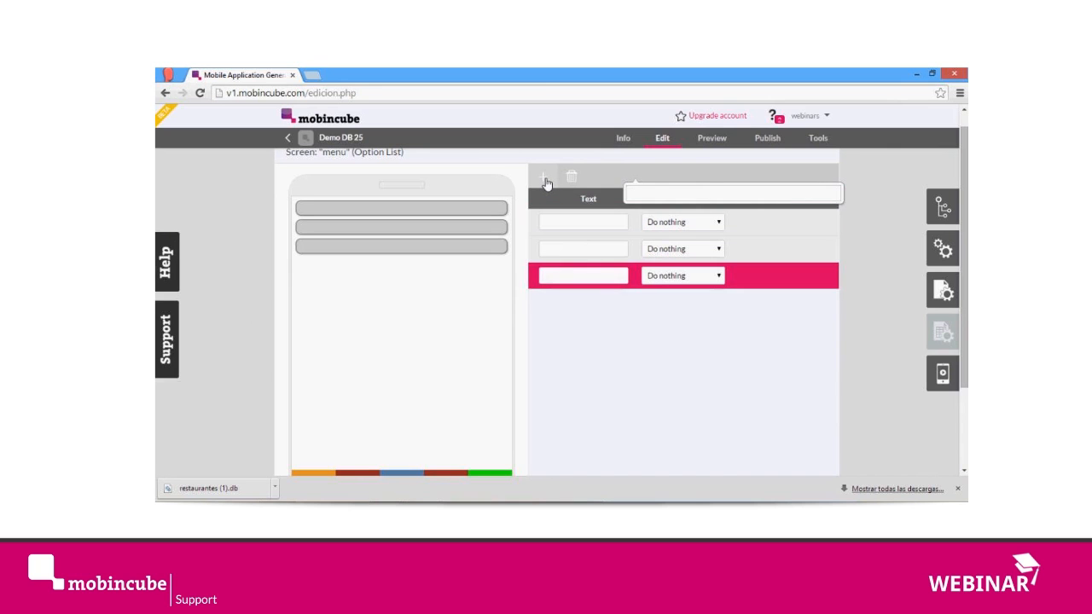
left_click(545, 182)
Step: Label the first menu option Show all and make it go to the restaurants screen
left_click(575, 225)
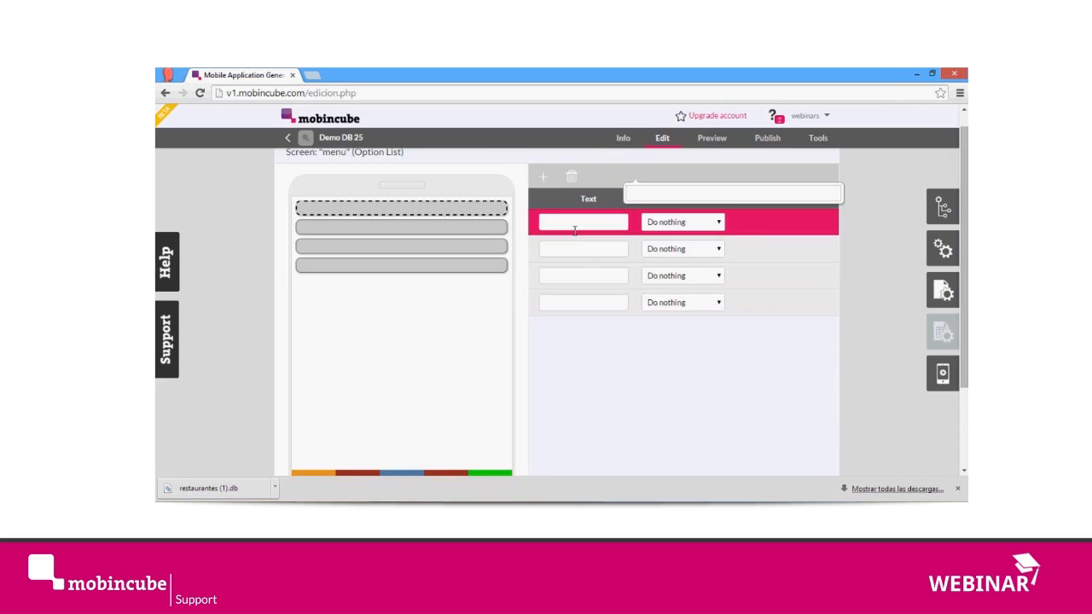
type("Show all")
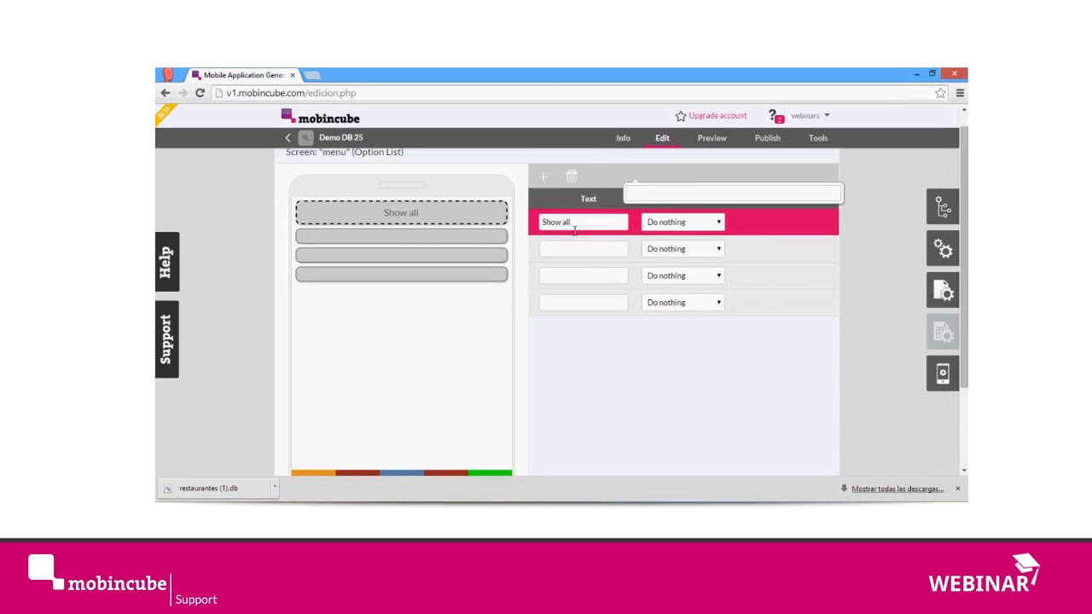
left_click(663, 225)
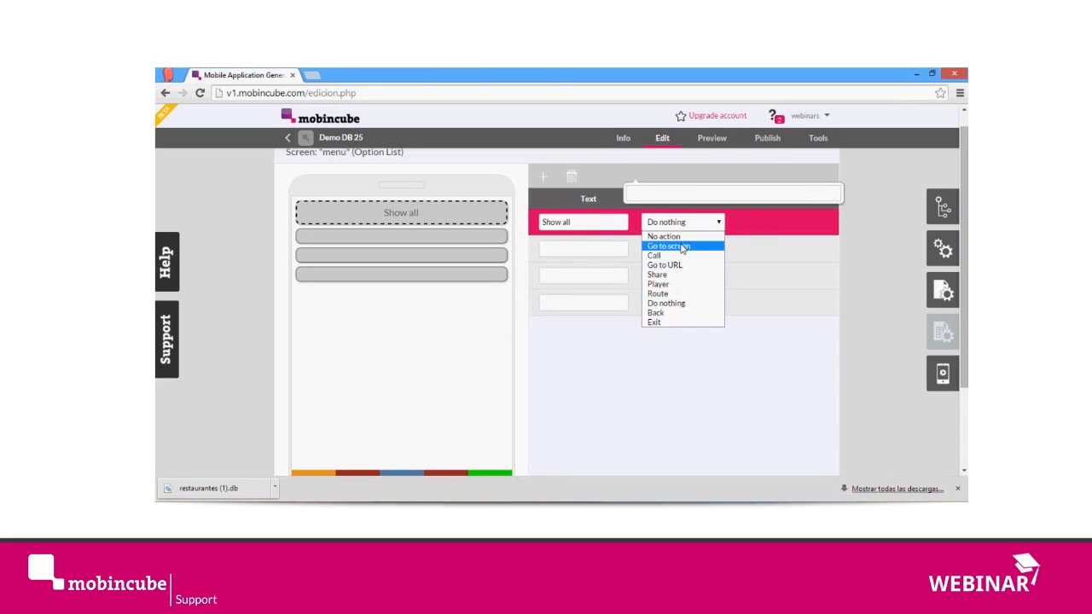
left_click(668, 246)
left_click(760, 223)
left_click(763, 245)
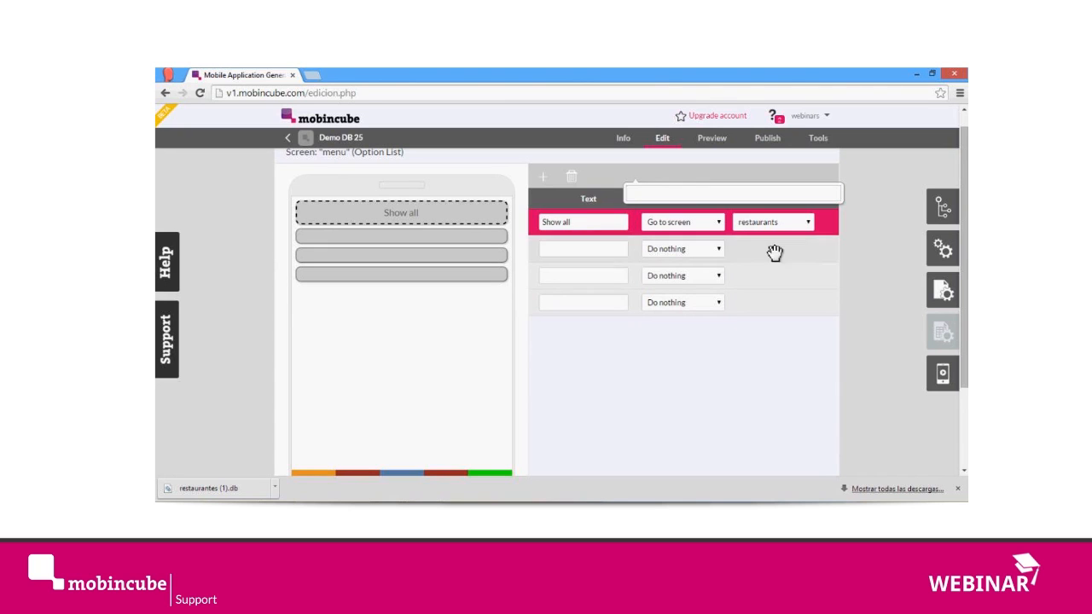
Step: Label the second menu option American and the third one Asia
left_click(571, 253)
type("American")
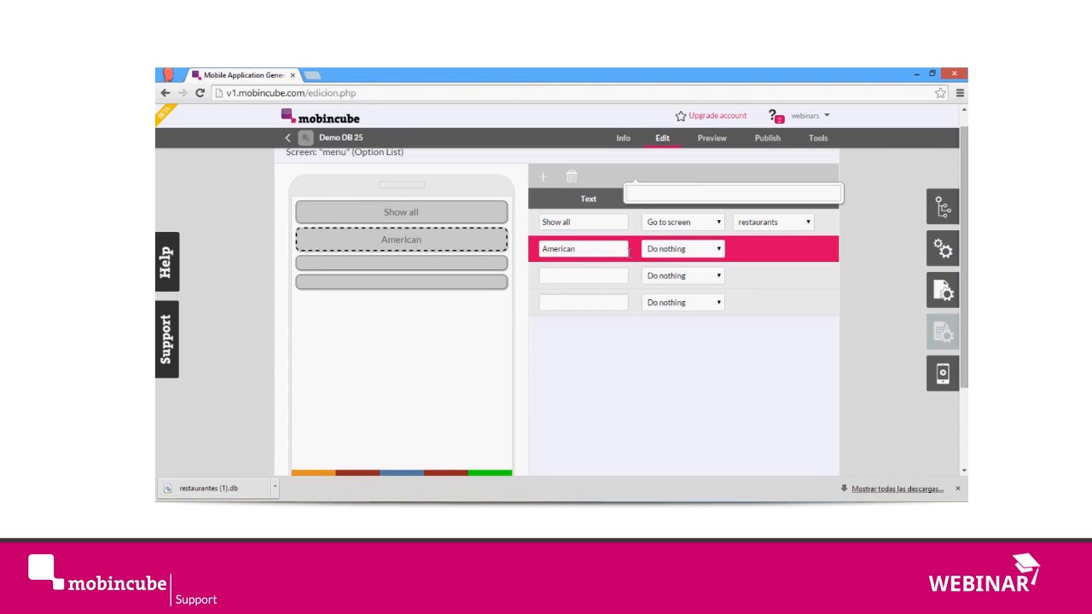
left_click(708, 249)
left_click(854, 281)
left_click(588, 276)
type("Asia")
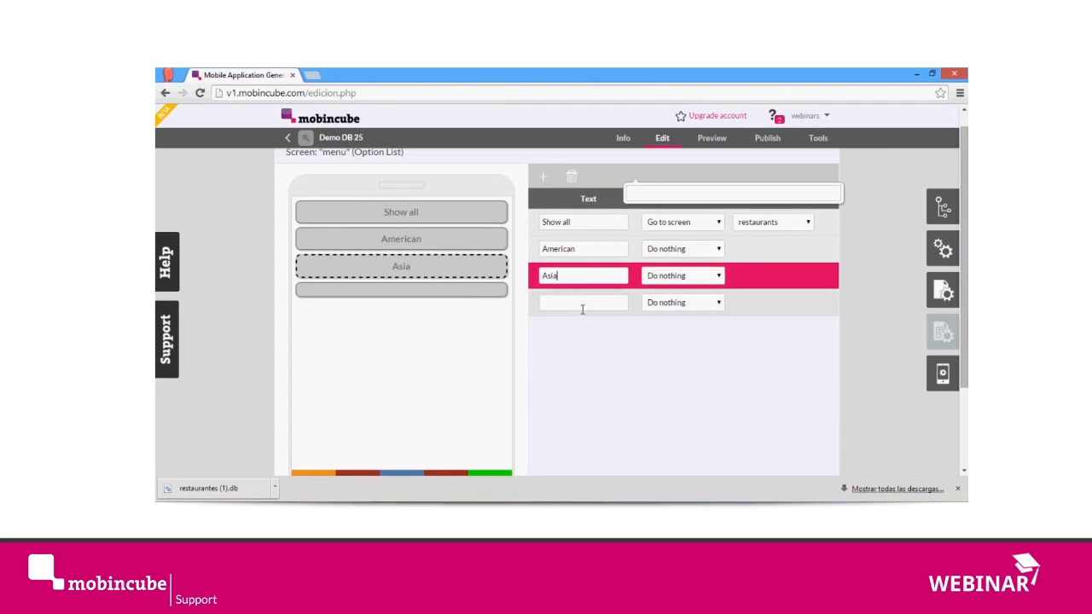
Step: Label the fourth menu option Mediterranean
left_click(583, 305)
type("It")
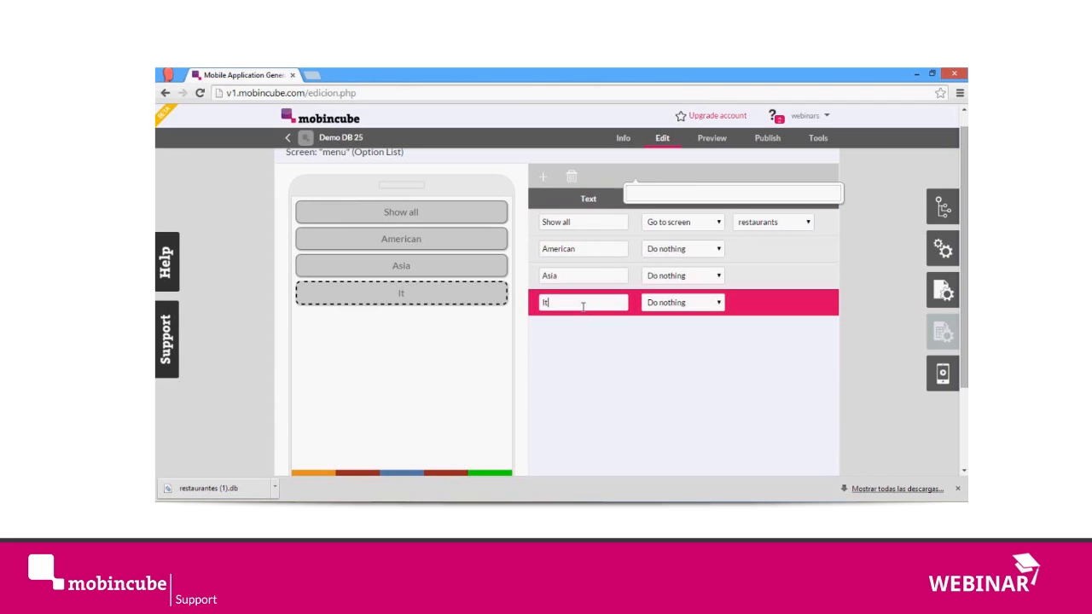
type("alian")
key("ctrl+a")
type("M")
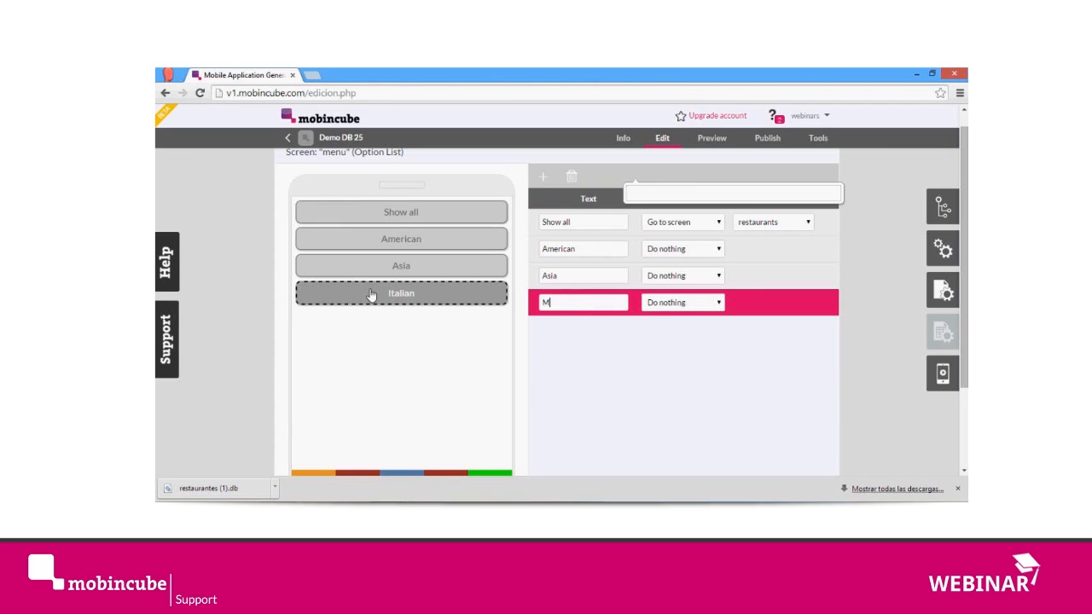
type("editerranean")
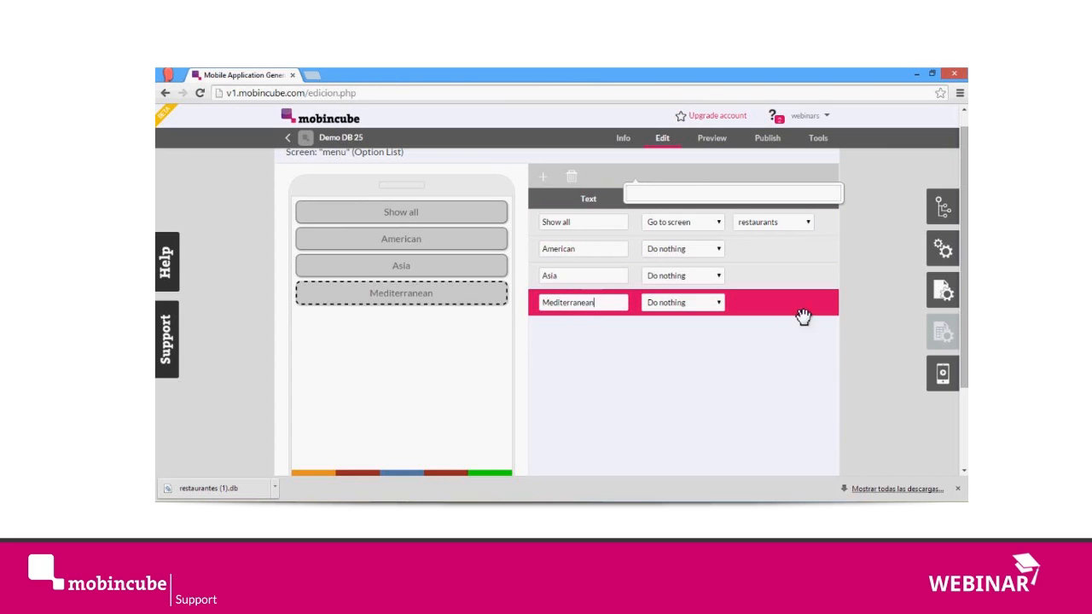
left_click(884, 275)
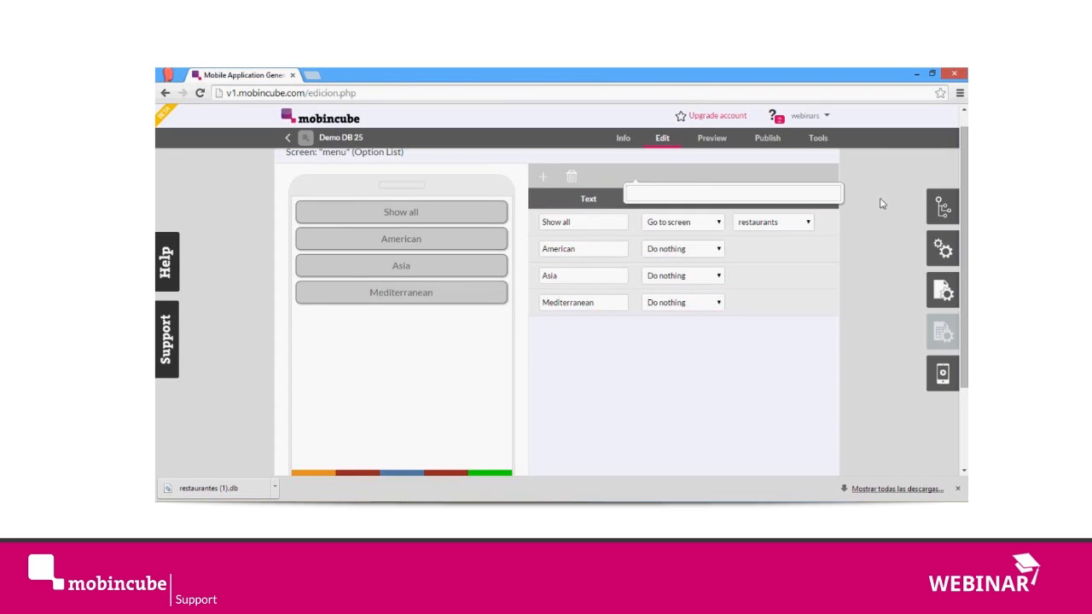
Step: Reopen the menu screen's icon bar settings and dismiss the leftover blank pop-up covering the option table
left_click(941, 291)
left_click(941, 152)
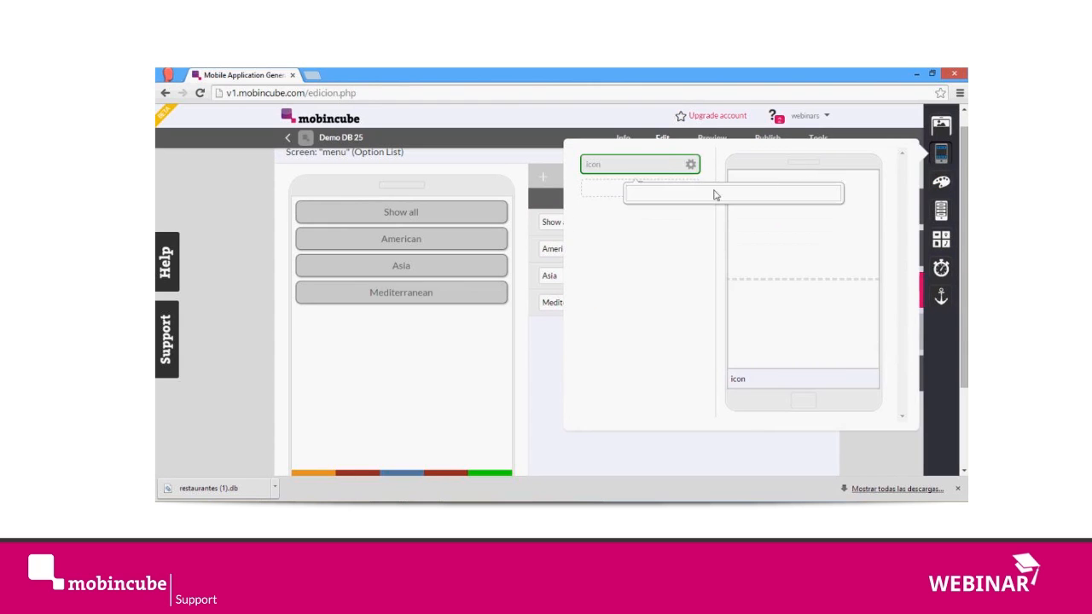
left_click(748, 459)
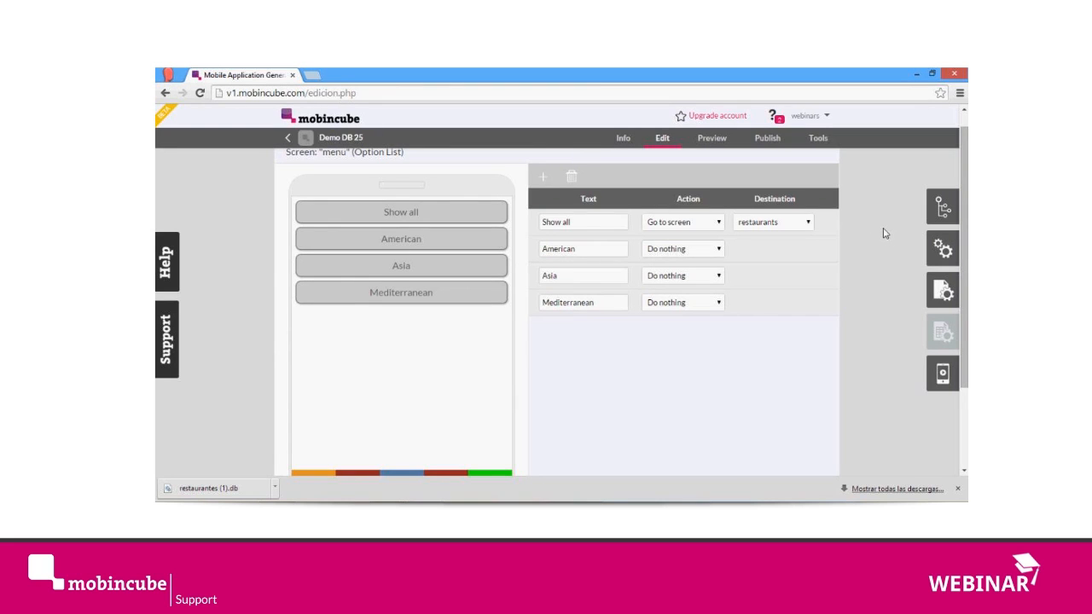
scroll(891, 217, "down", 1)
scroll(893, 213, "up", 1)
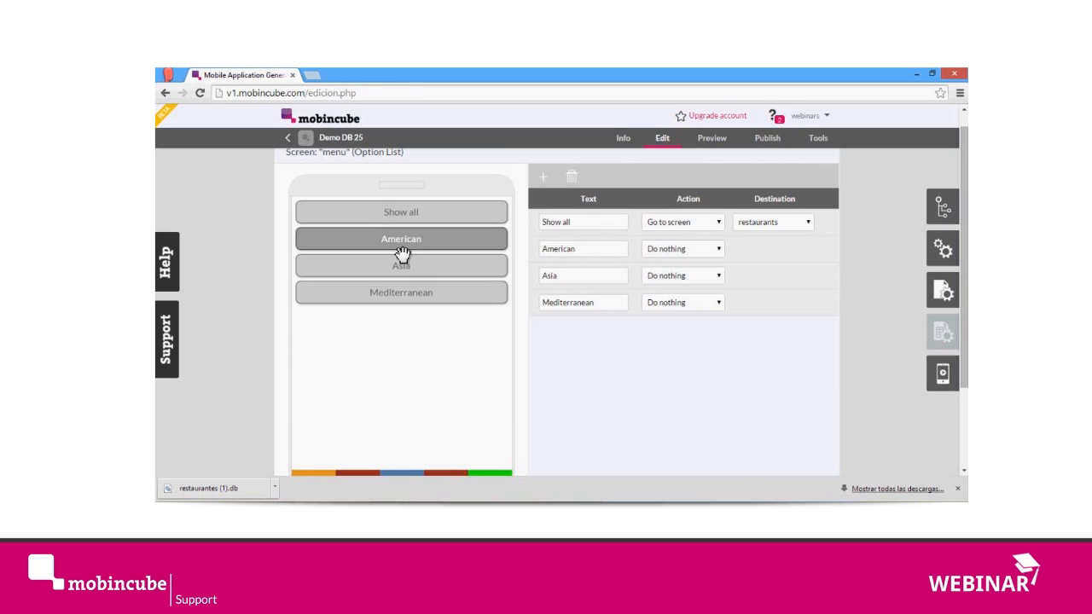
Step: Clone the restaurants screen under the name restaurants_ame
left_click(941, 209)
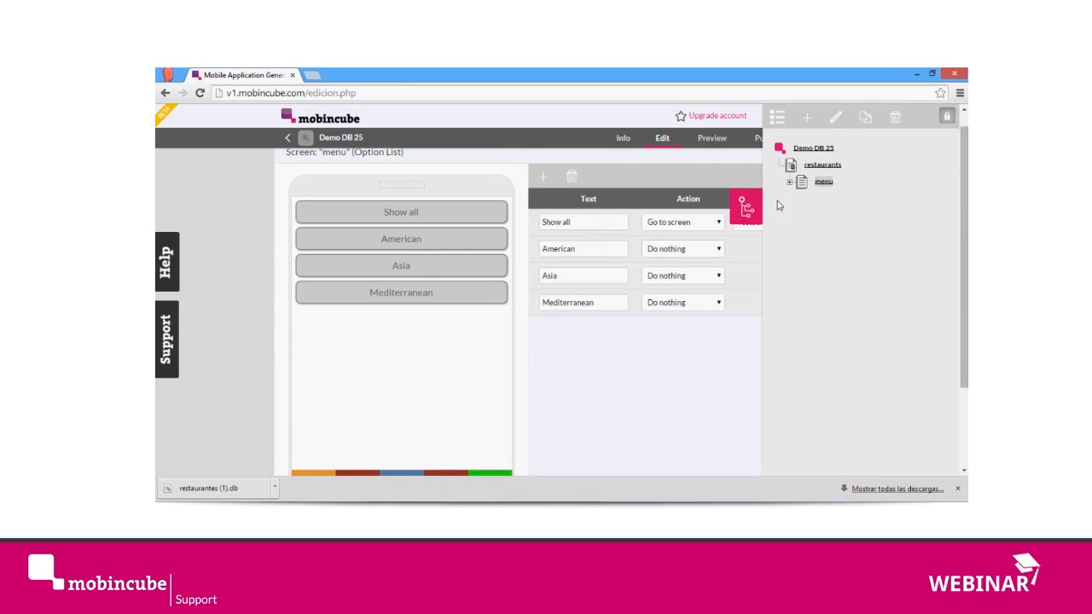
left_click(789, 182)
left_click(823, 166)
left_click(871, 124)
key("Right")
key("BackSpace")
key("BackSpace")
type("_ame")
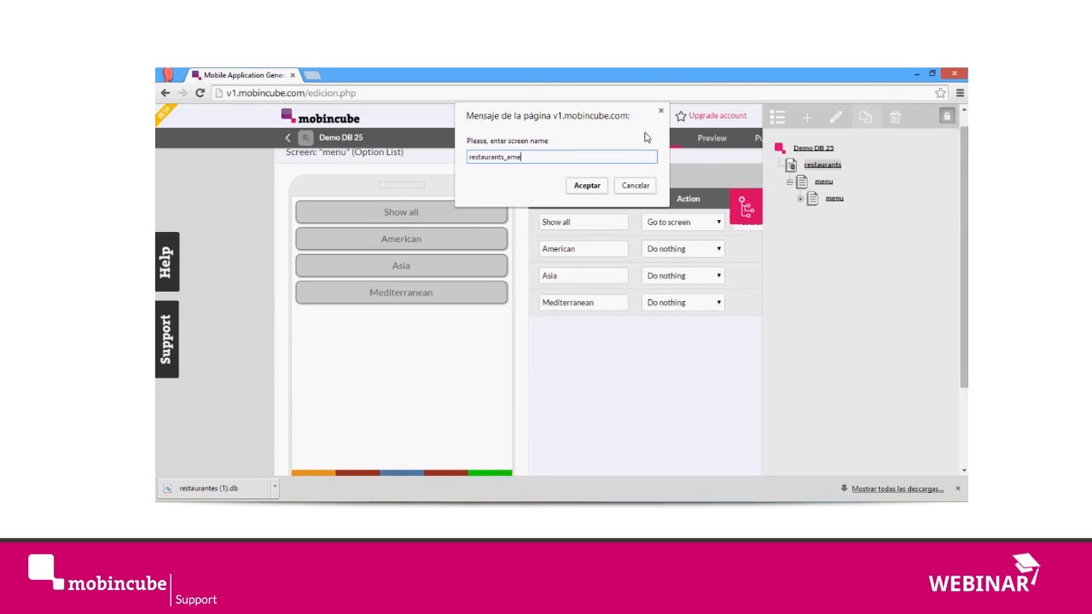
left_click(587, 185)
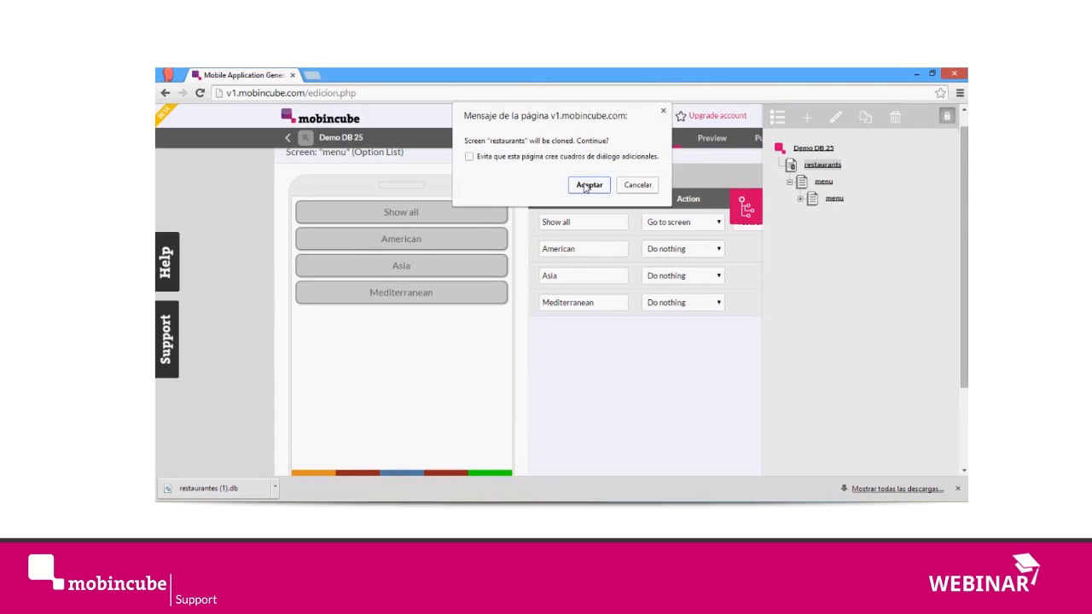
left_click(587, 185)
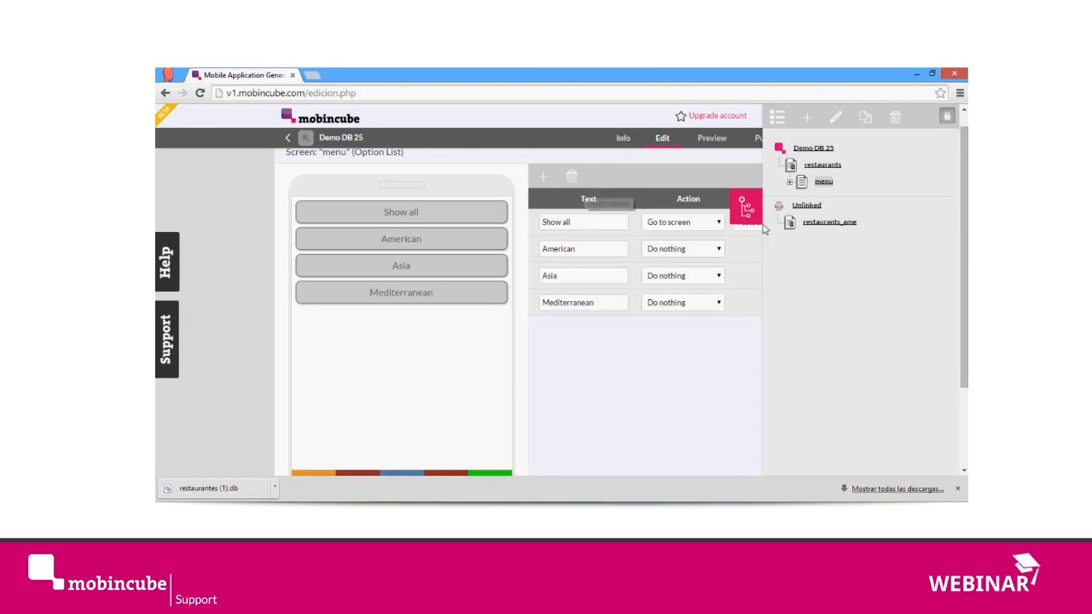
Step: Open the restaurants_ame screen, add a filter to its data and open the filter's condition
left_click(832, 223)
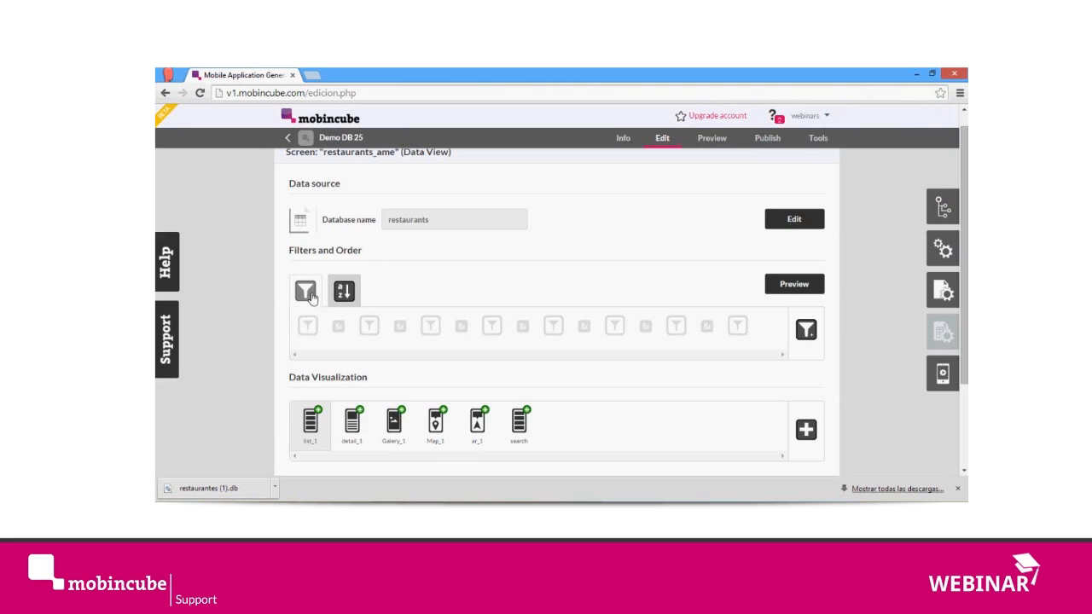
left_click_drag(325, 155, 398, 154)
left_click(257, 296)
left_click(807, 331)
left_click(312, 332)
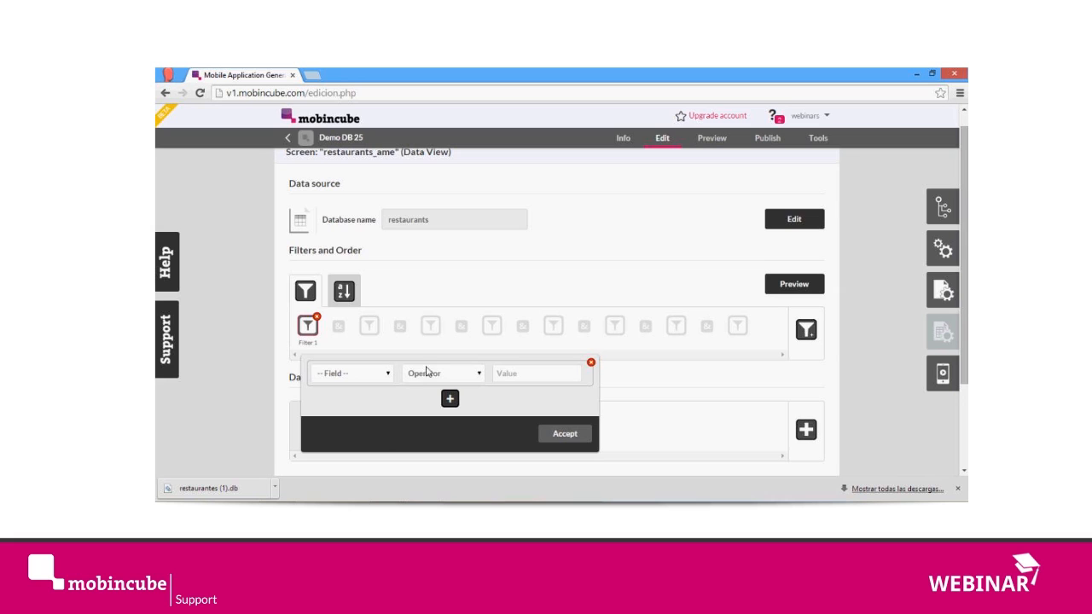
Step: Set the filter condition to name Include America and accept it
left_click(380, 375)
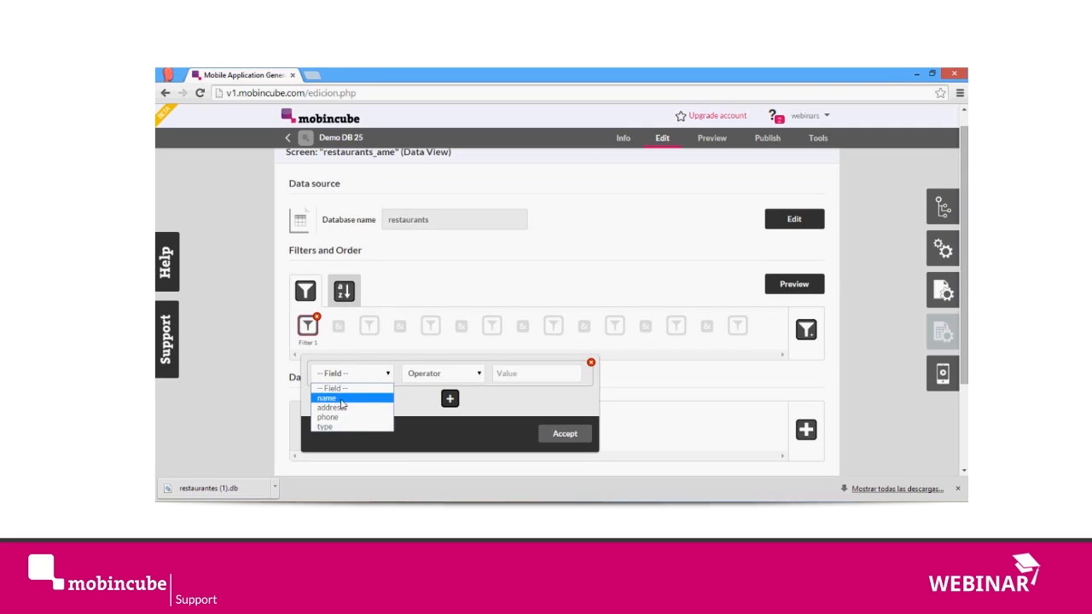
left_click(342, 399)
left_click(442, 373)
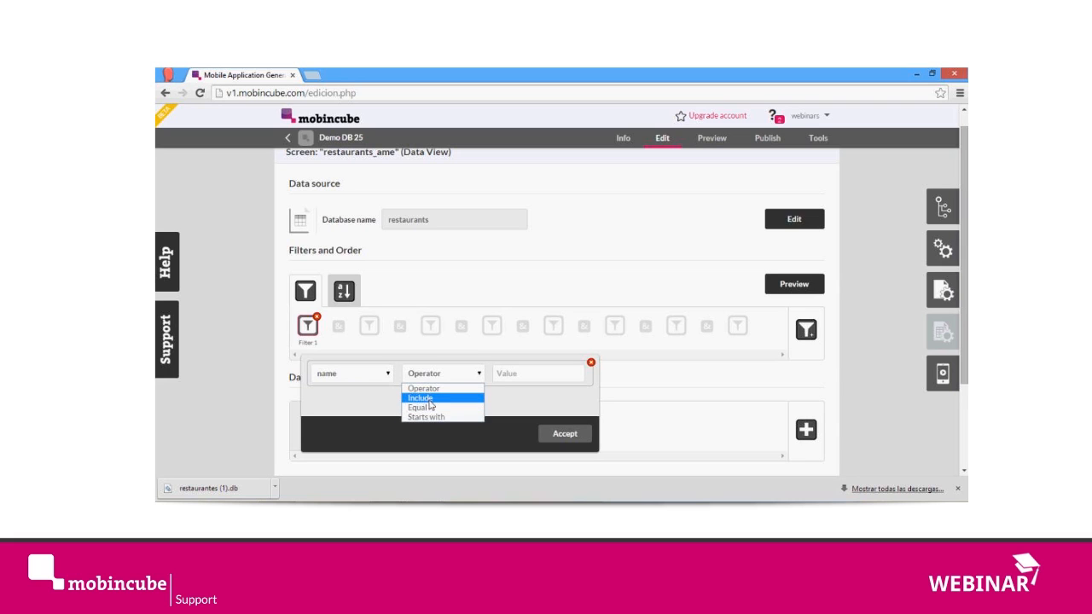
left_click(430, 398)
left_click(514, 381)
type("America")
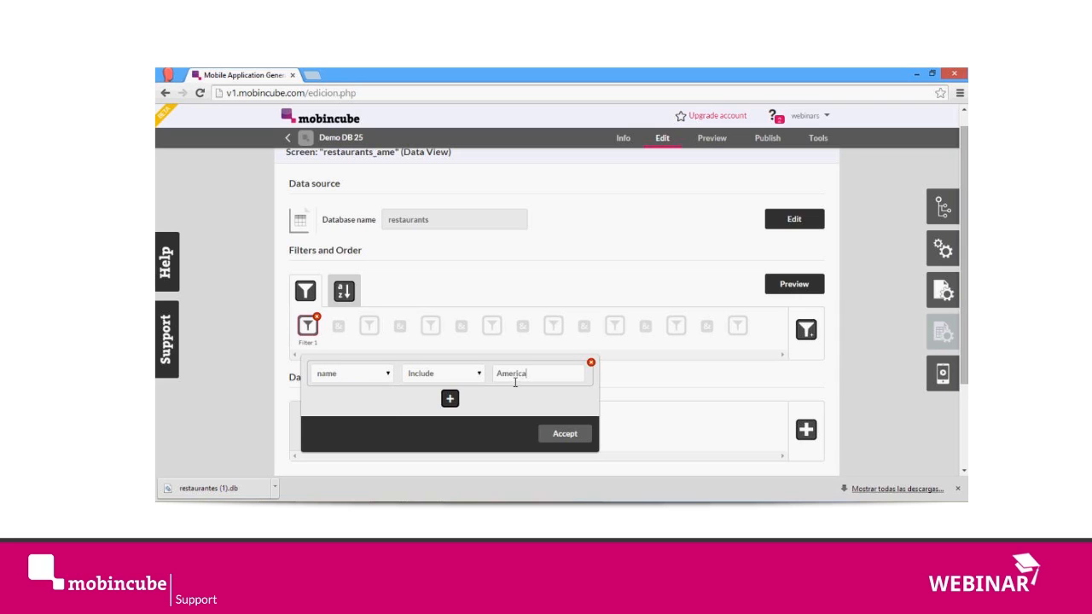
left_click(561, 432)
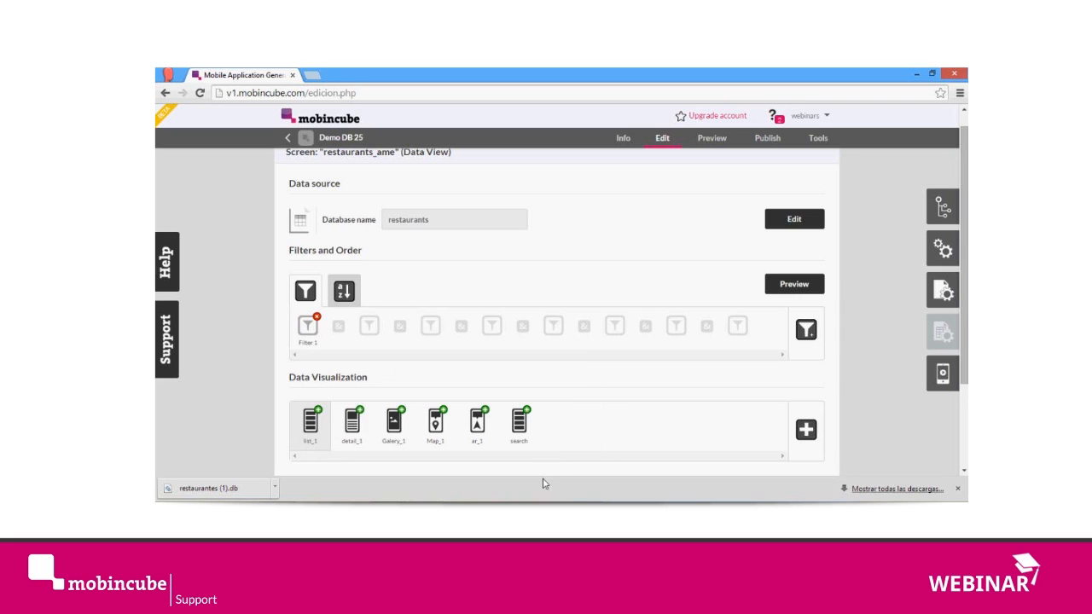
Step: Compare the restaurants database records with the filtered preview and the filter's condition
left_click(794, 220)
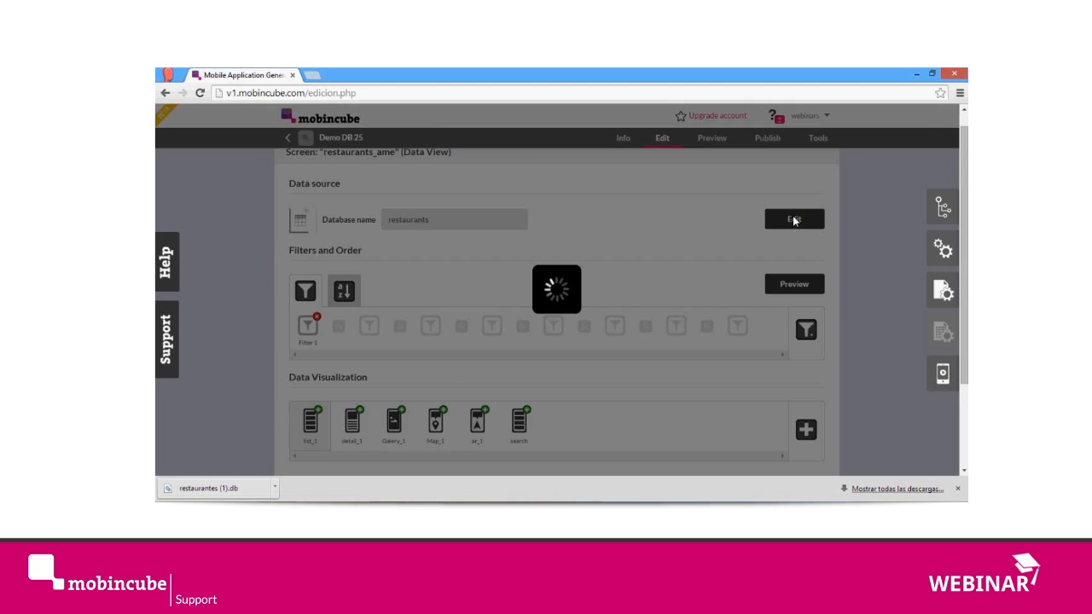
scroll(437, 317, "up", 1)
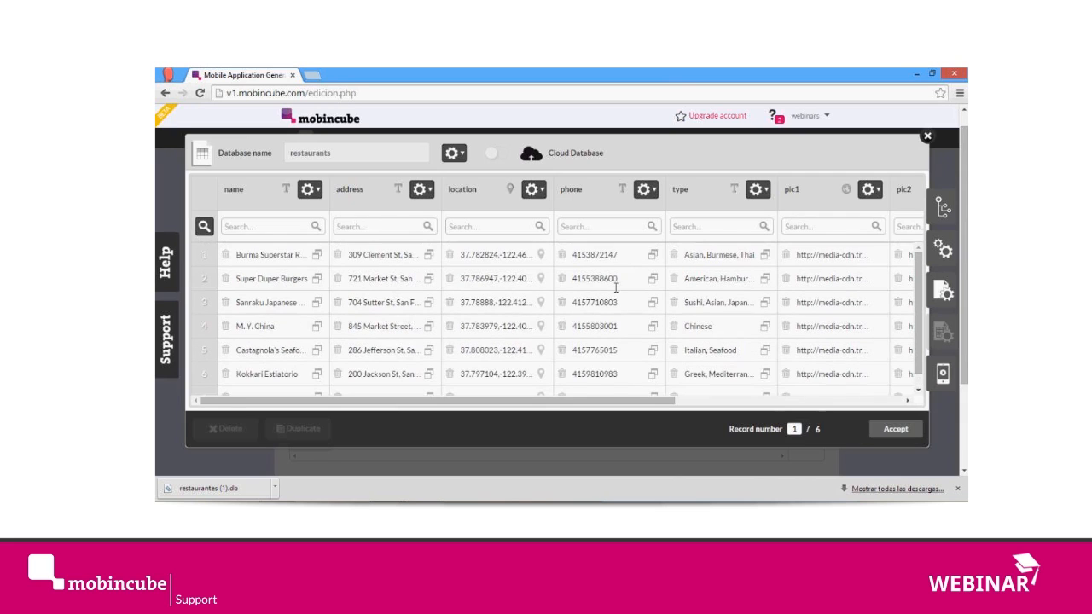
left_click(926, 138)
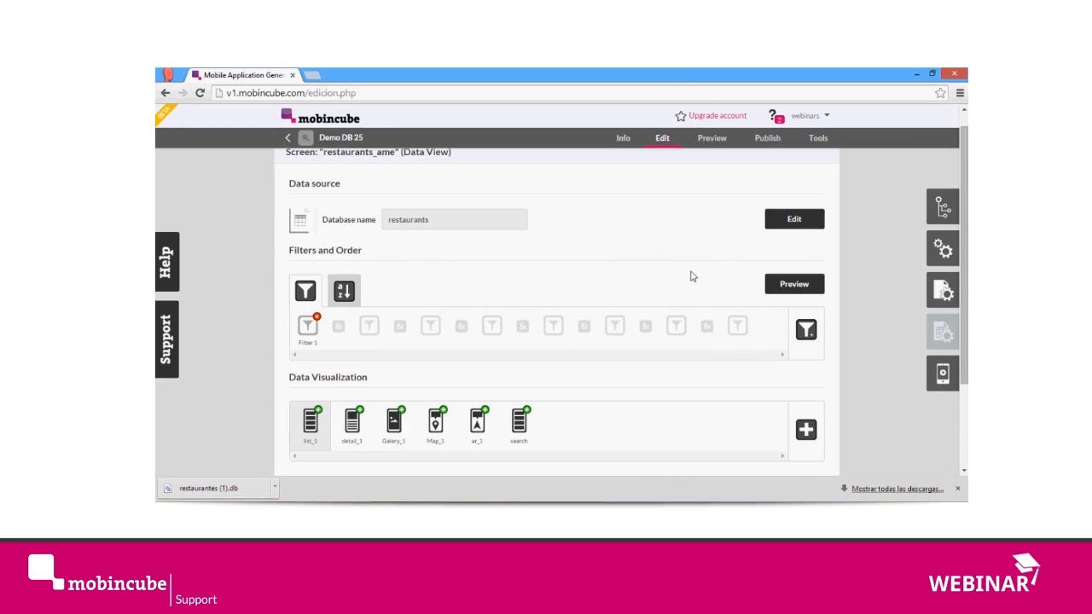
left_click(802, 287)
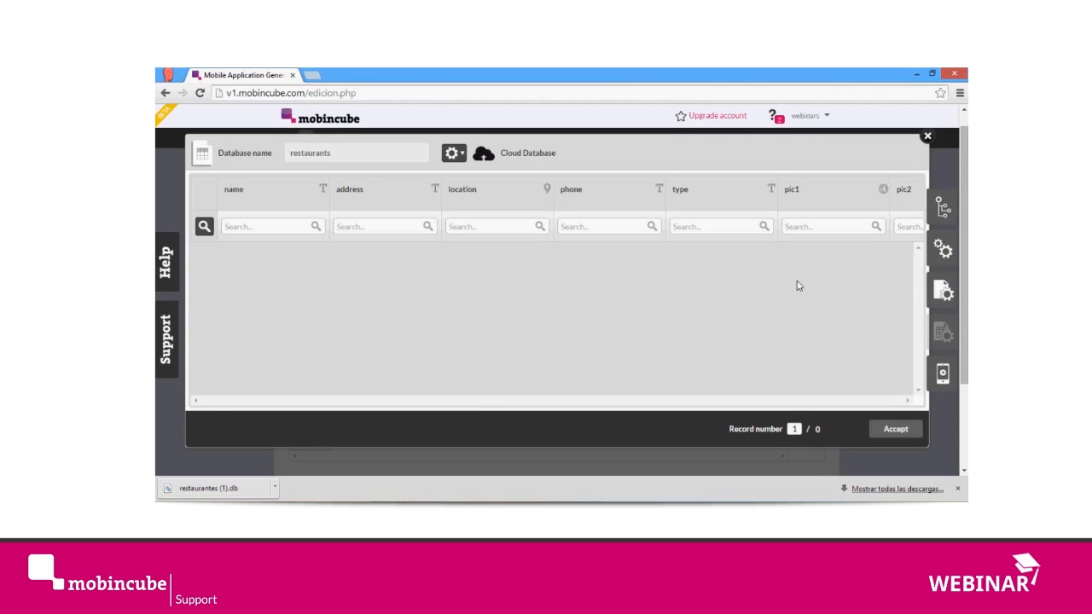
left_click(893, 429)
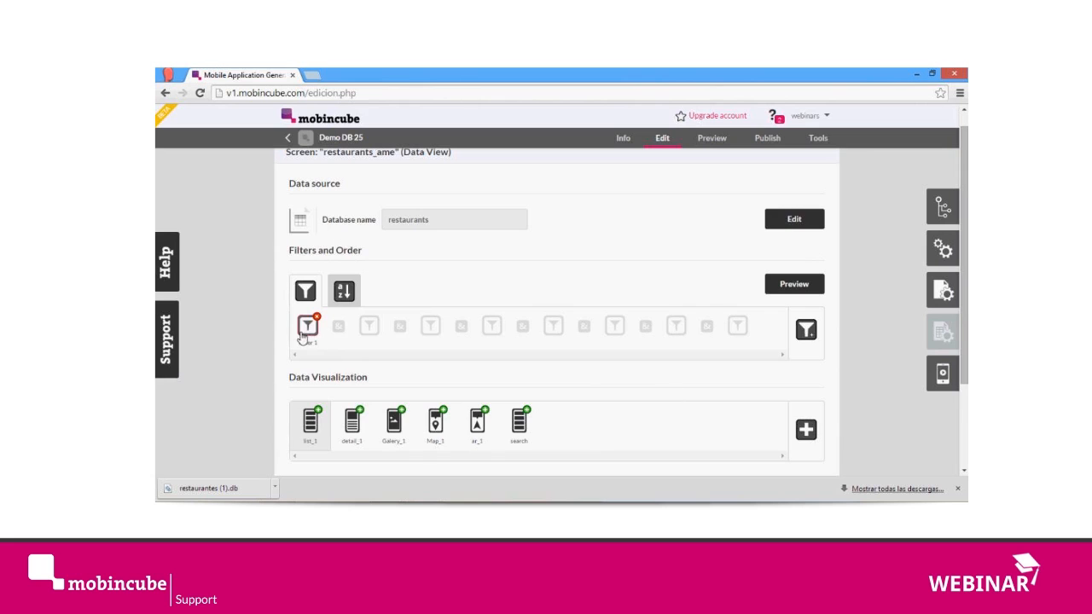
left_click(304, 336)
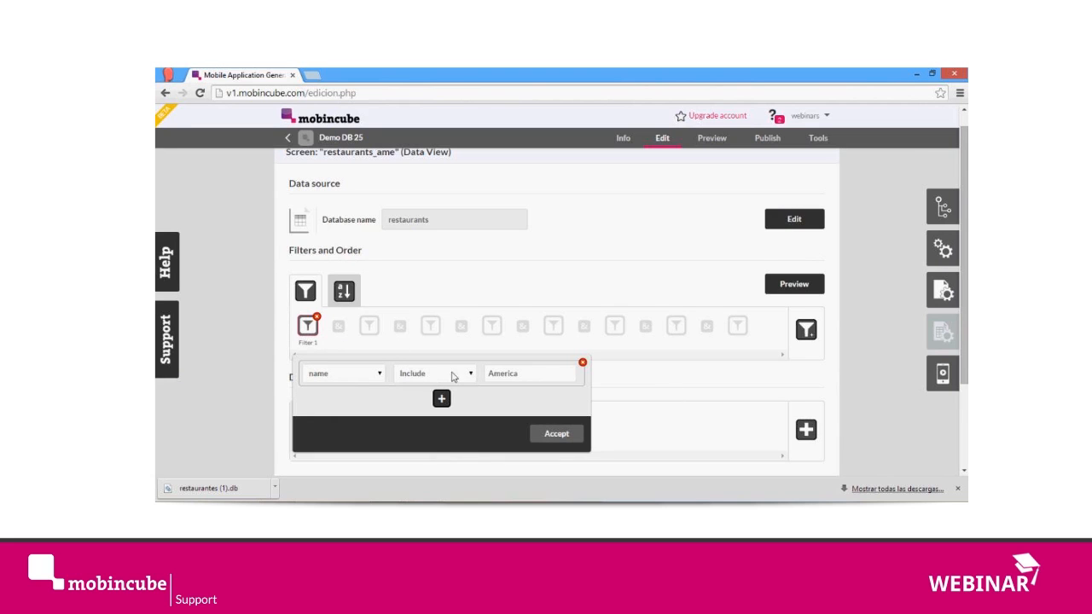
left_click(563, 434)
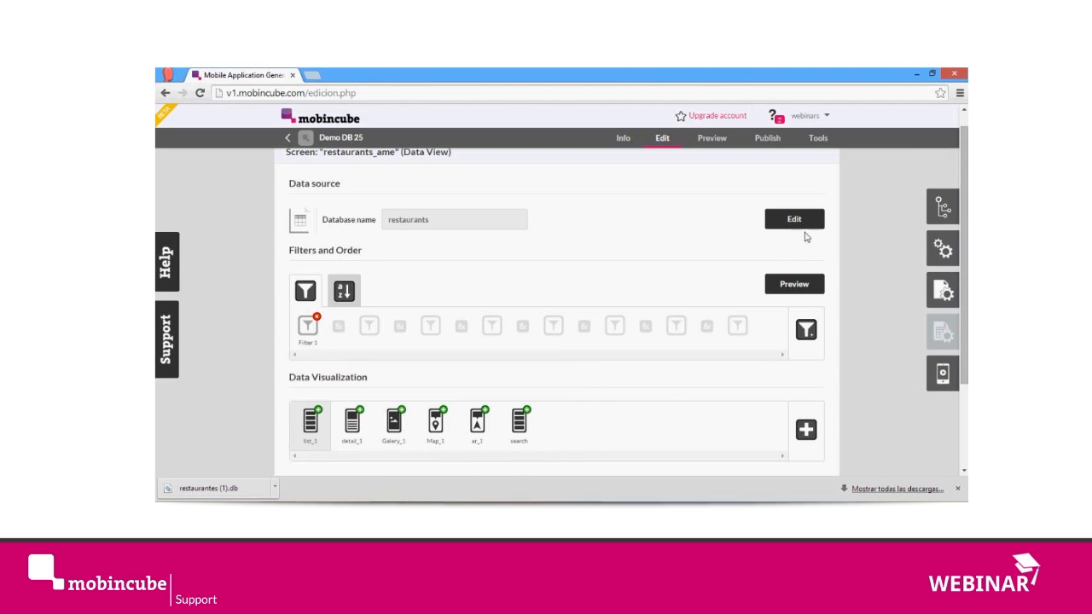
left_click(807, 218)
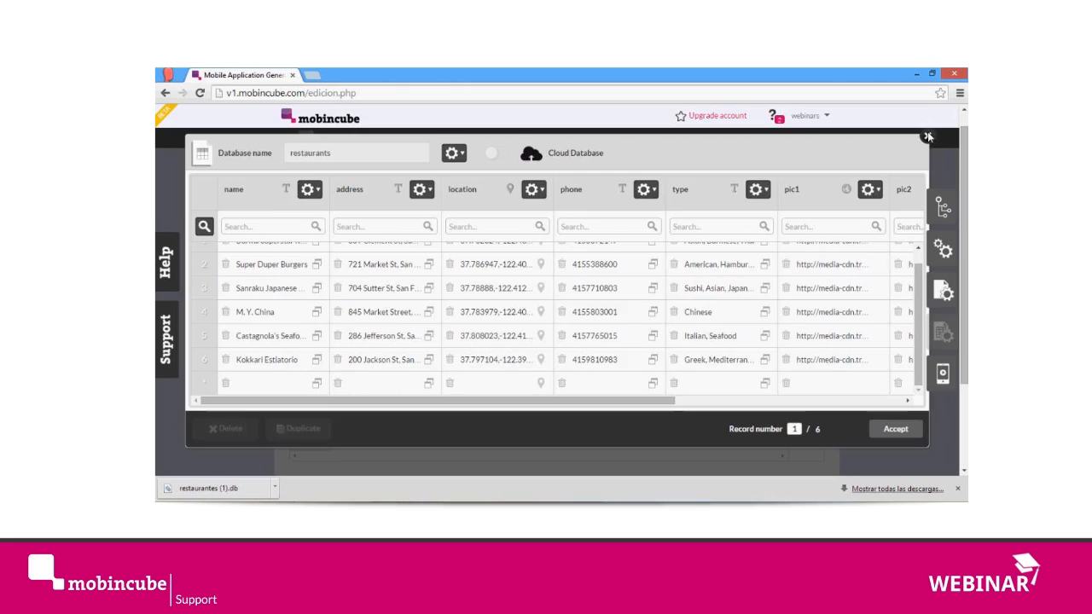
left_click(928, 134)
Step: Change the restaurants_ame filter condition to type Include America and preview the filtered records
left_click(308, 327)
left_click(356, 382)
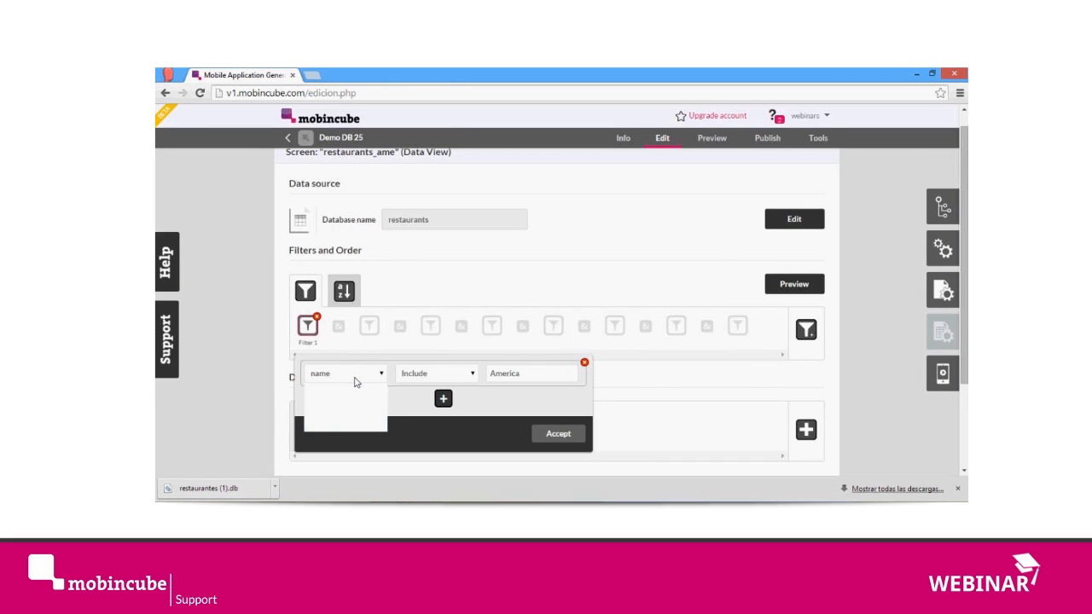
left_click(332, 427)
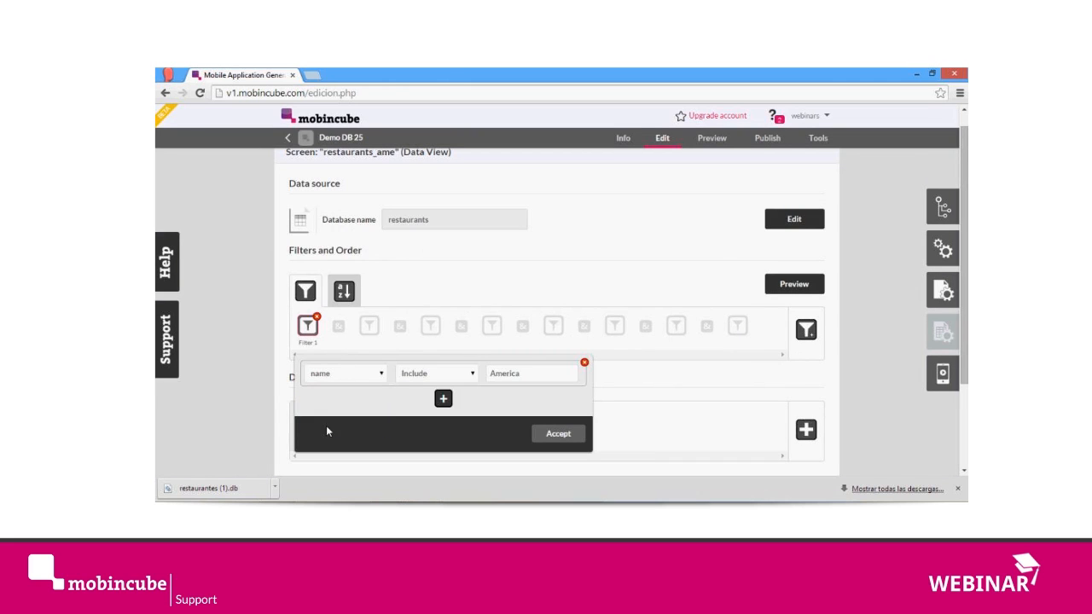
left_click(535, 376)
type("America")
left_click(419, 373)
left_click(422, 401)
left_click(567, 437)
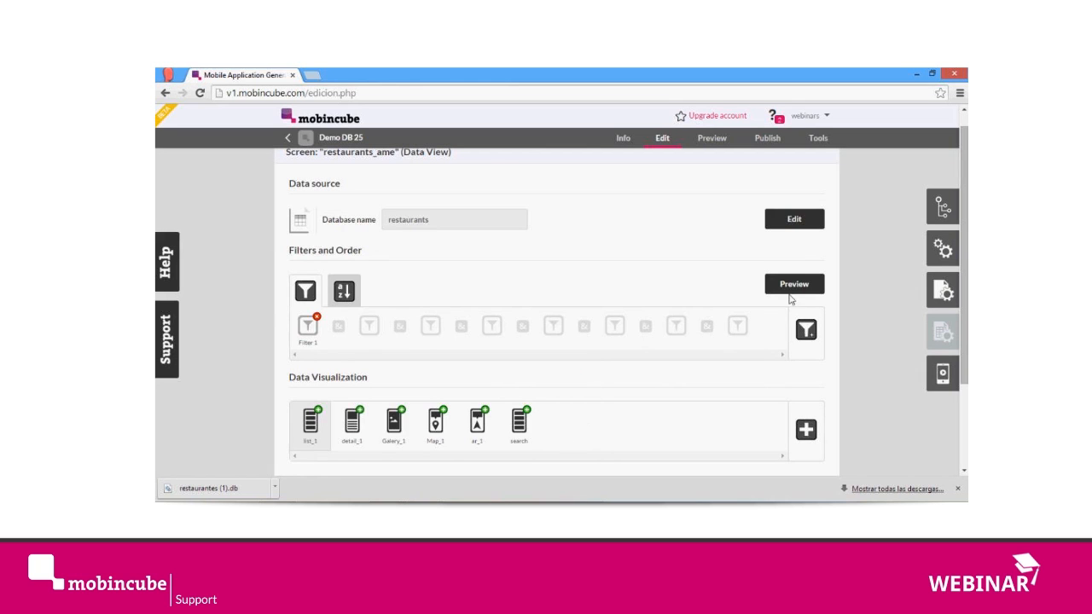
left_click(793, 286)
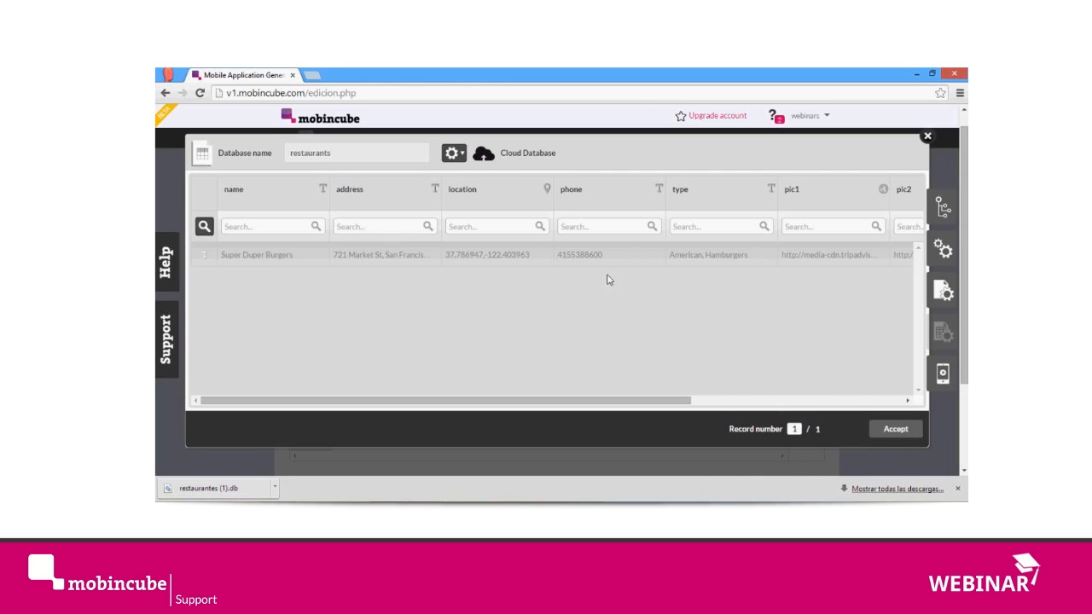
left_click(898, 430)
Step: Clone the restaurants_ame screen under the name restaurants_asia
left_click(942, 191)
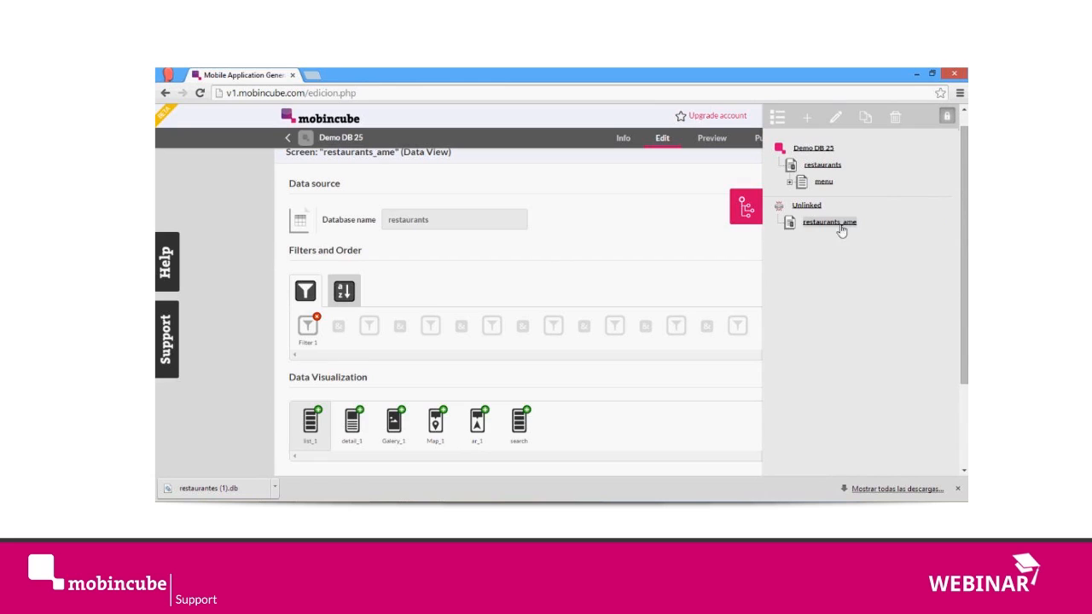
left_click(865, 124)
left_click(553, 164)
key("BackSpace")
key("BackSpace")
key("BackSpace")
key("BackSpace")
key("BackSpace")
key("BackSpace")
type("sia")
left_click(586, 185)
left_click(585, 186)
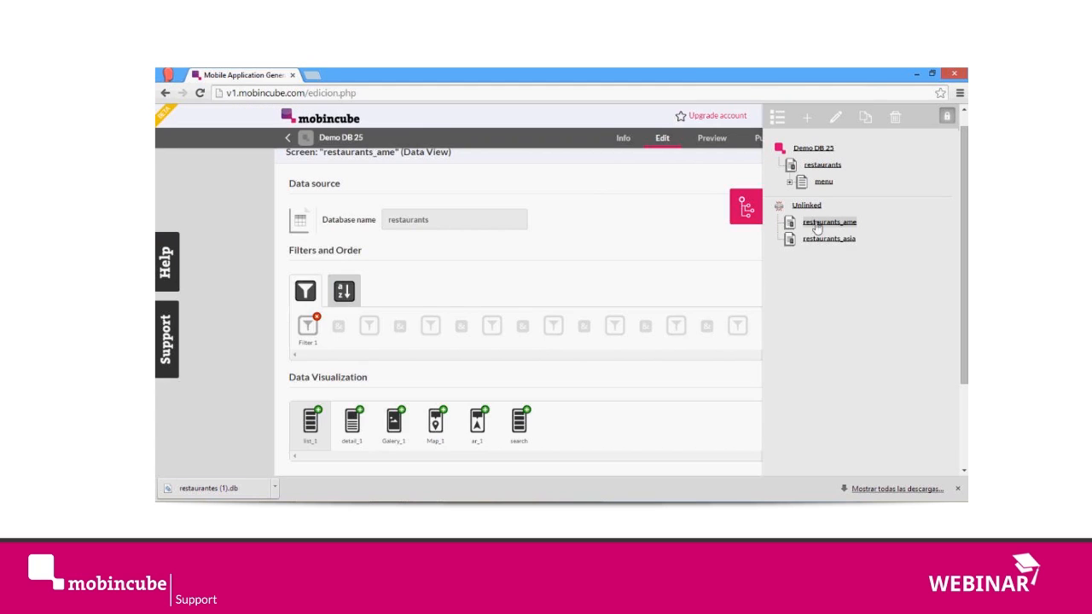
Step: Open the restaurants_asia screen and its filter condition for editing
left_click(829, 240)
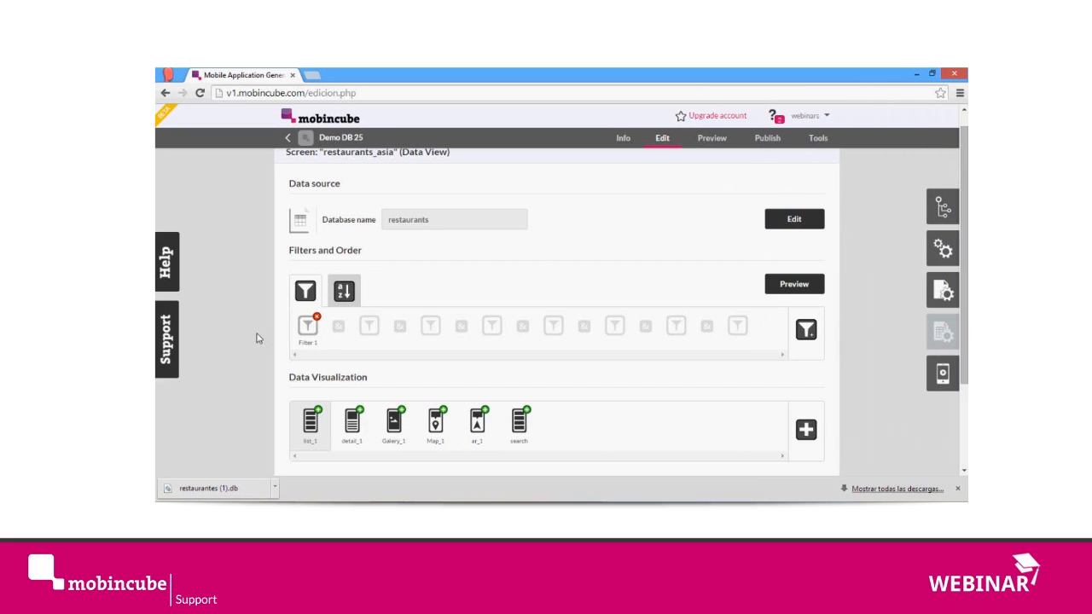
left_click(309, 327)
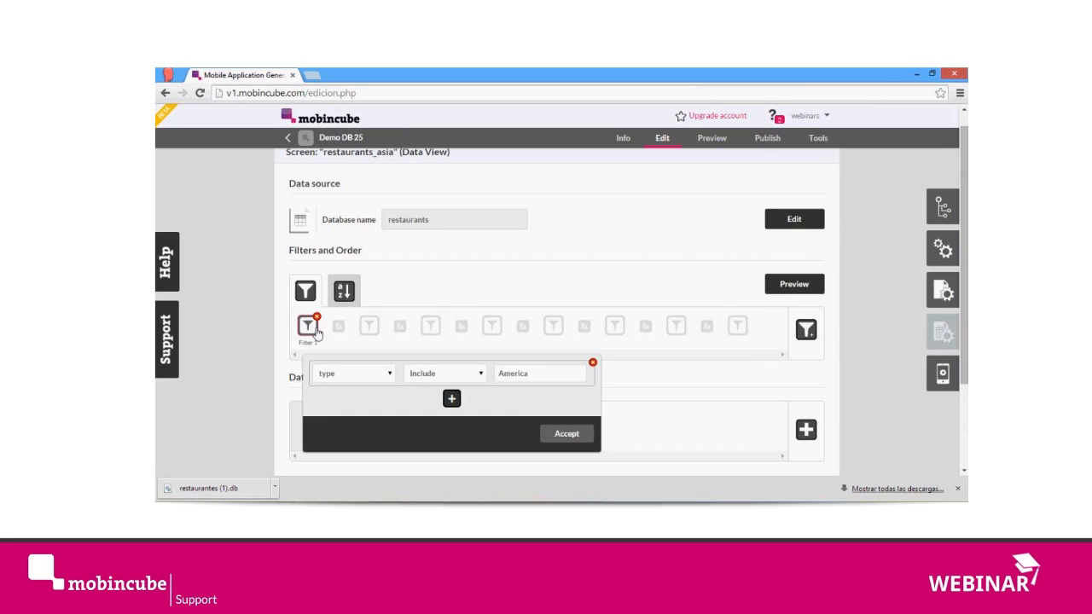
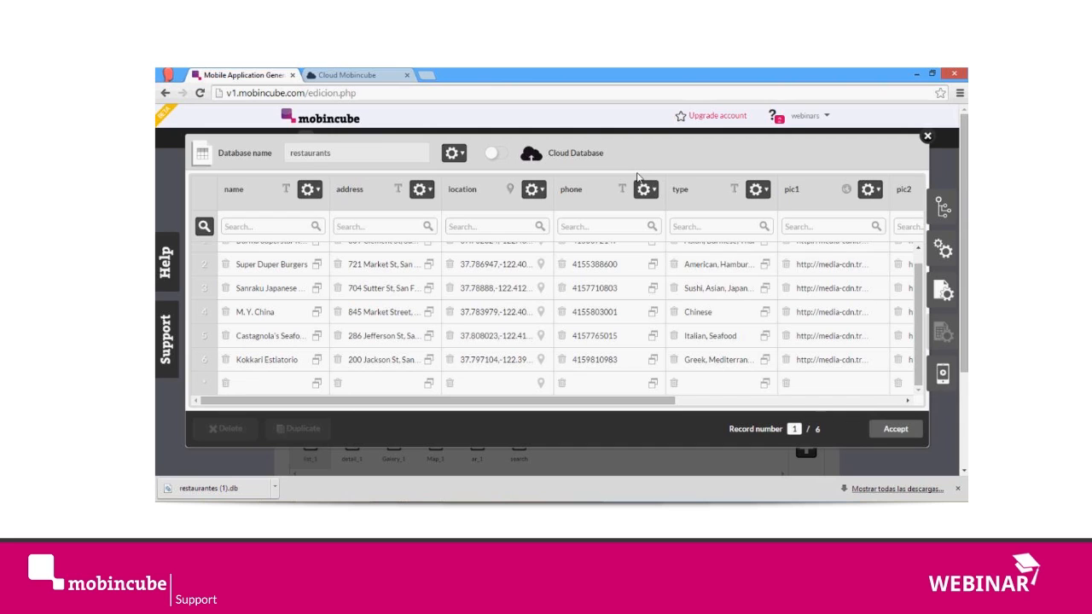
Step: Export the restaurants database as SQLite and close the database editor
scroll(598, 296, "up", 1)
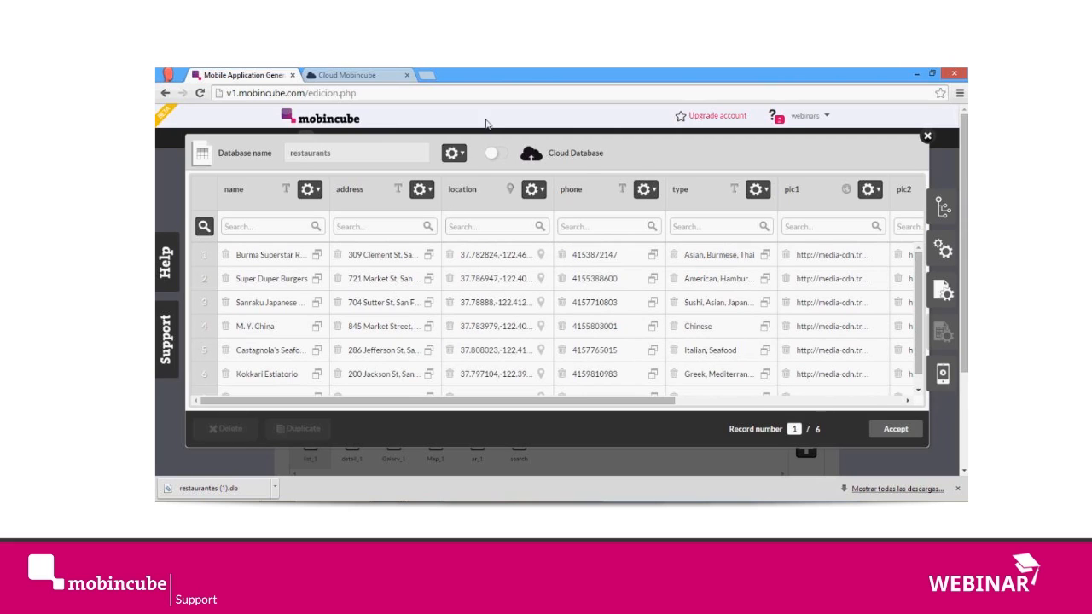
left_click(454, 155)
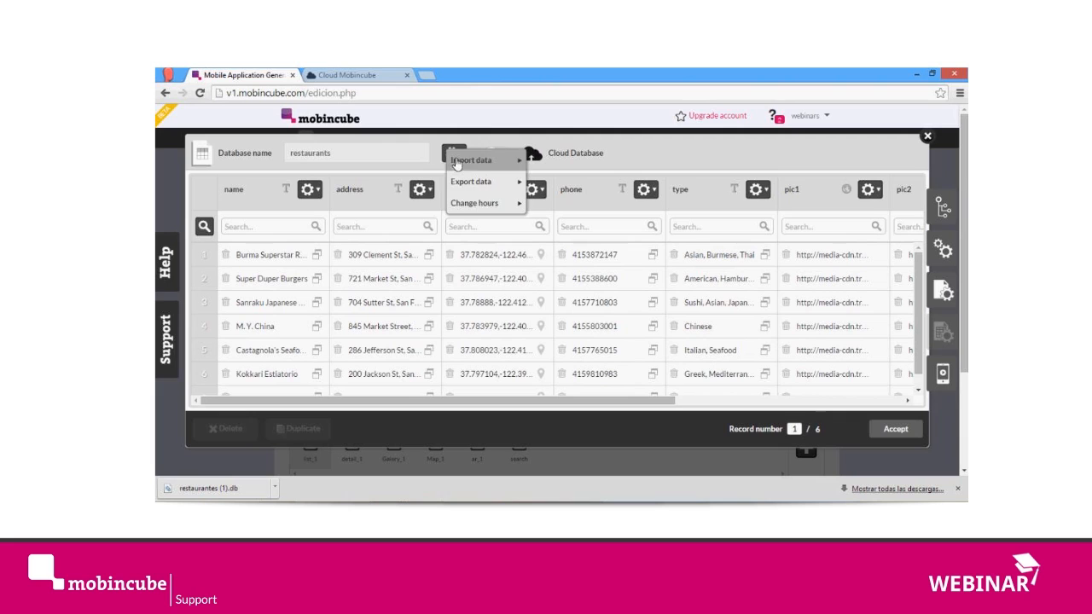
mouse_move(471, 182)
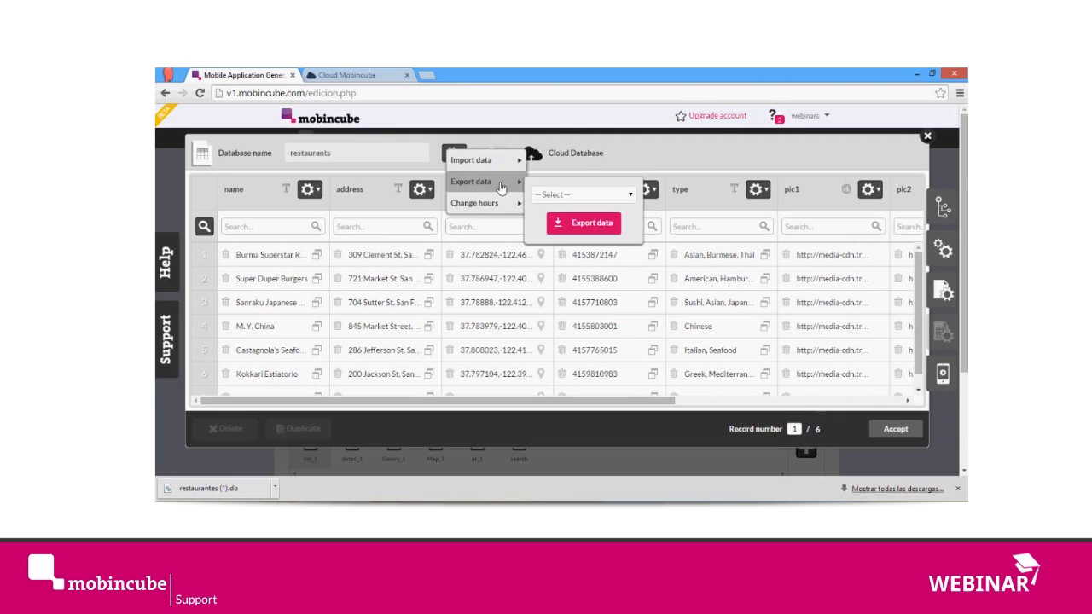
left_click(577, 196)
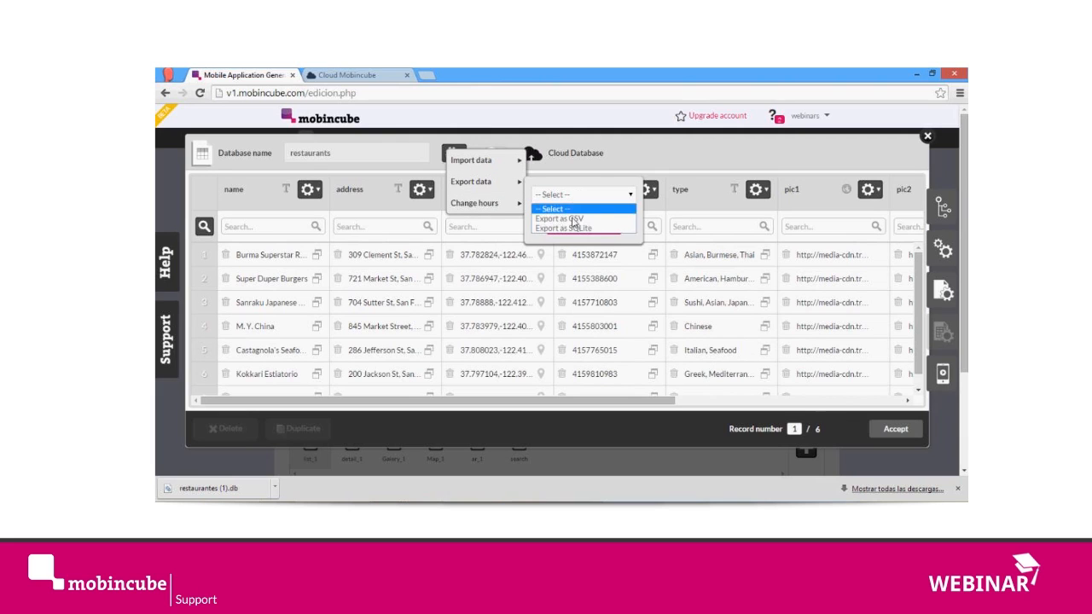
left_click(578, 229)
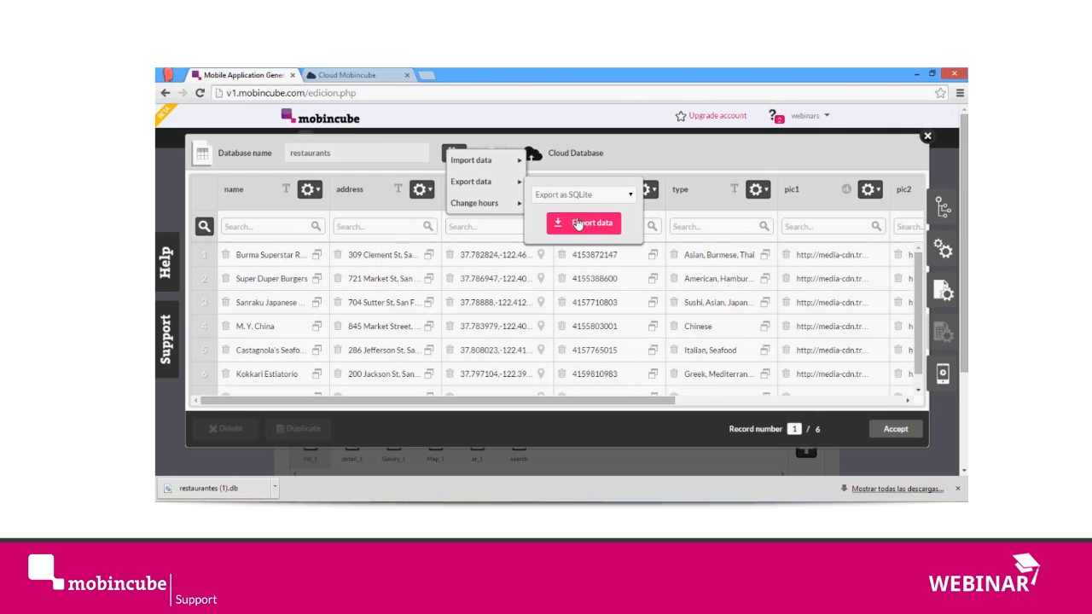
left_click(577, 224)
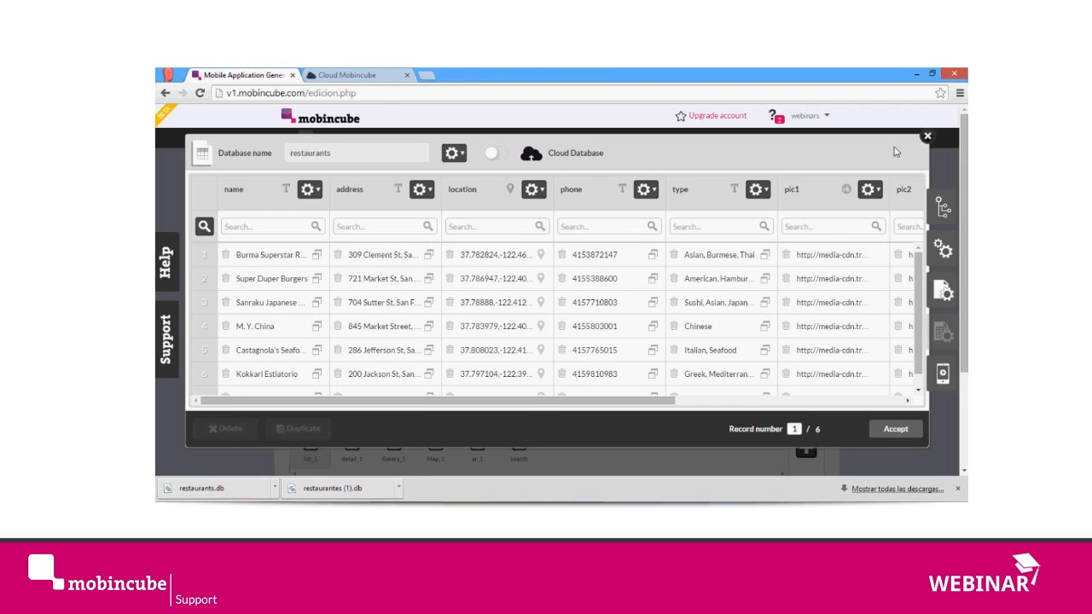
left_click(929, 138)
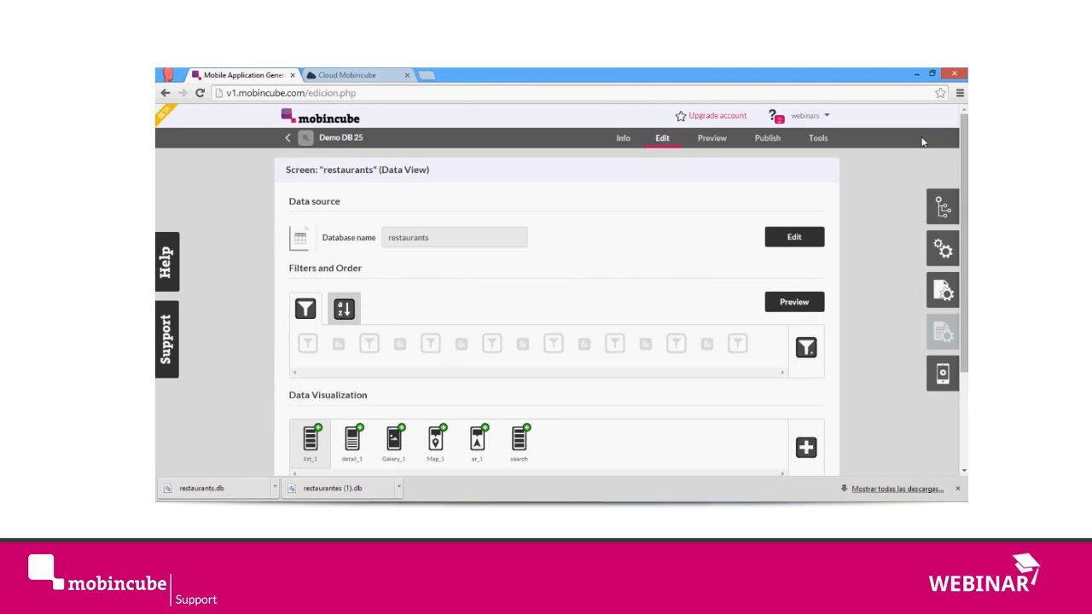
Step: Add a new screen named remote_db to the app
left_click(936, 205)
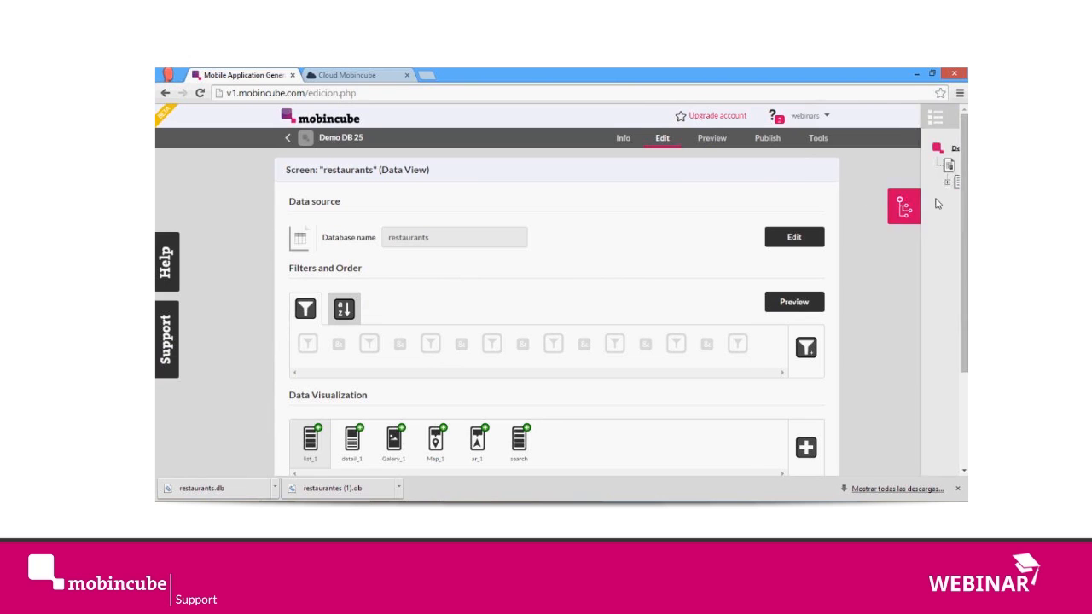
left_click(812, 123)
type("remote_db")
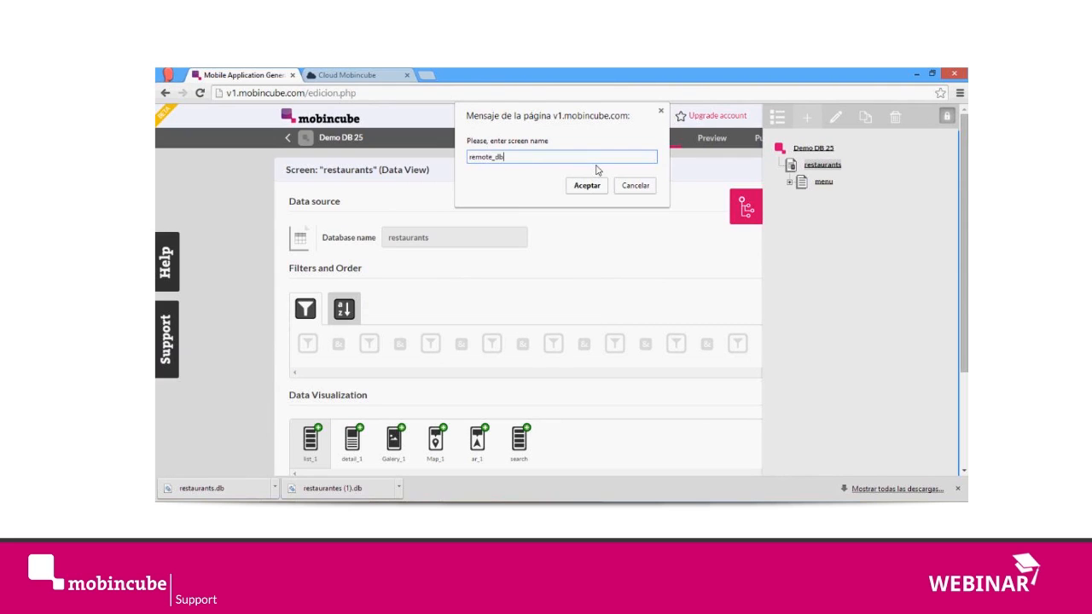
key("Return")
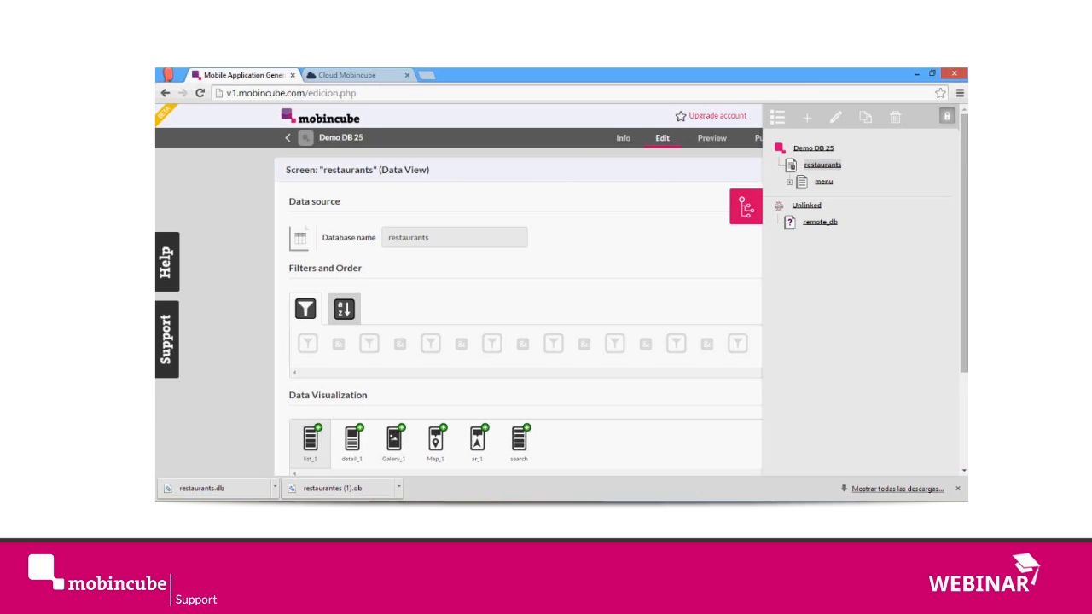
Step: Make remote_db a Data View screen and collapse the screen tree to reveal its data source choices
left_click(827, 223)
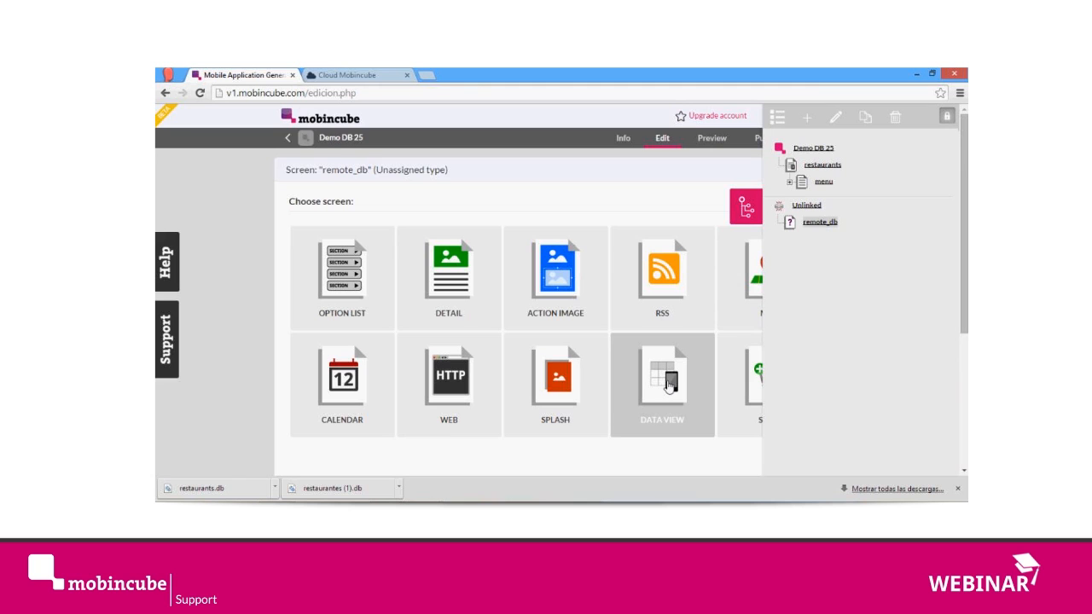
left_click(670, 386)
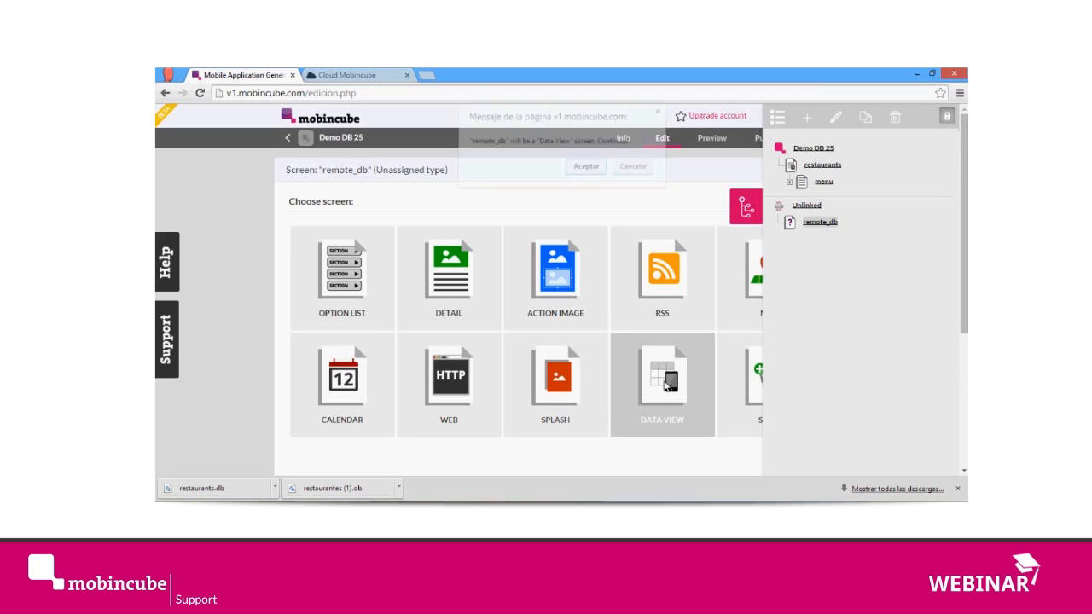
left_click(588, 168)
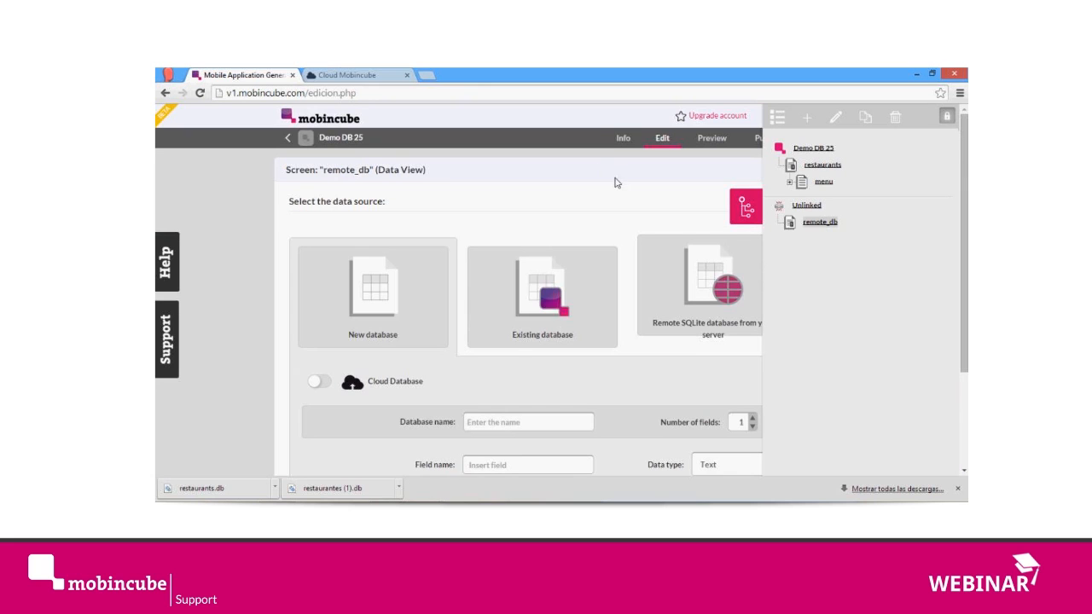
scroll(616, 182, "down", 1)
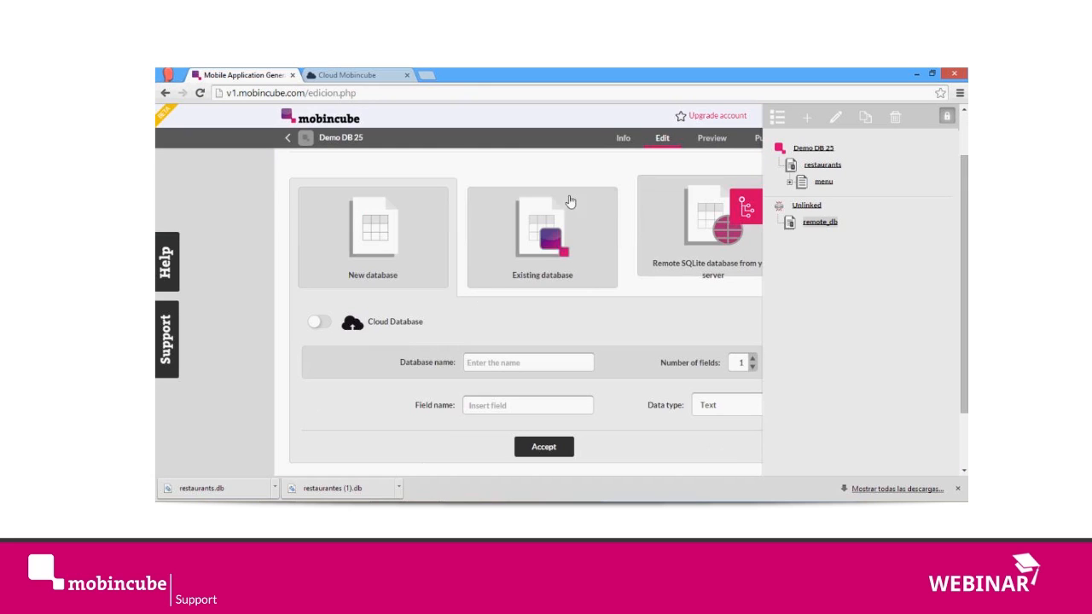
left_click(760, 214)
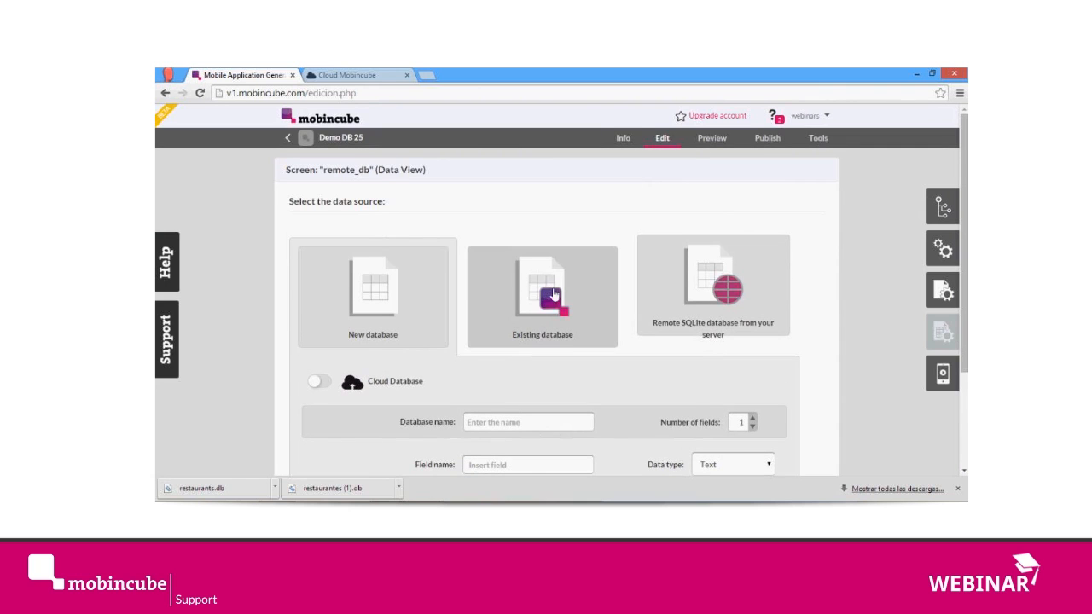
Step: Check which existing databases can be chosen as the data source for remote_db
scroll(541, 282, "down", 1)
left_click(537, 258)
left_click(502, 325)
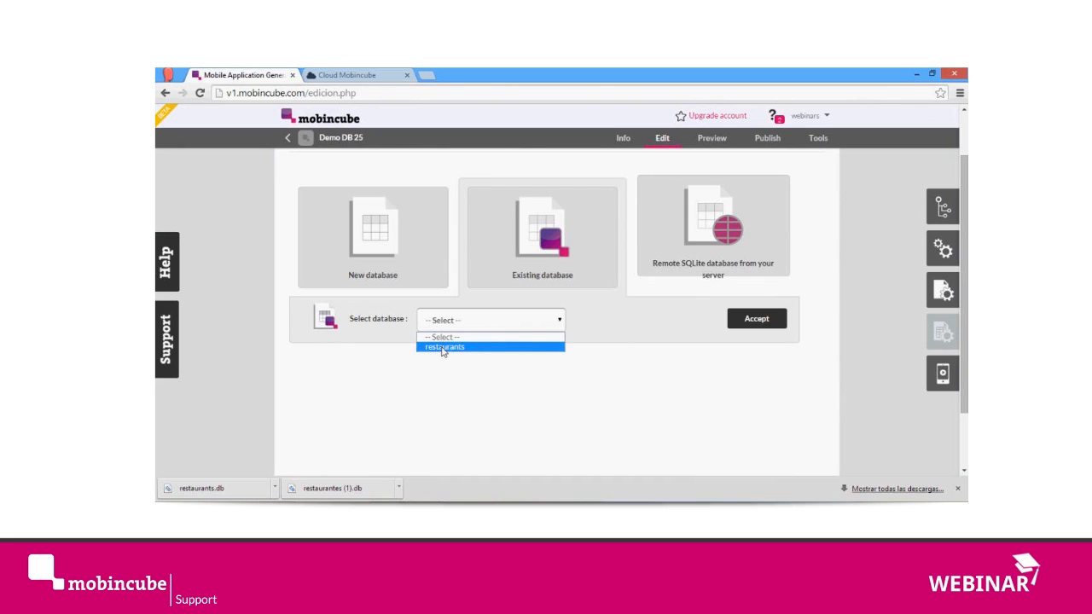
left_click(635, 311)
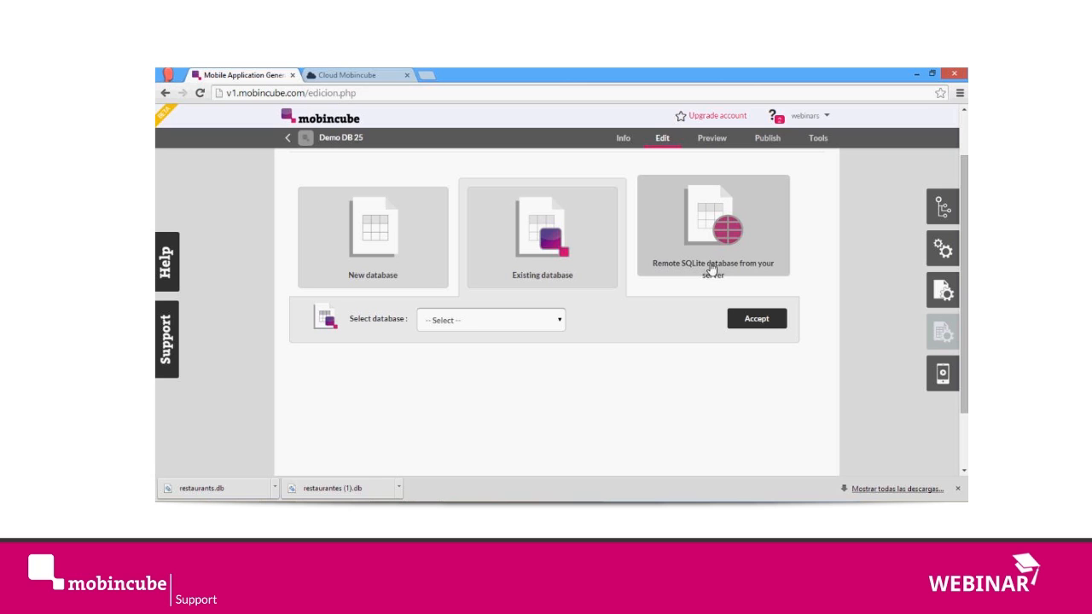
Step: Show the remote SQLite database source option for remote_db and read its URL setup instructions
left_click(748, 233)
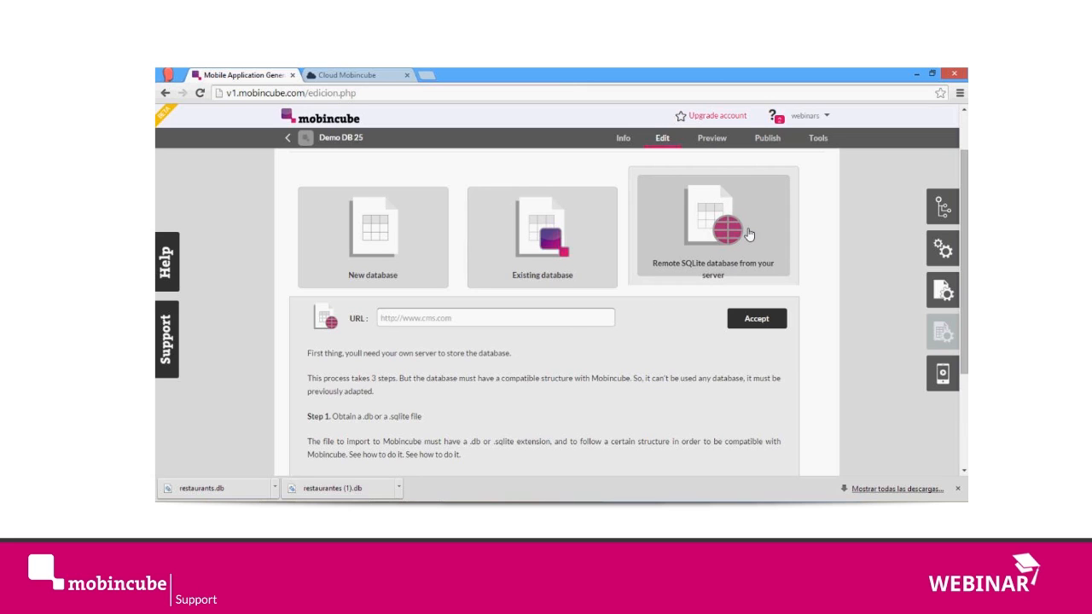
left_click(469, 326)
scroll(426, 323, "down", 3)
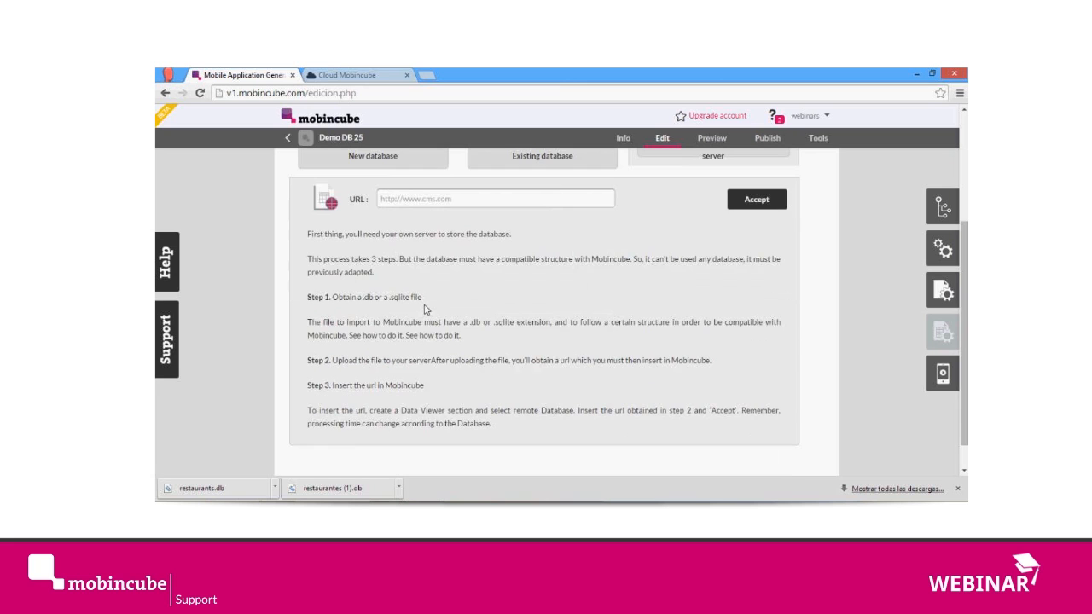
scroll(429, 307, "up", 2)
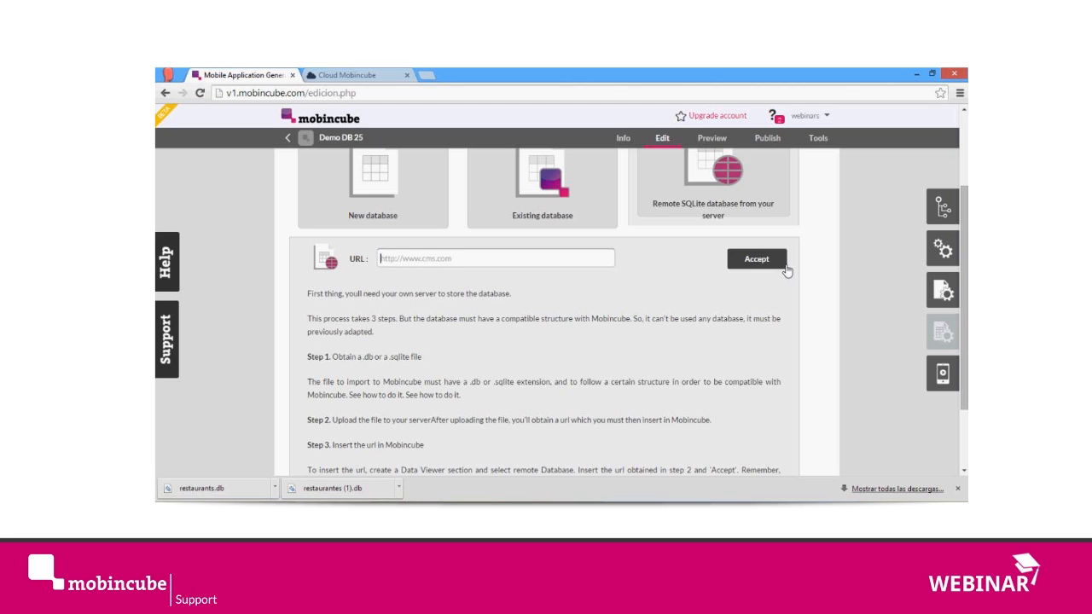
Step: Open the app's publishing section
left_click(769, 142)
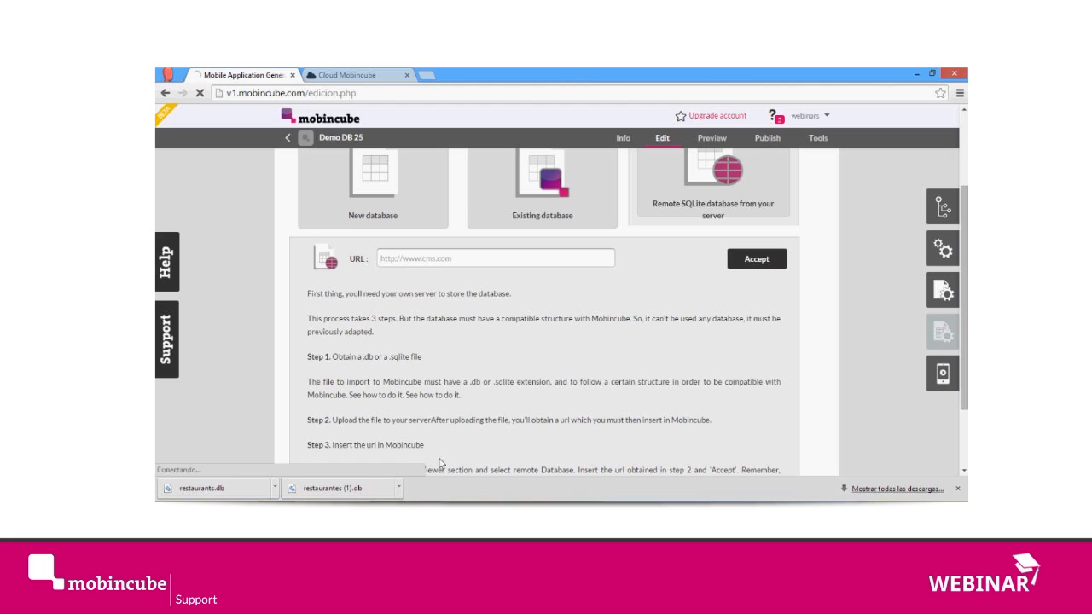
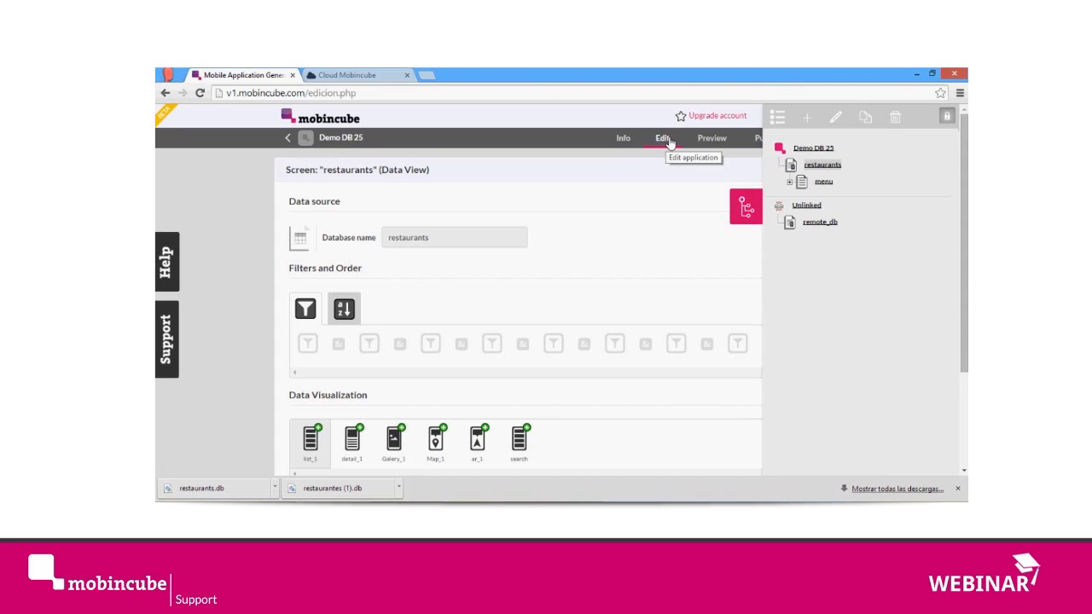
Step: Open the remote_db screen and start a new database named example with three fields, naming the first text field name
left_click(812, 125)
left_click(642, 187)
left_click(818, 223)
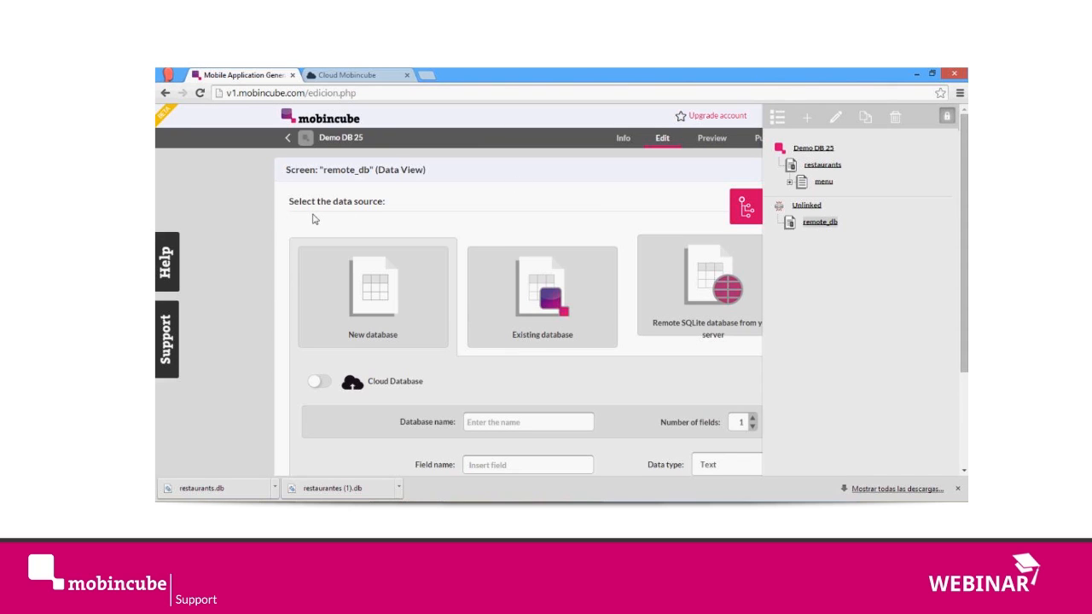
scroll(312, 213, "down", 1)
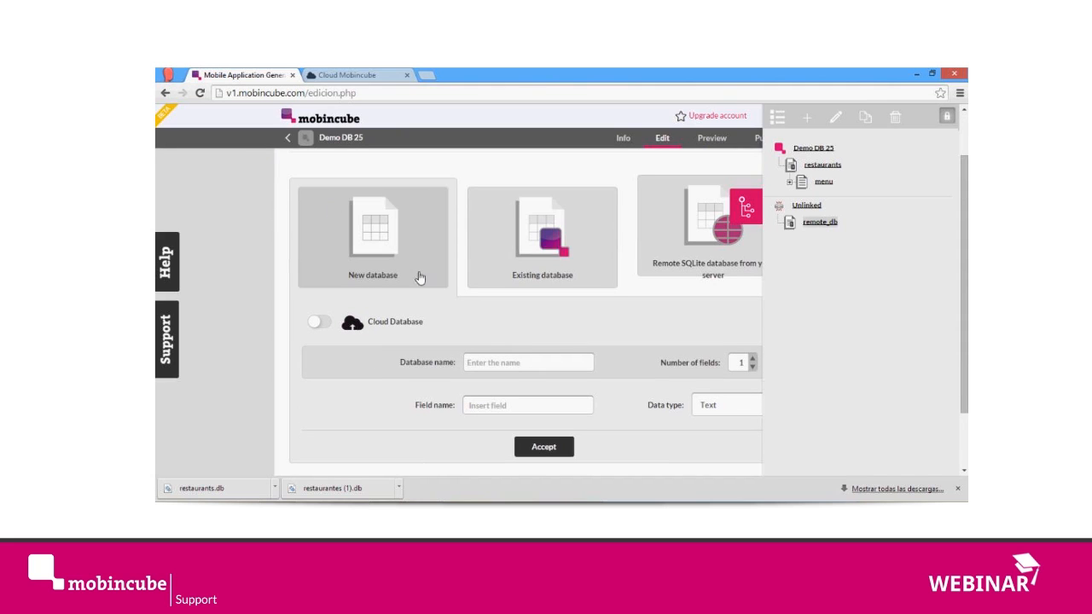
left_click(514, 364)
type("ea")
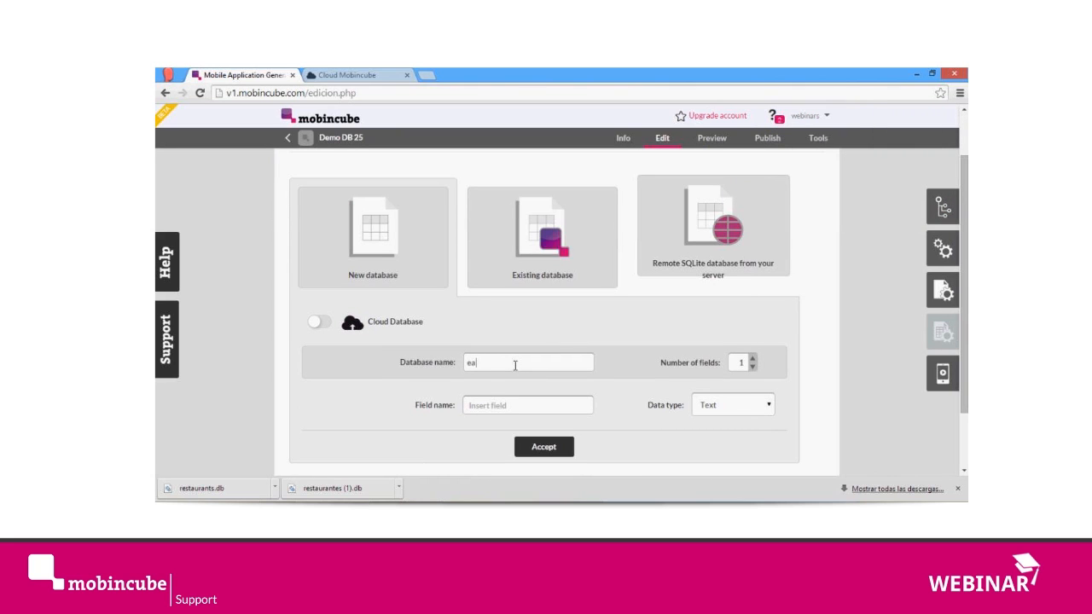
type("amp")
left_click(755, 359)
left_click(755, 359)
left_click(562, 405)
type("name")
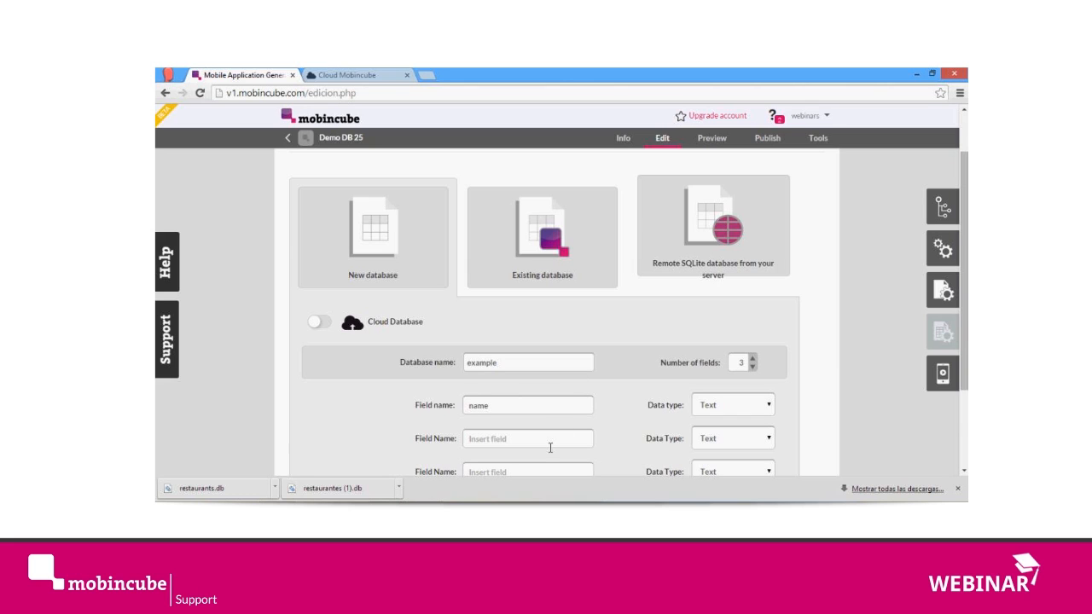
Step: Name the second field of the example database image and set its data type to Image
left_click(550, 445)
type("nu")
key("BackSpace")
key("BackSpace")
type("image")
scroll(562, 413, "down", 3)
left_click(706, 325)
left_click(715, 378)
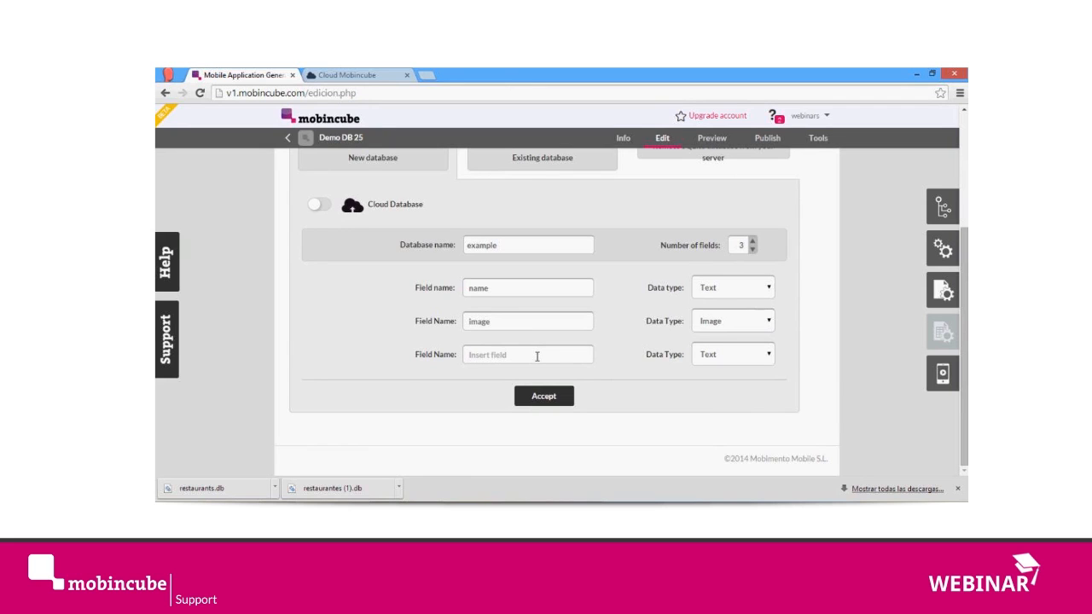
Step: Name the third field of the example database location and set its data type to Location
type("location")
left_click(735, 356)
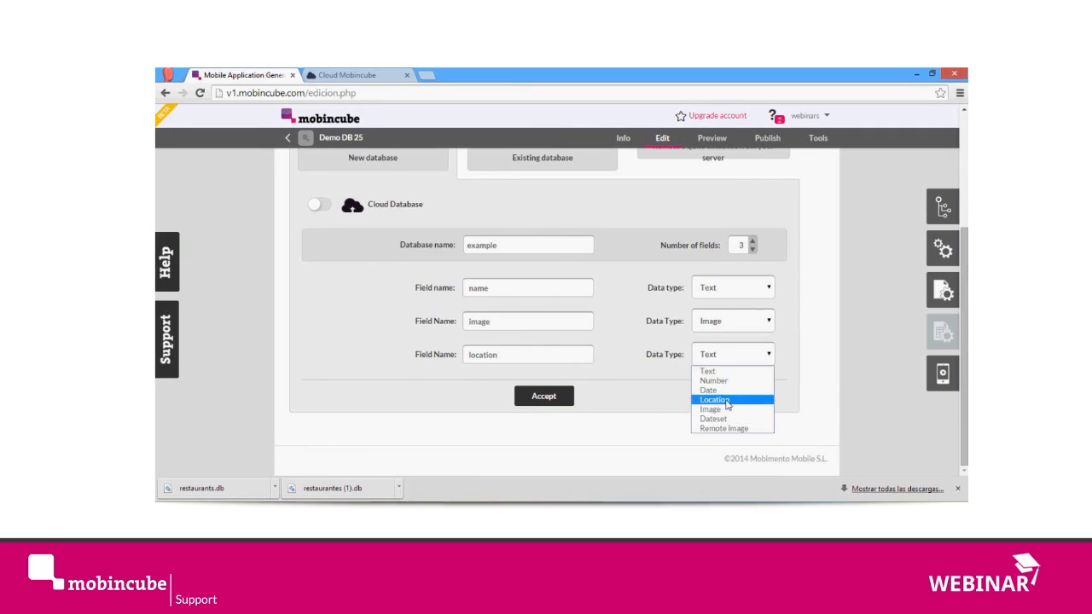
left_click(727, 401)
scroll(734, 397, "up", 1)
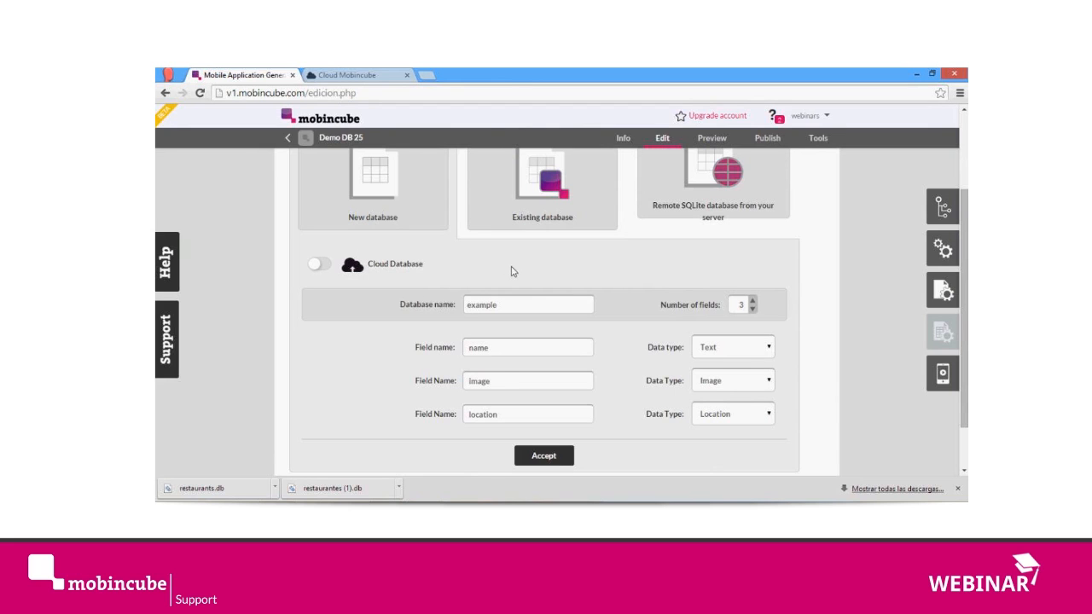
Step: Turn on the Cloud Database option for the new example database
scroll(512, 270, "up", 1)
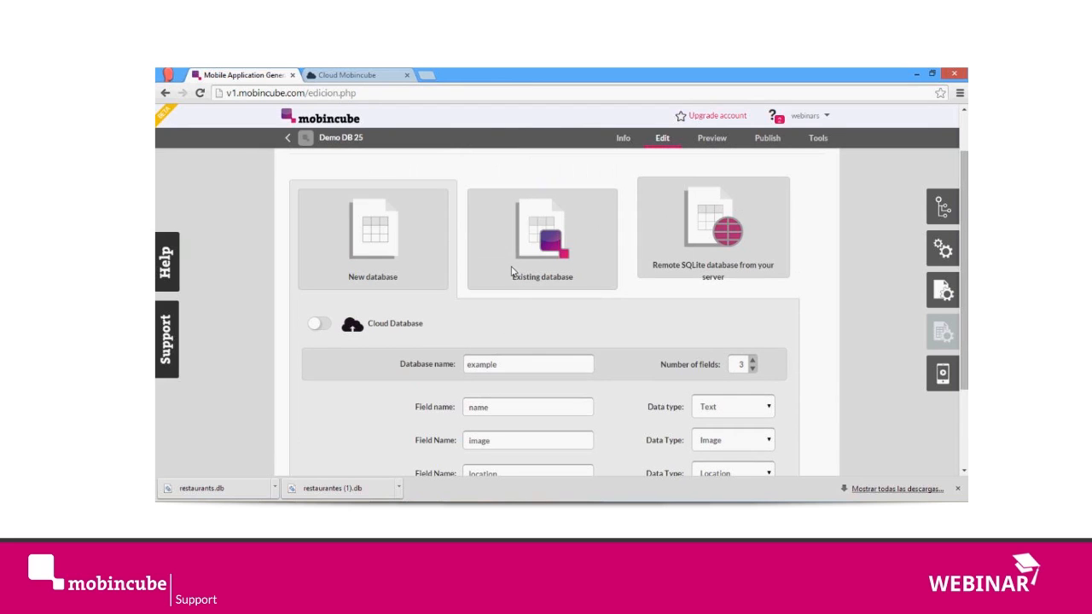
left_click(321, 326)
scroll(333, 317, "down", 1)
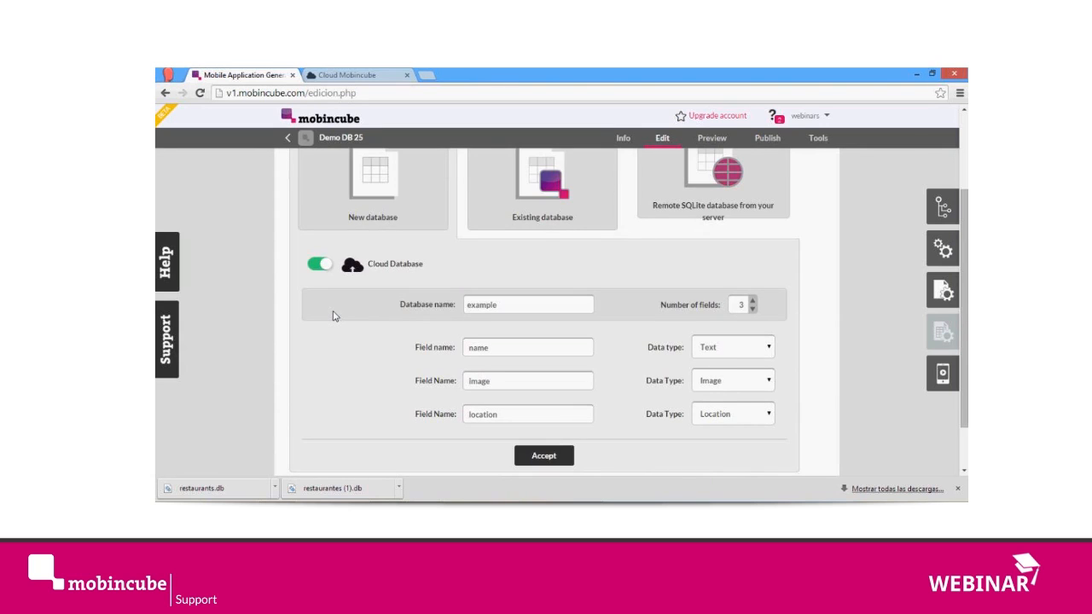
scroll(333, 317, "up", 1)
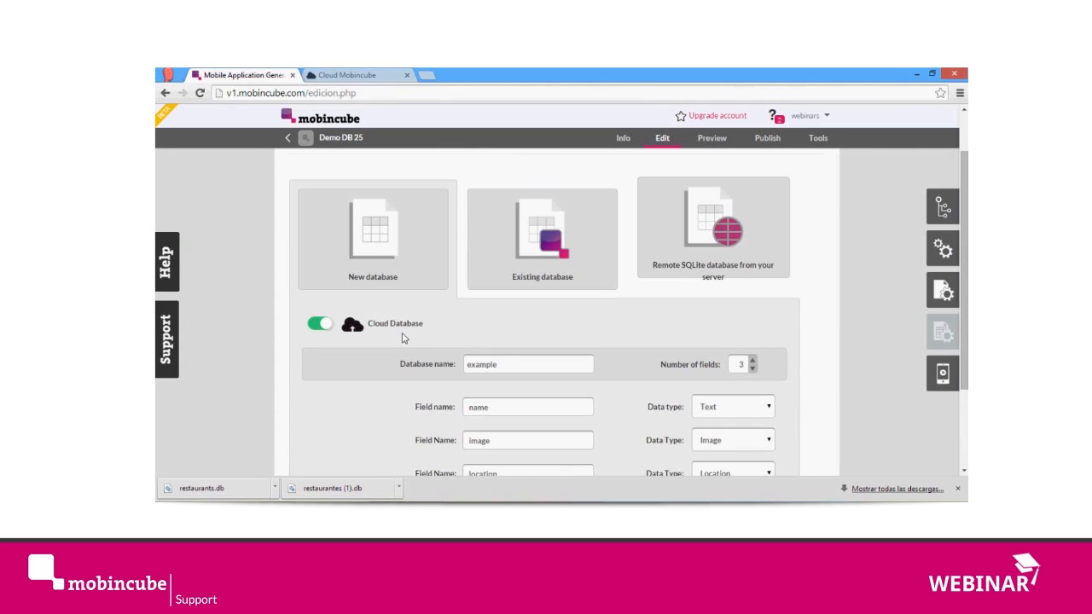
Step: Try to open Demo DB 25 from the cloud apps page and close that page
left_click(362, 74)
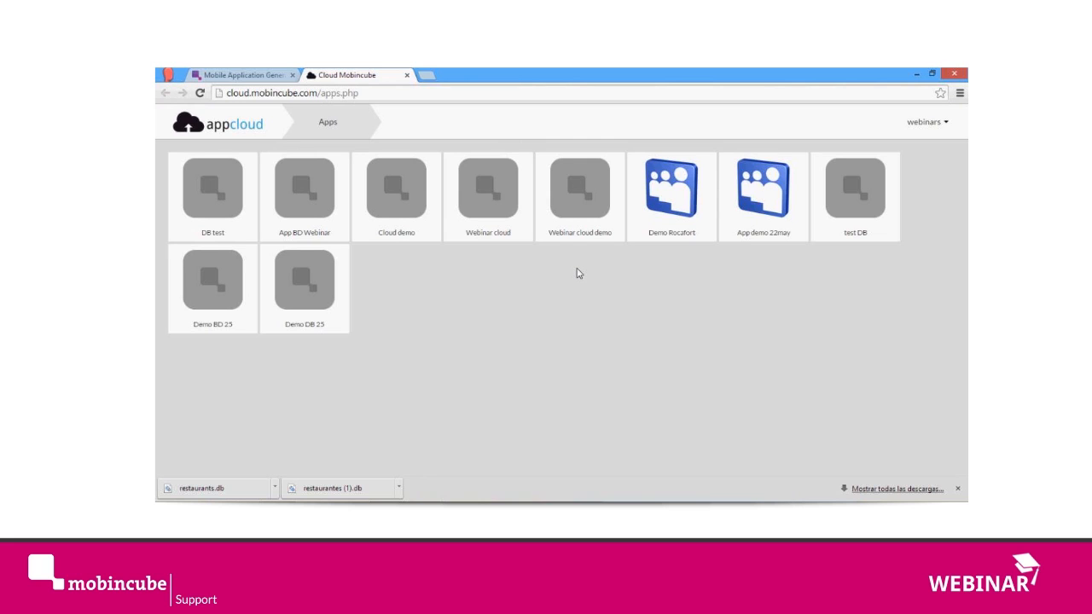
left_click(314, 291)
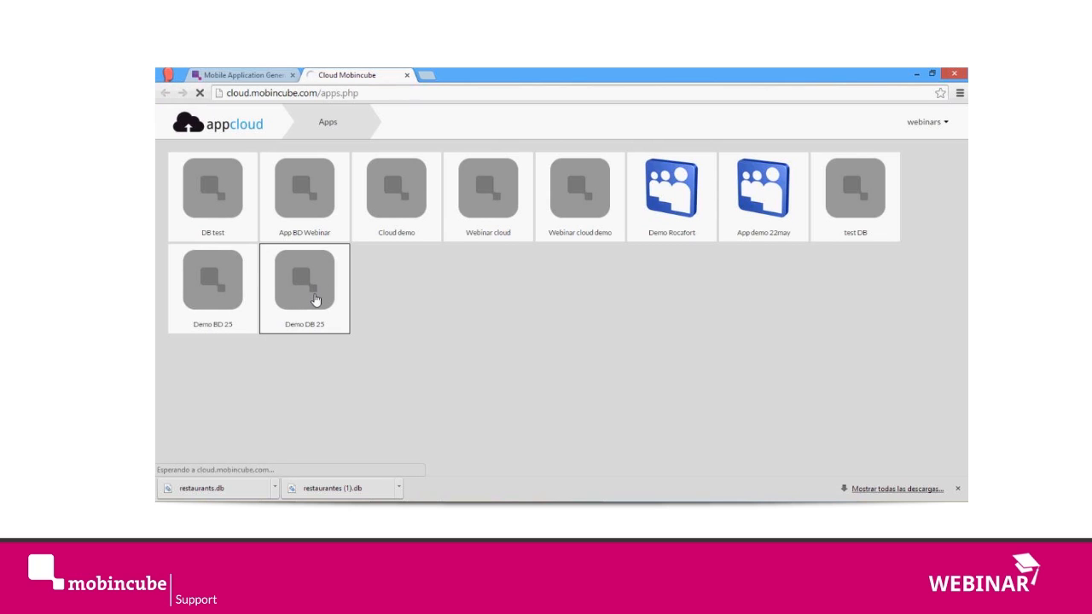
left_click(407, 75)
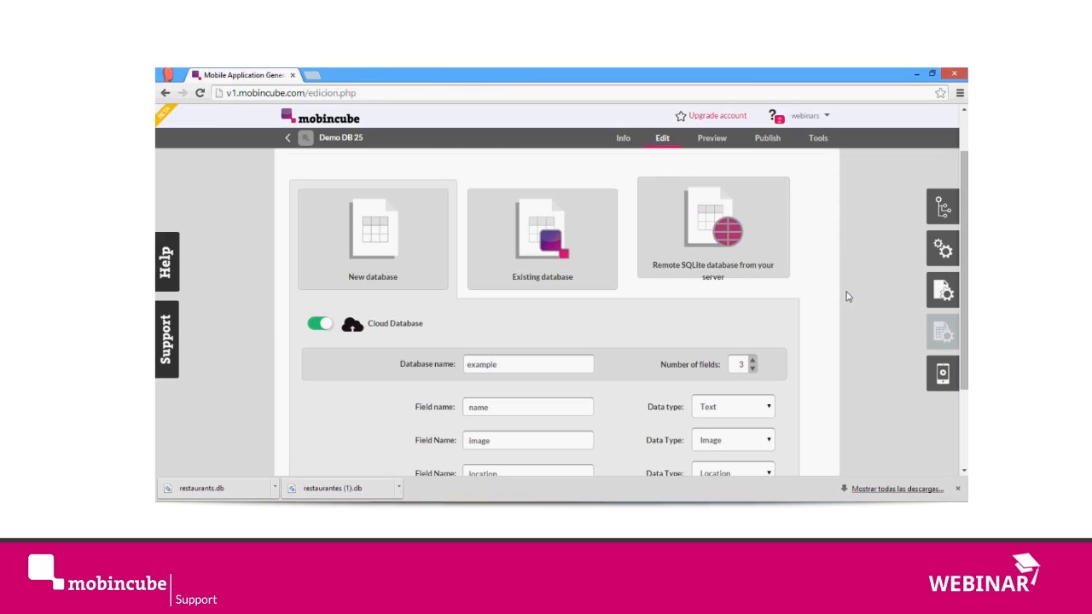
Step: Launch the Cloud service from the app's information page and bring up Demo DB 25's cloud databases
left_click(625, 142)
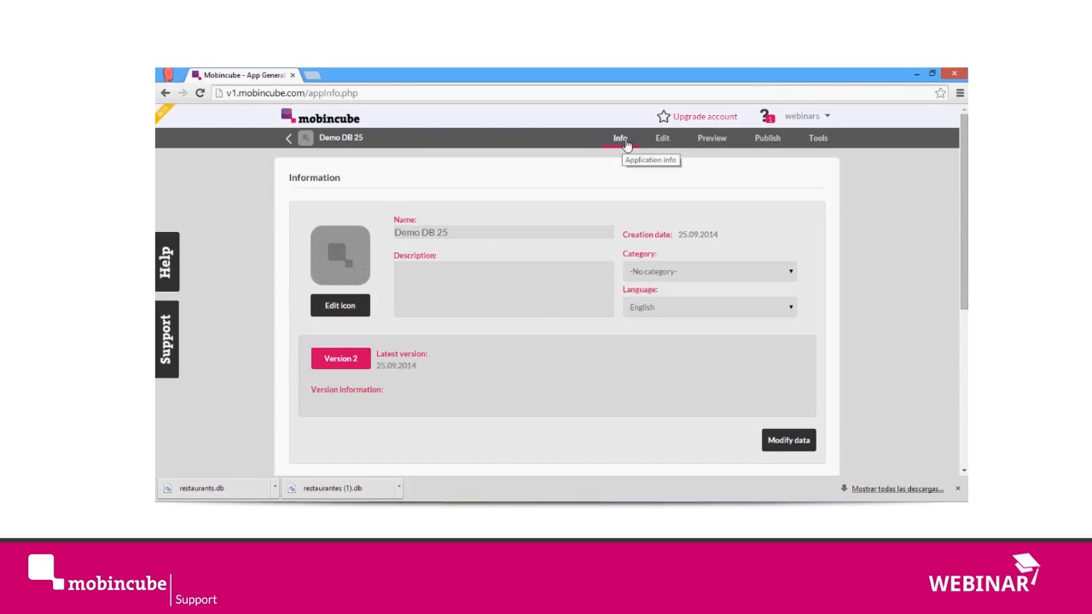
scroll(539, 340, "down", 2)
scroll(539, 341, "down", 3)
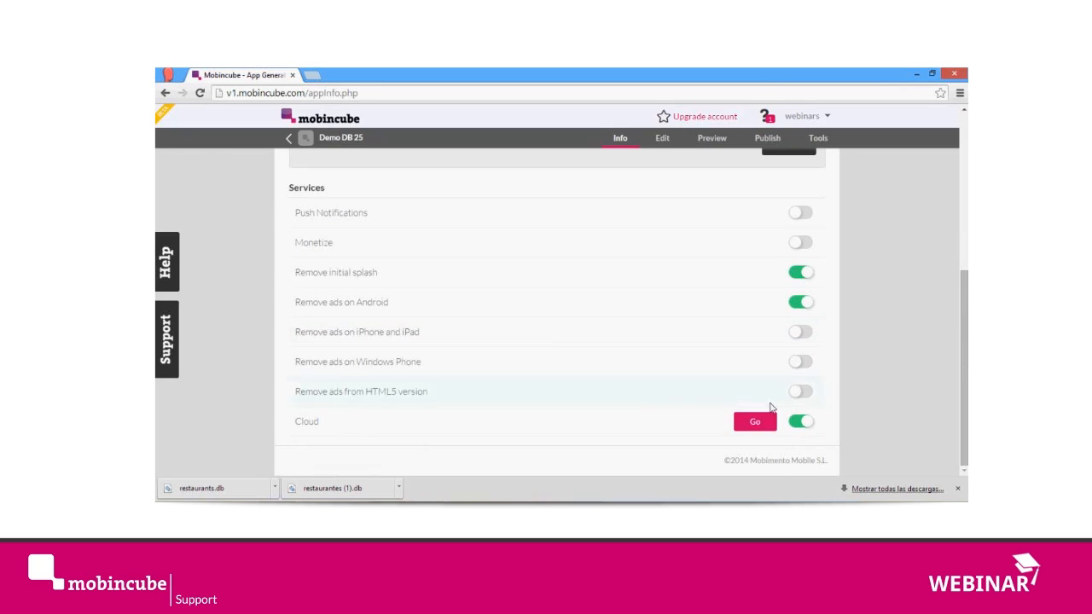
left_click(754, 424)
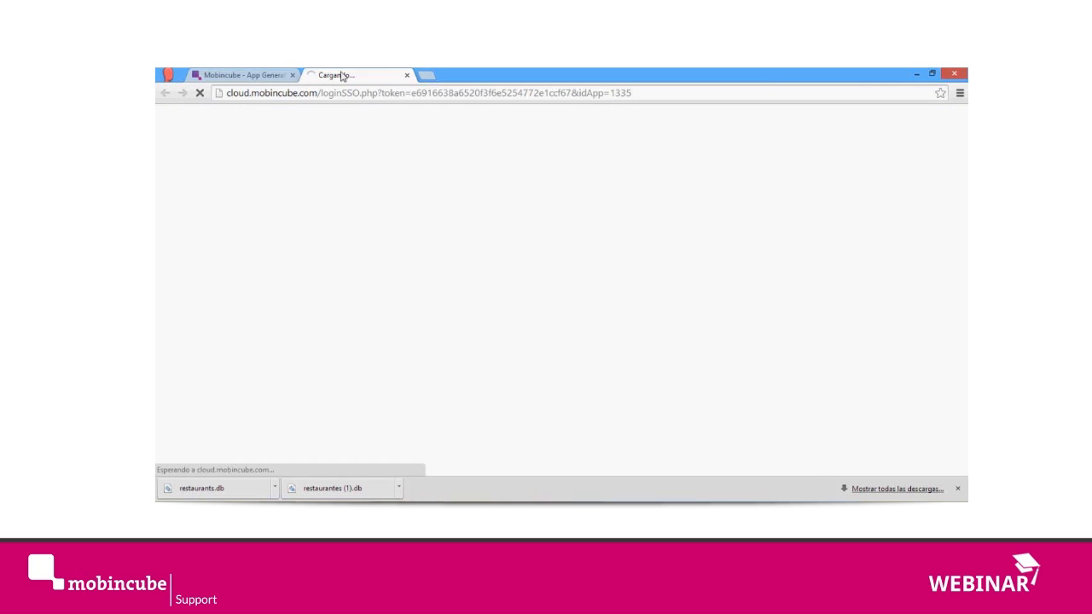
left_click(223, 75)
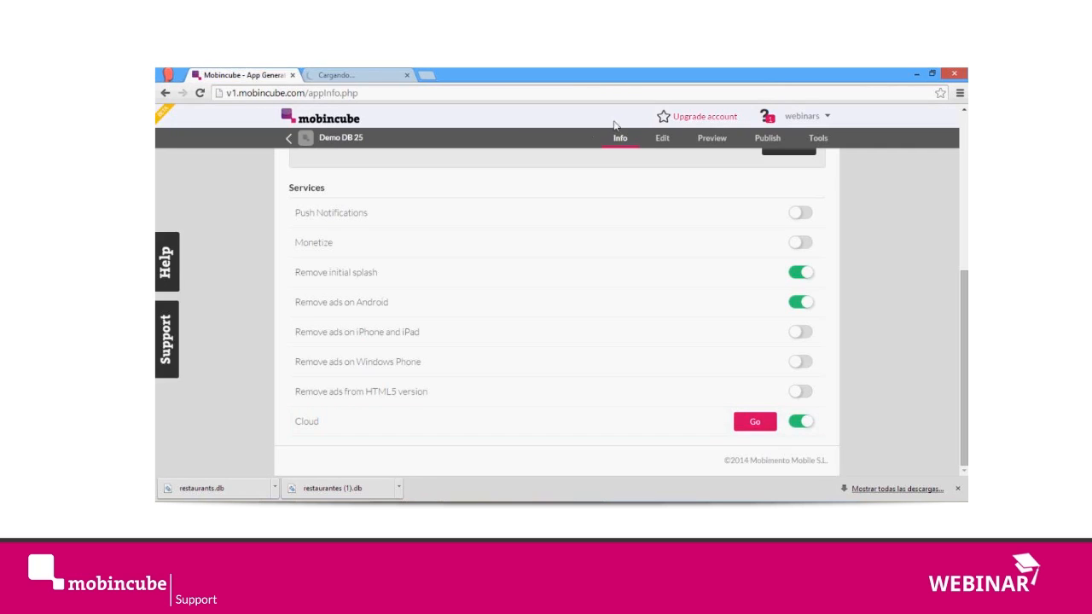
left_click(367, 75)
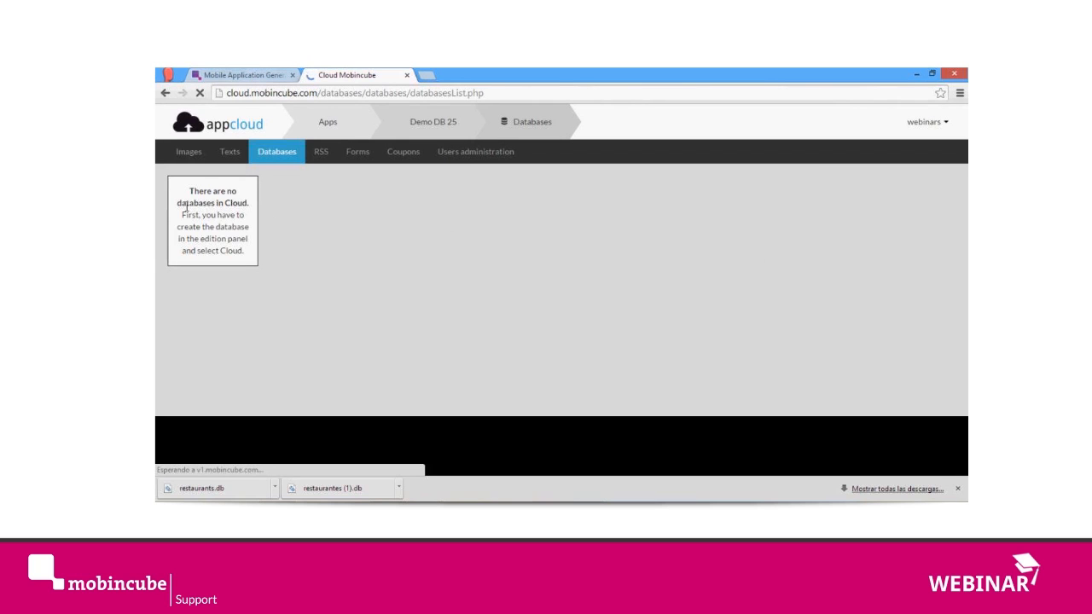
Step: Return to the Demo DB 25 editor and open the unlinked remote_db screen
left_click(244, 75)
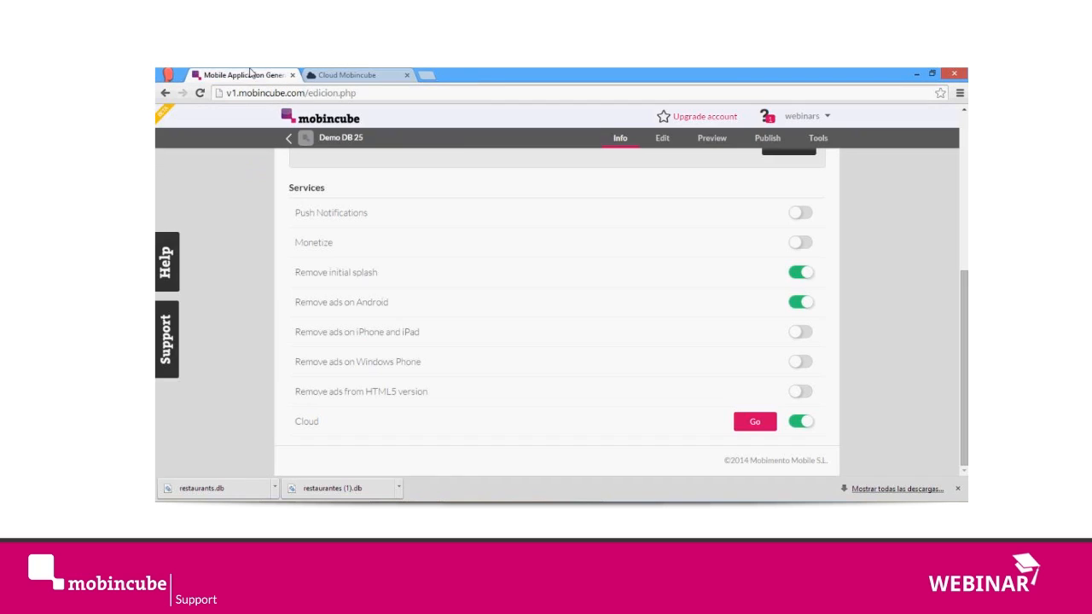
left_click(662, 139)
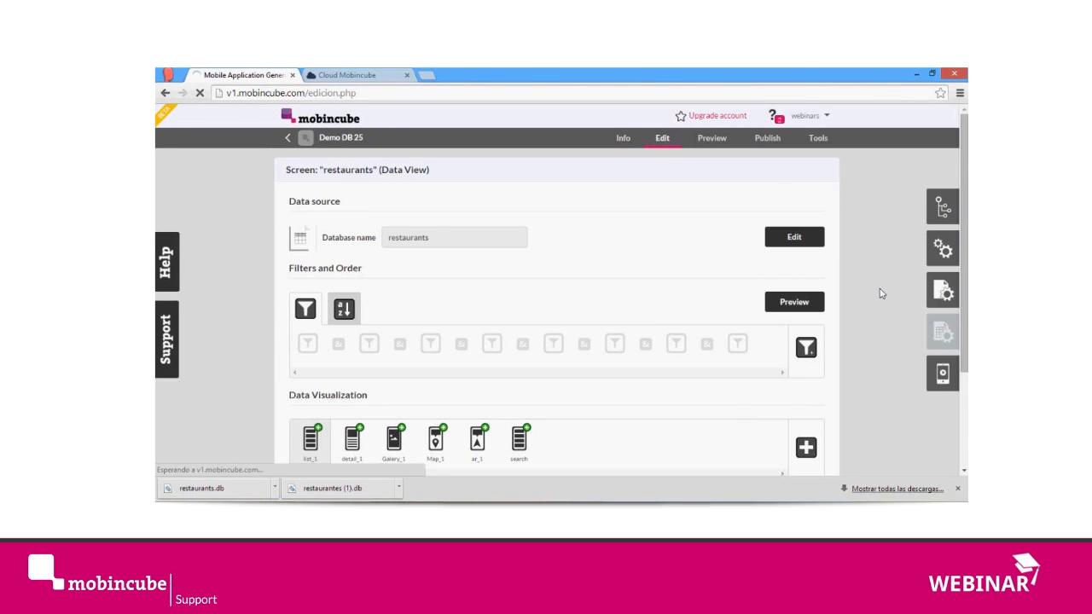
left_click(939, 214)
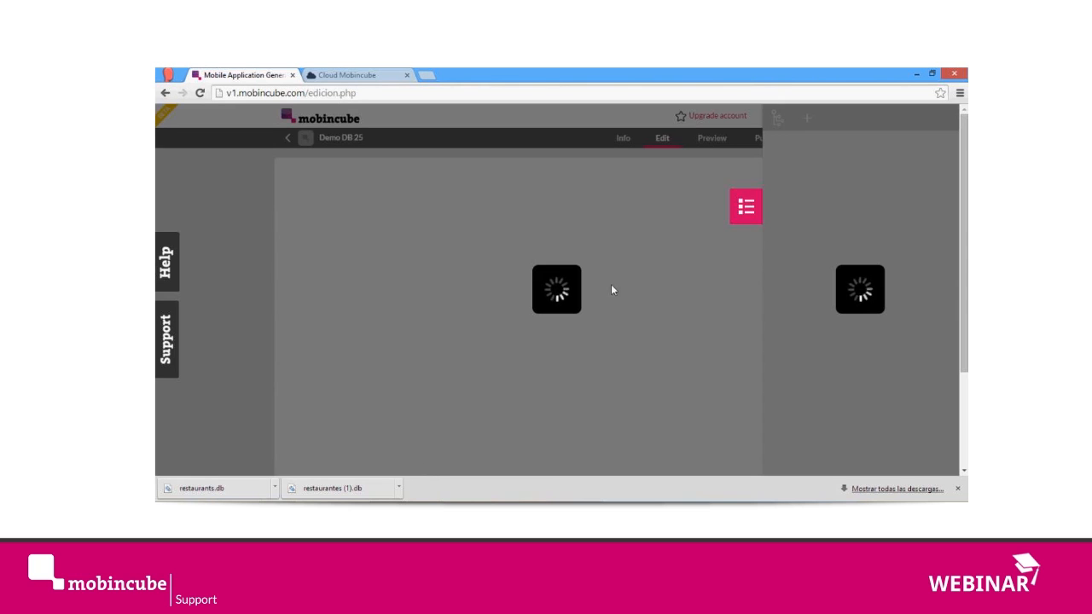
mouse_move(427, 512)
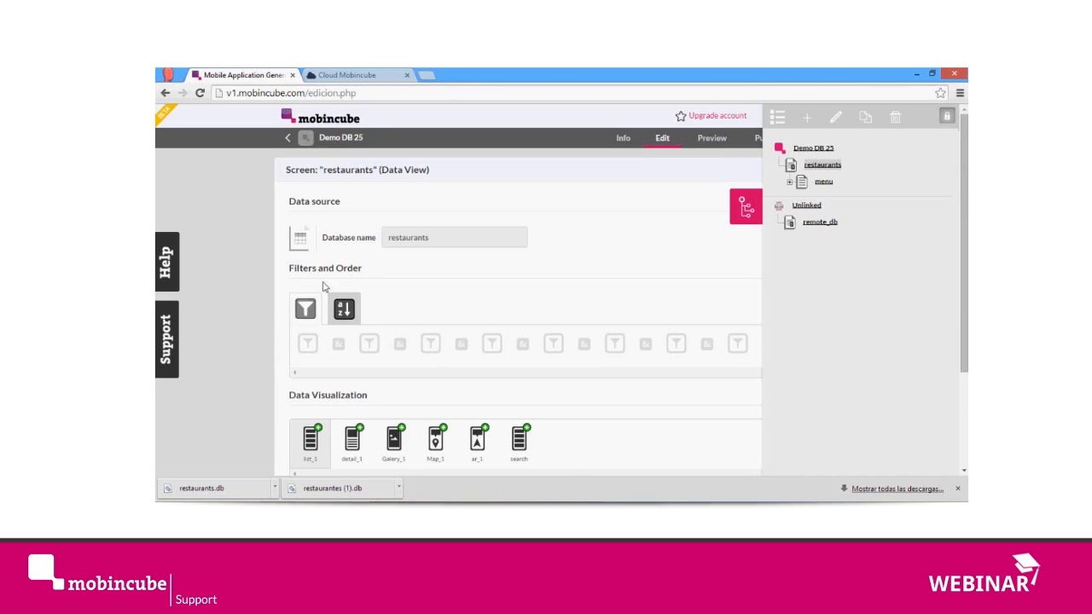
left_click(825, 226)
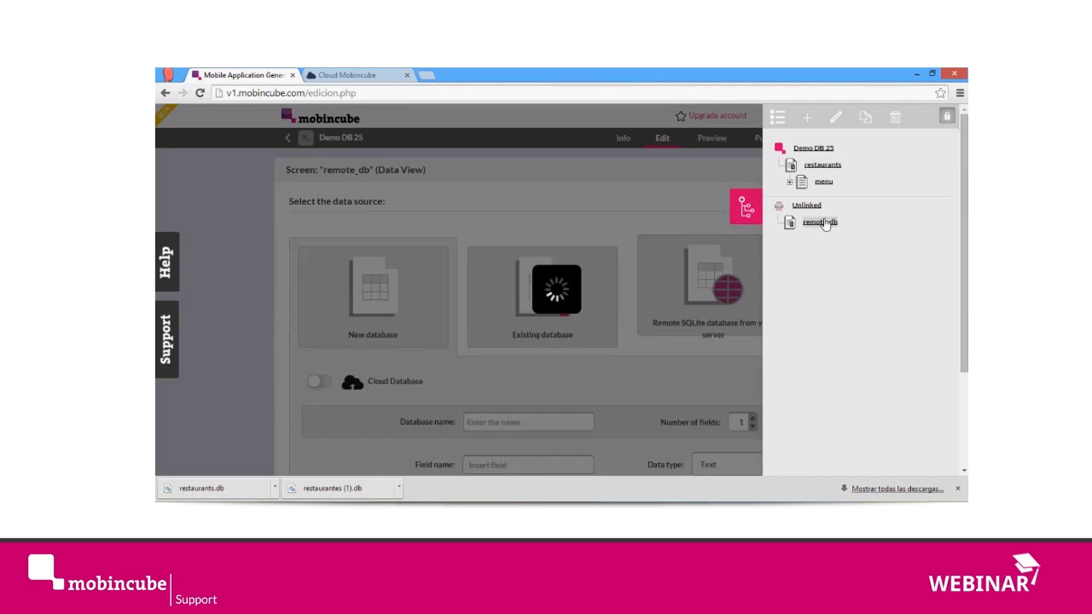
Step: Set up a new cloud database named example with three fields, naming the first text field name
scroll(353, 356, "down", 1)
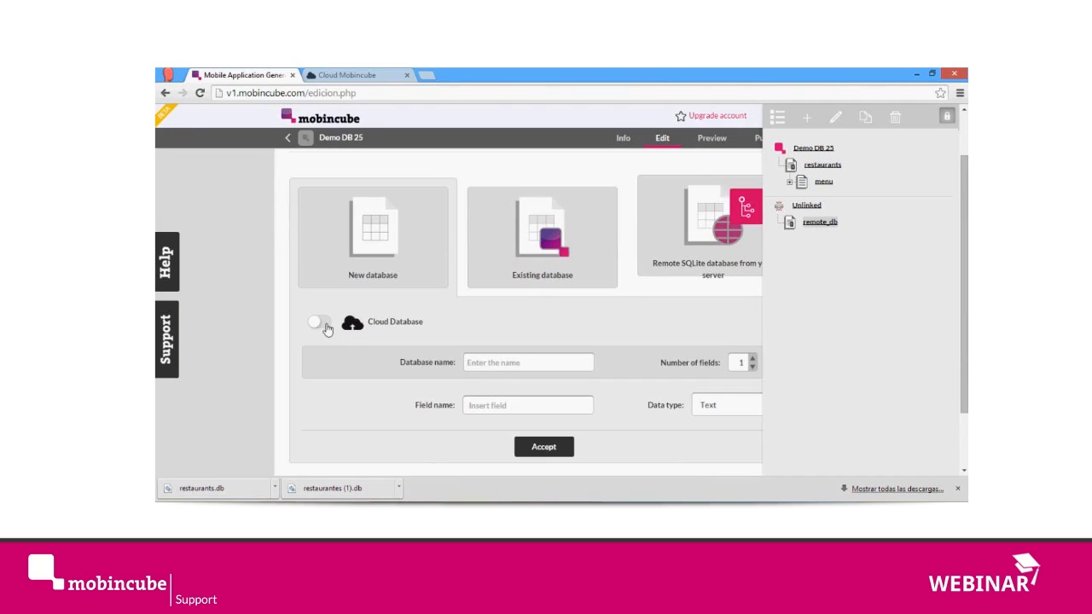
left_click(322, 322)
left_click(522, 365)
type("example")
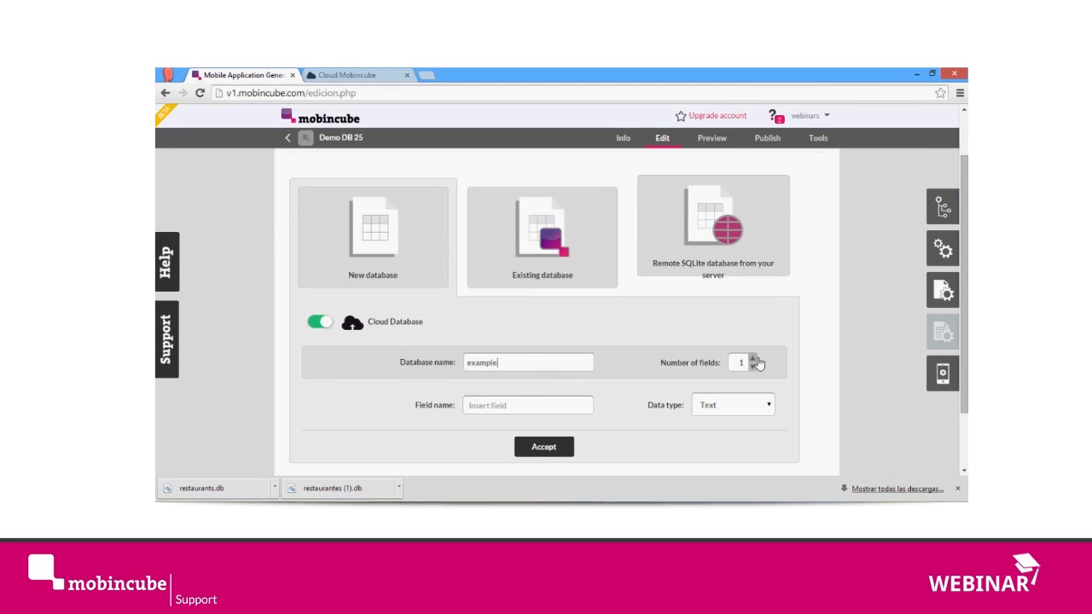
left_click(752, 359)
left_click(752, 359)
left_click(537, 407)
type("name")
Step: Name the cloud database's second field image and give it the Image data type
left_click(529, 440)
type("image")
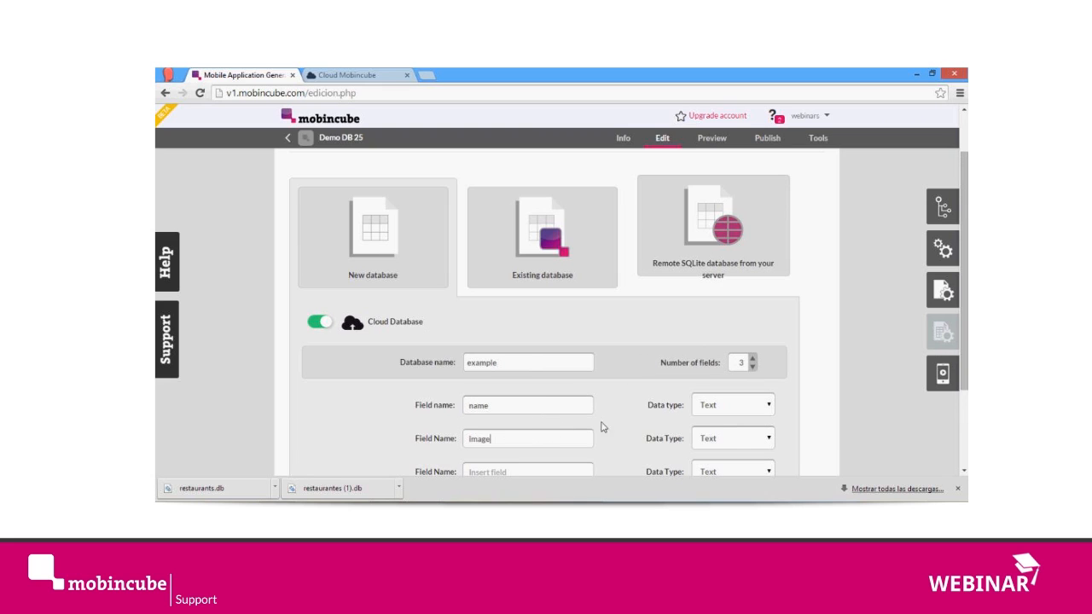
left_click(733, 438)
left_click(729, 401)
Step: Name the third field location with the Location data type and create the example cloud database
scroll(731, 402, "down", 2)
scroll(565, 371, "up", 1)
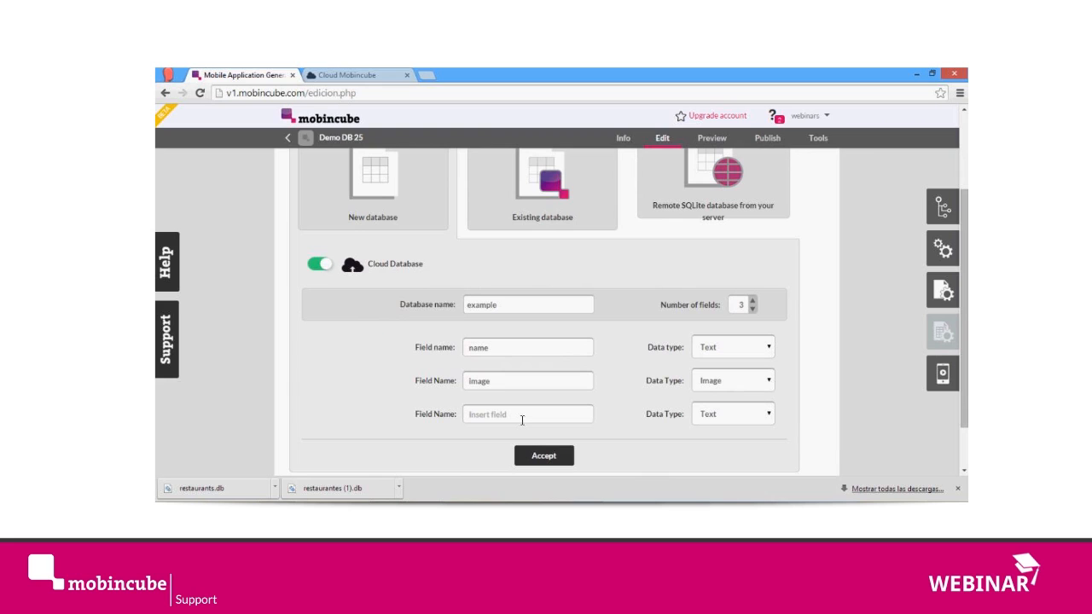
type("location")
left_click(711, 417)
left_click(721, 461)
left_click(546, 460)
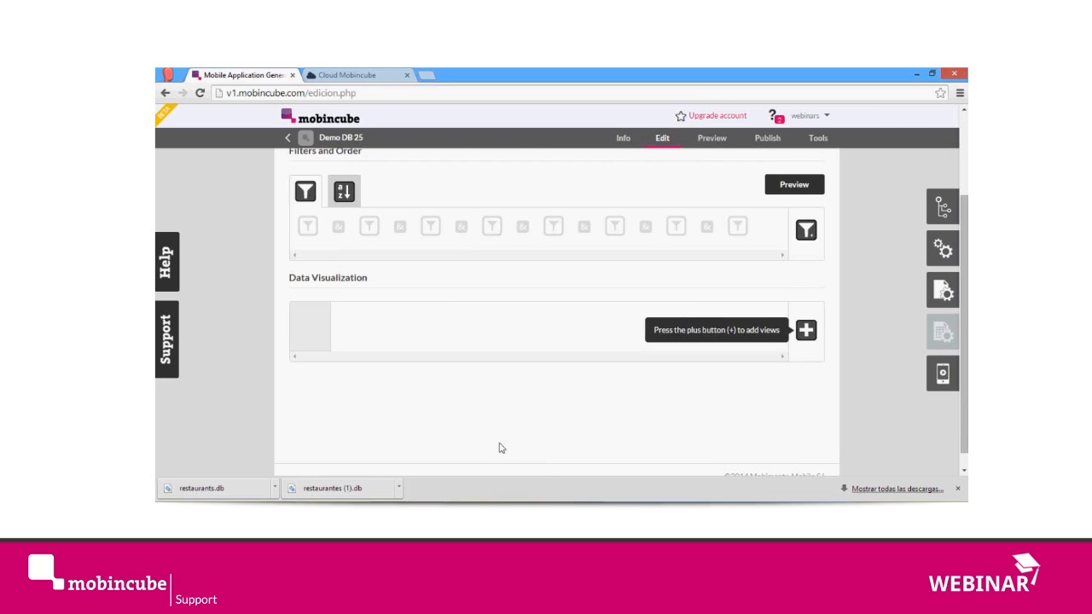
Step: Switch to the cloud page, refresh its database list and open the example database
left_click(341, 75)
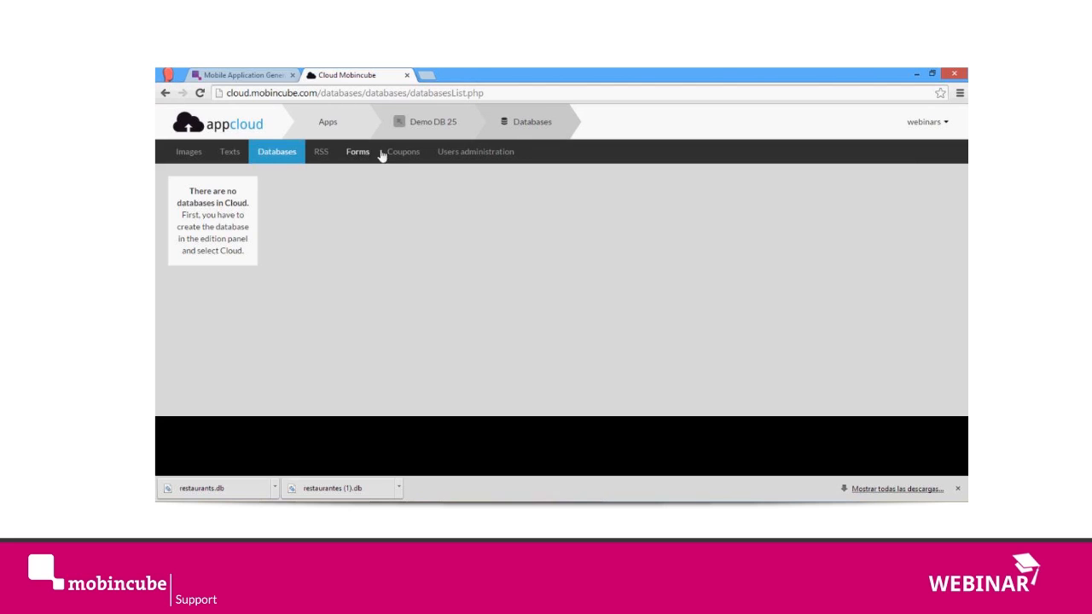
left_click(199, 92)
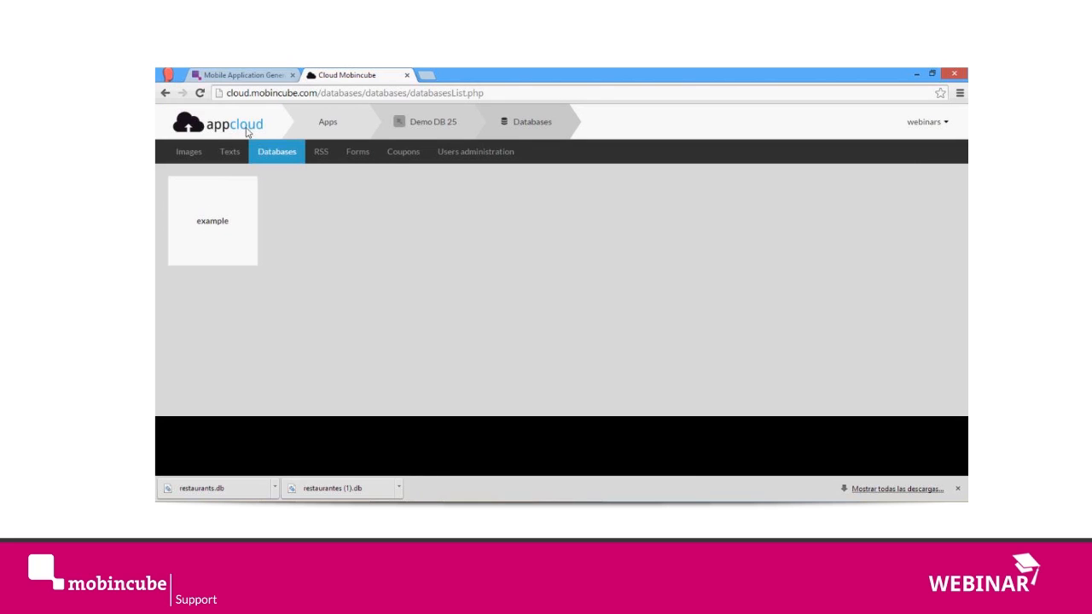
left_click(220, 229)
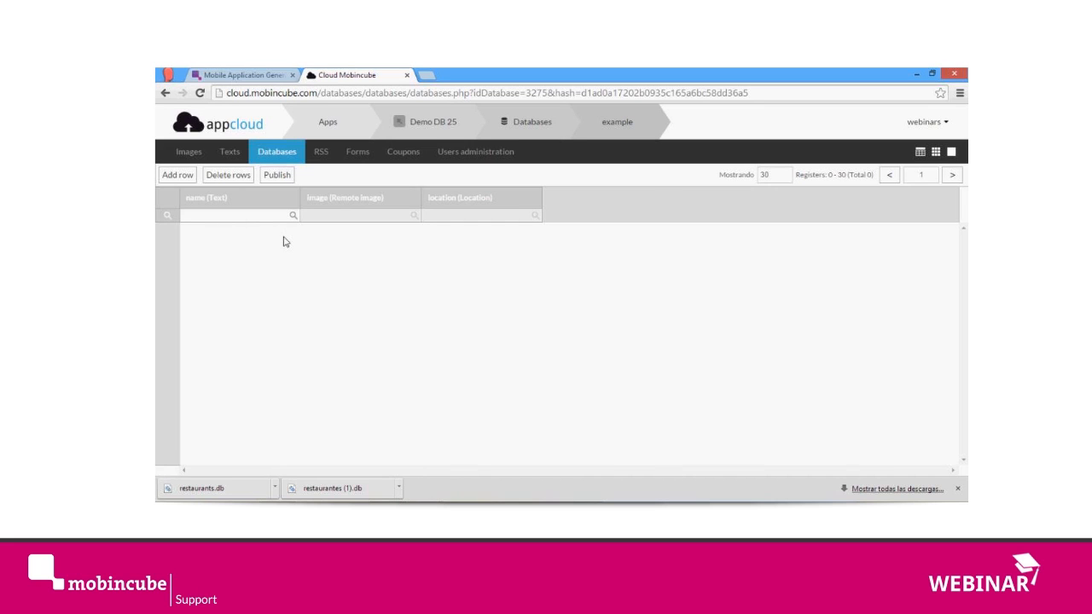
Step: Add a row to the example database and enter pizza 1 as its name
left_click(192, 174)
left_click(214, 230)
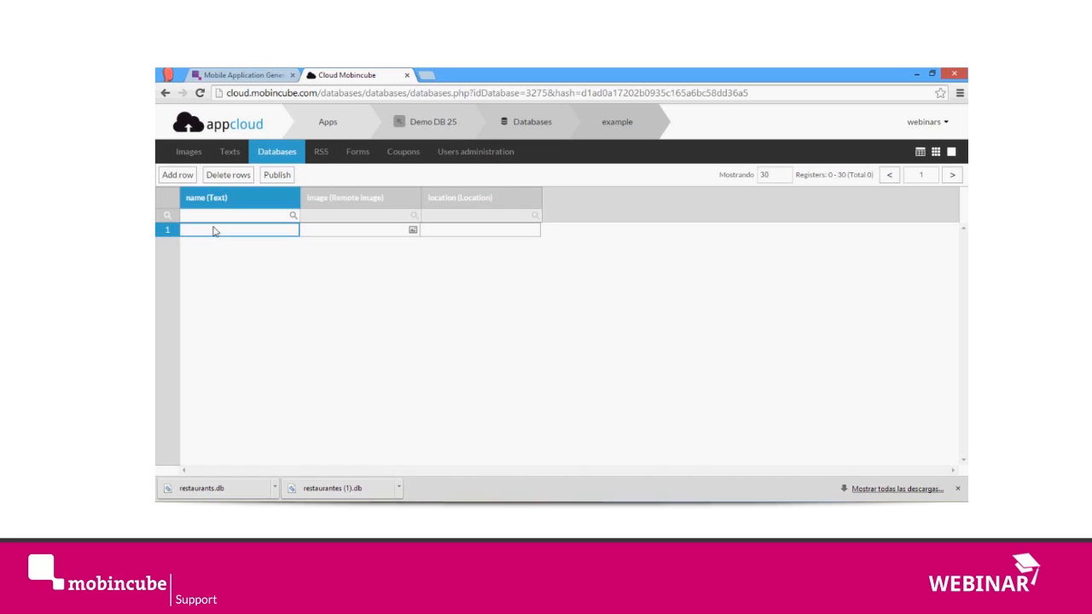
type("pizza 1")
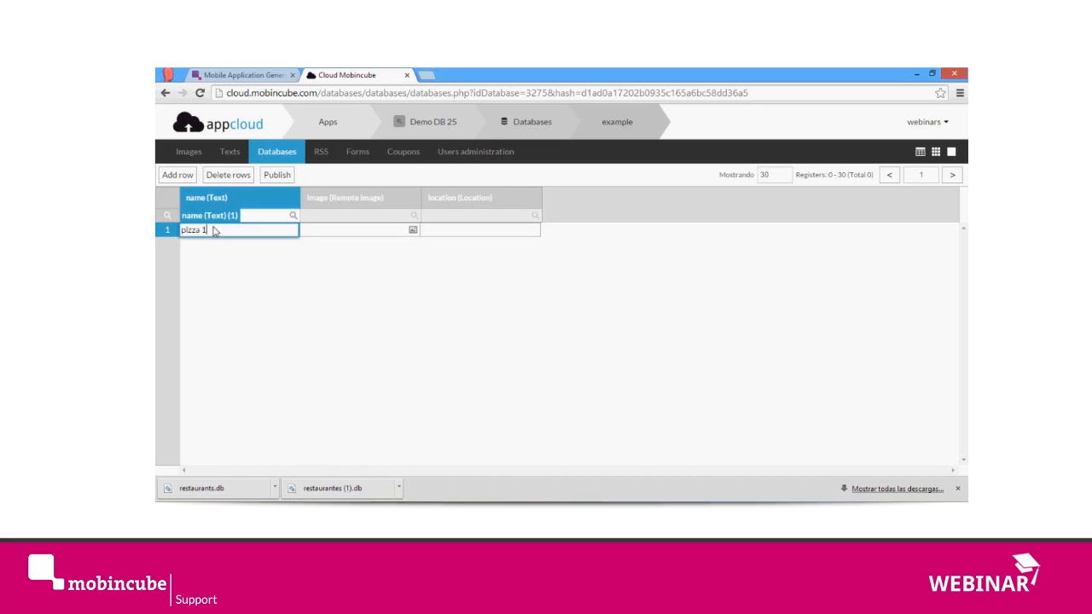
Step: Upload burger-and-fries-yum.jpg from the app_content folder to the image manager and assign it to the pizza 1 row's image field
left_click(414, 231)
left_click(414, 232)
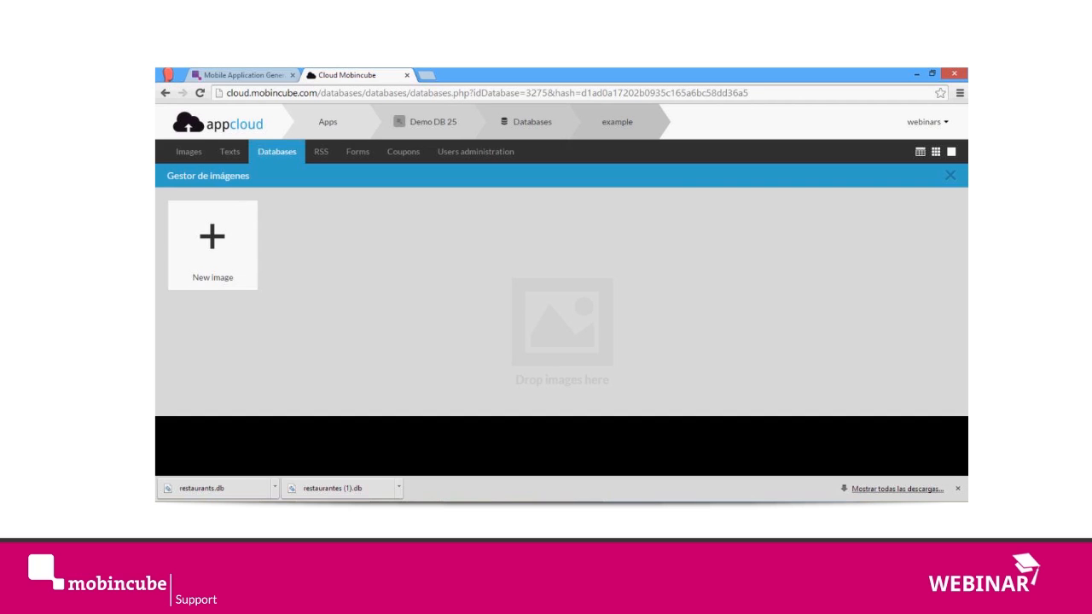
left_click(309, 501)
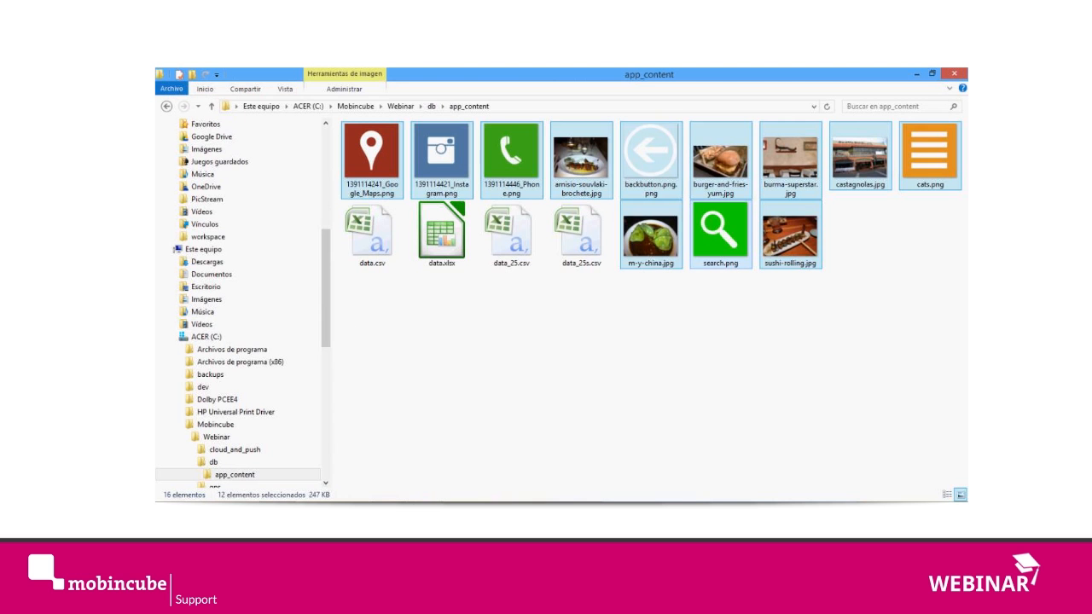
left_click(712, 341)
left_click_drag(719, 157, 449, 279)
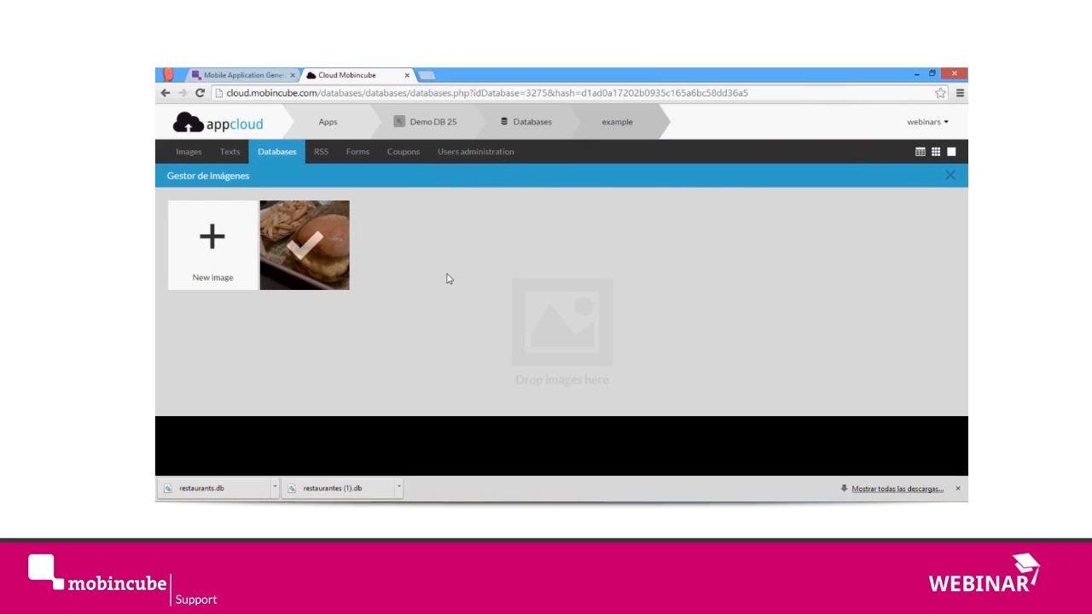
left_click(292, 247)
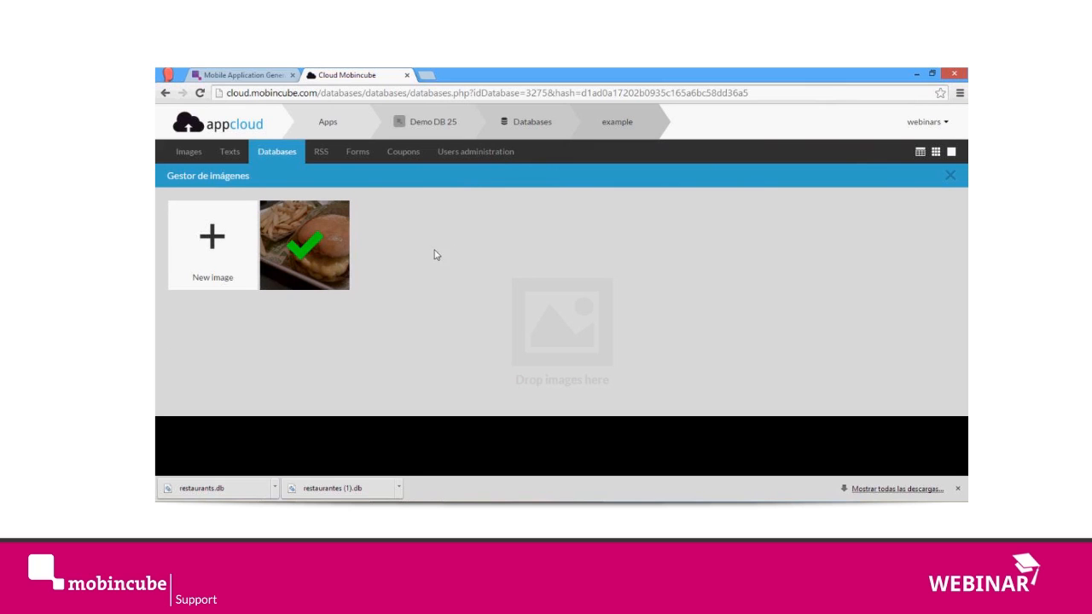
left_click(949, 175)
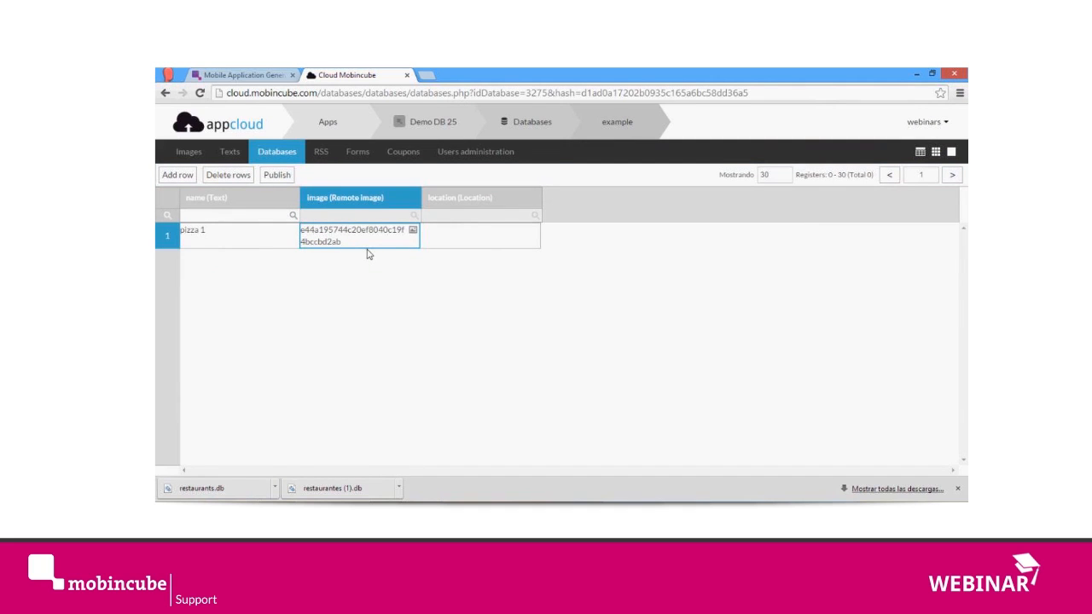
Step: Select the location cell of the pizza 1 row
left_click(467, 239)
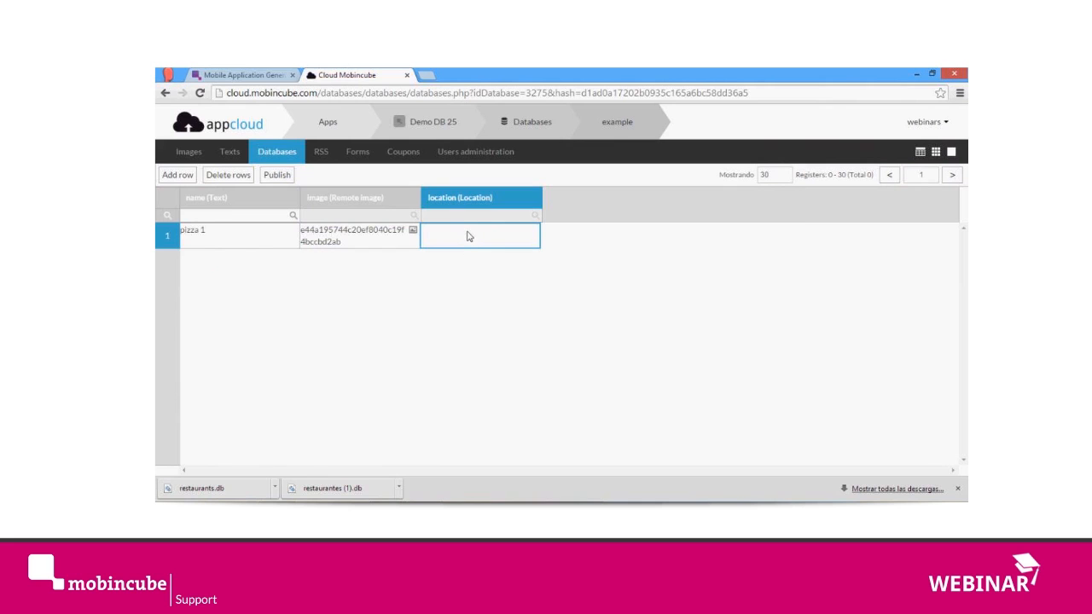